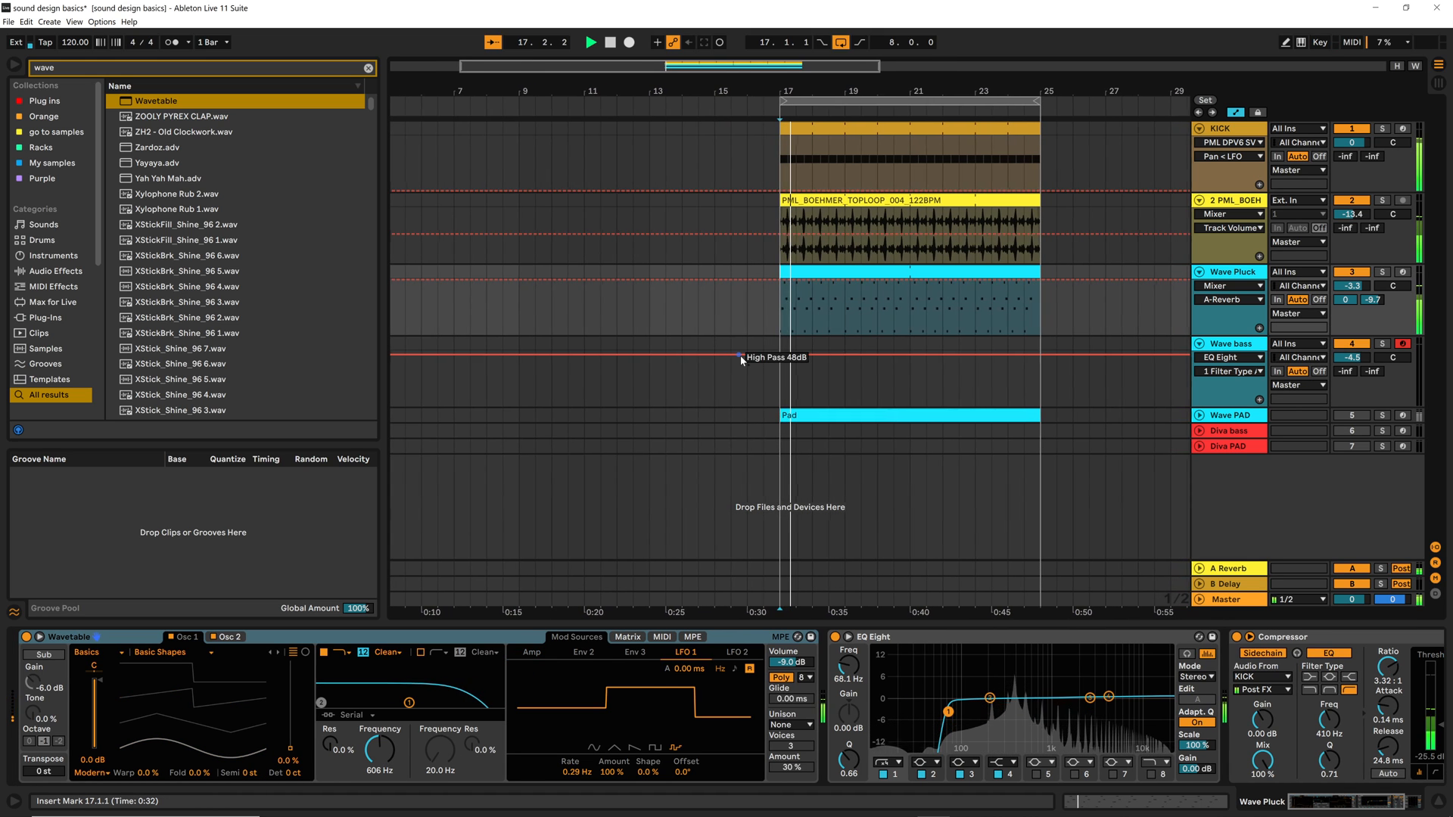
Solo the Wave Pluck track, listen to its part and stop playback
{"action": "key", "text": "a"}
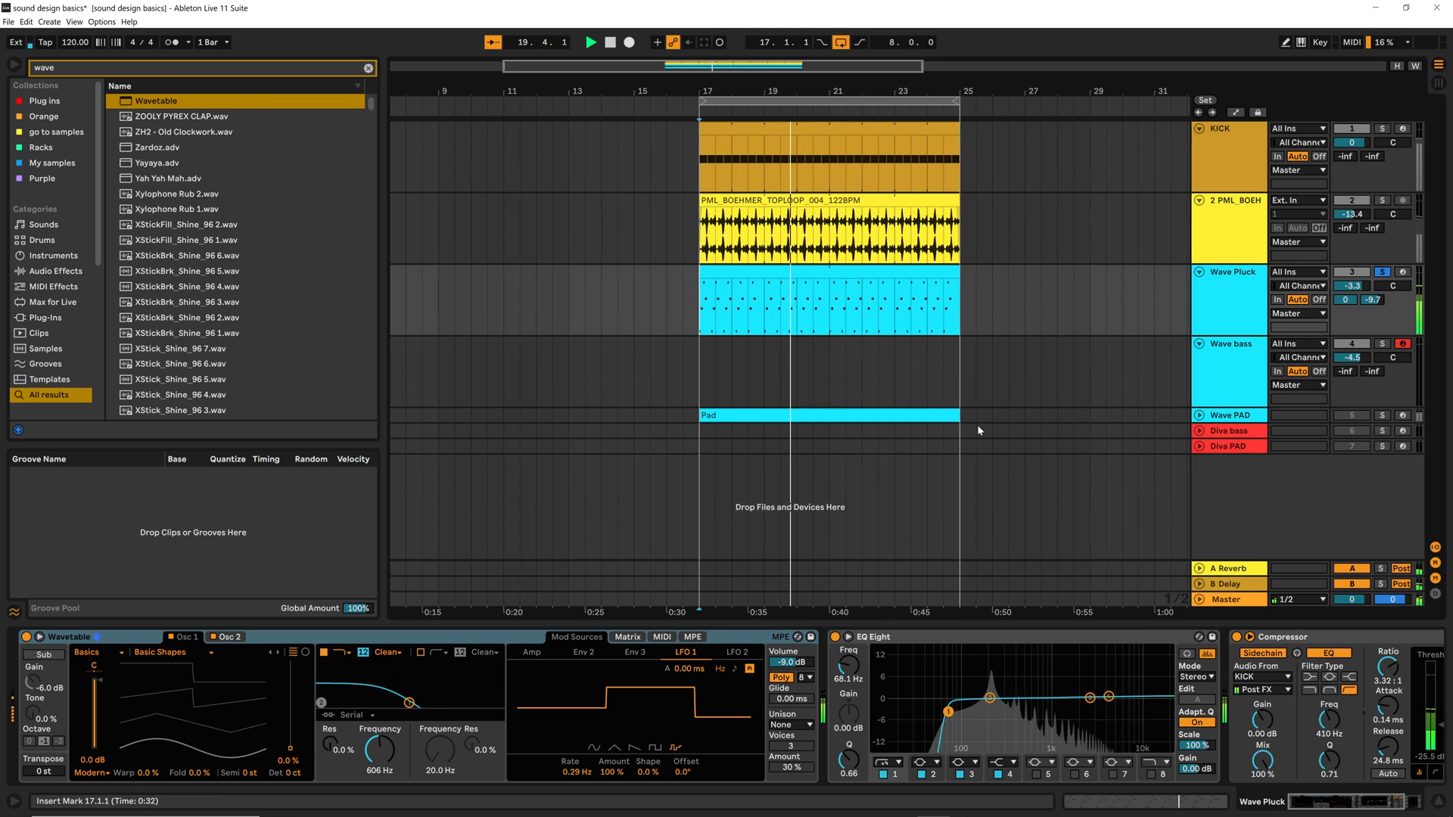
{"action": "key", "text": "space"}
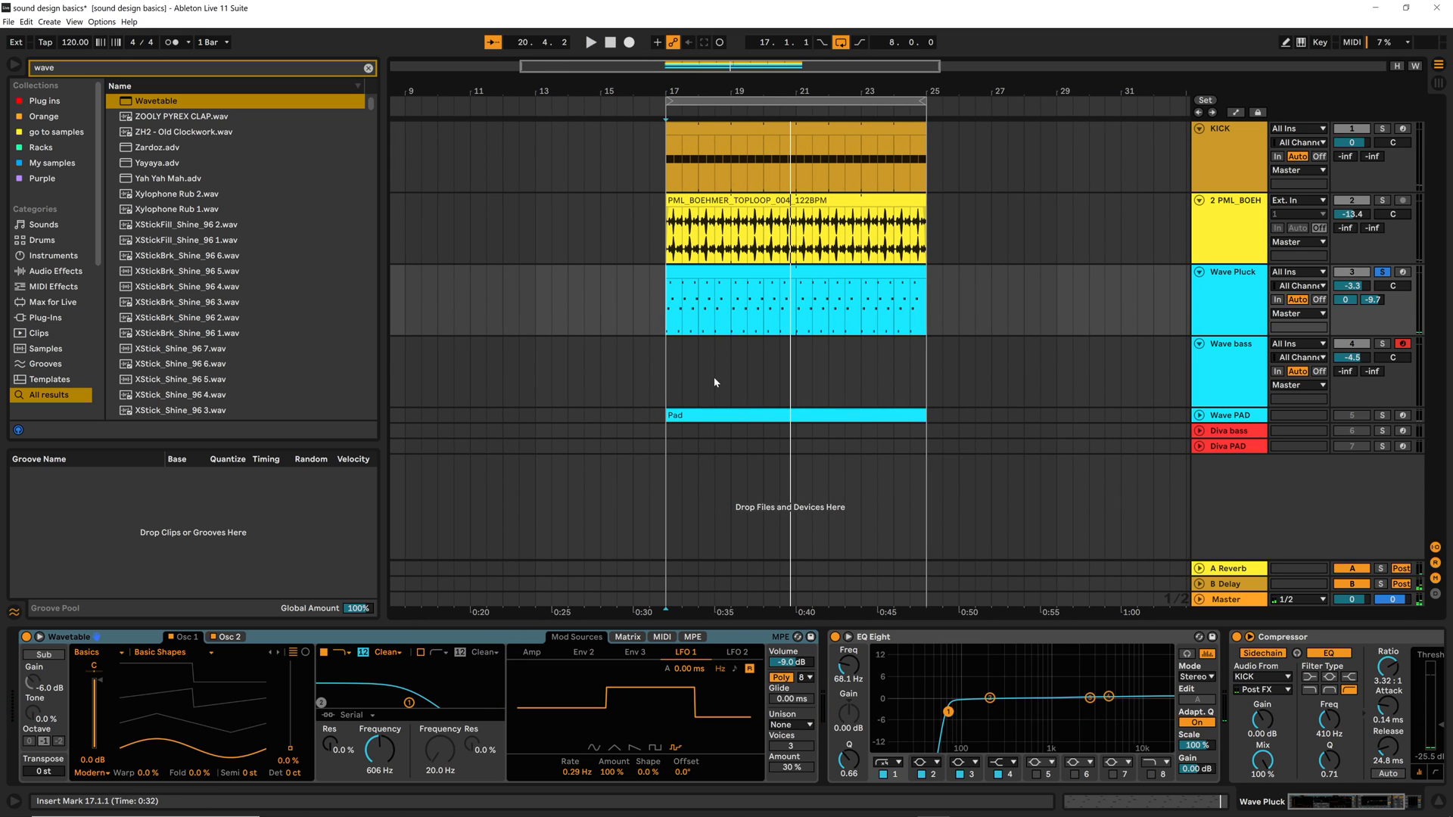
Create an empty 8-bar MIDI clip on the Wave bass track from bar 17 to 25, and return to the device view
{"action": "left_click", "coordinate": [1219, 387]}
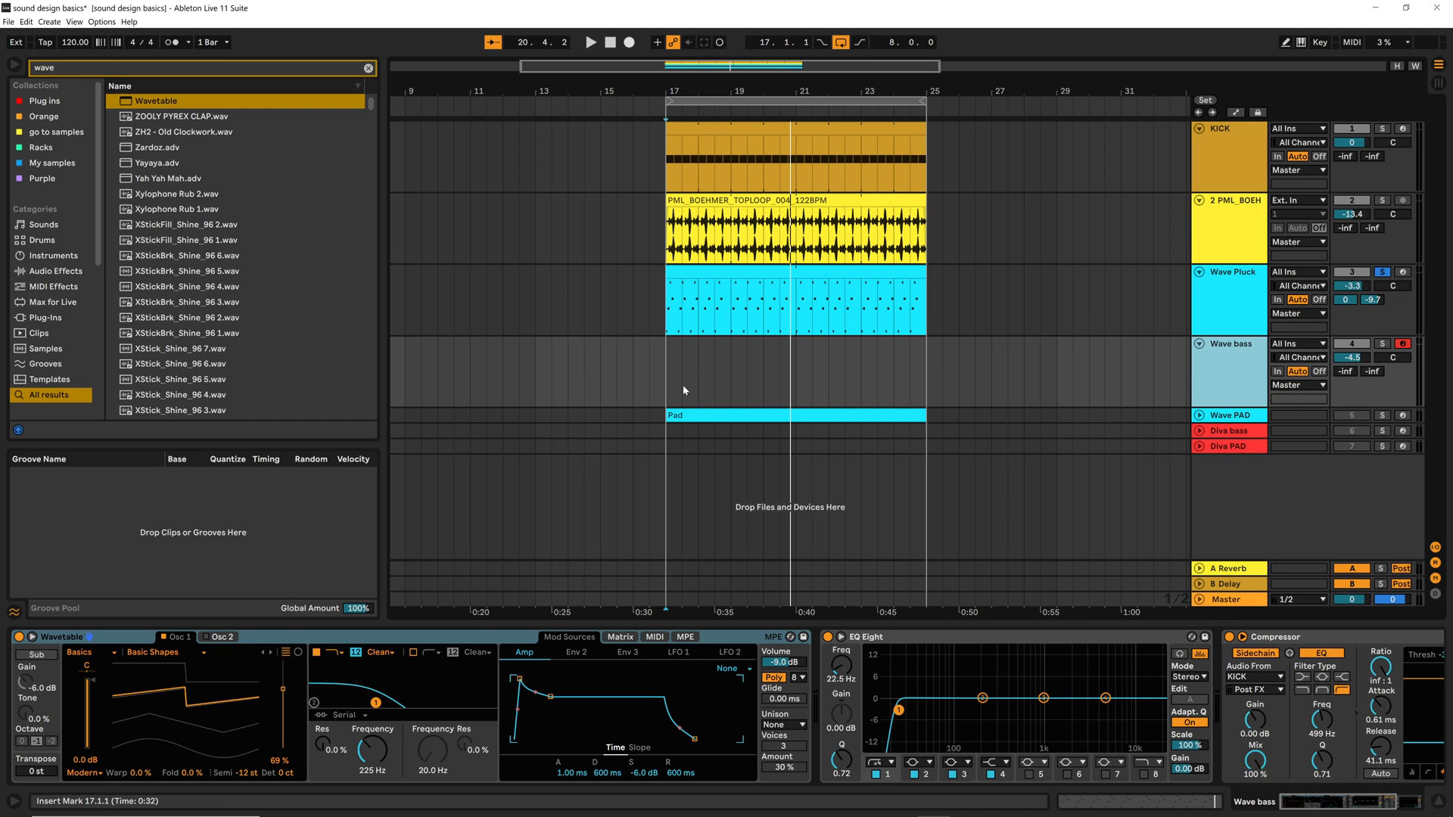
{"action": "left_click_drag", "start_coordinate": [667, 388], "coordinate": [795, 377]}
{"action": "left_click", "coordinate": [796, 378]}
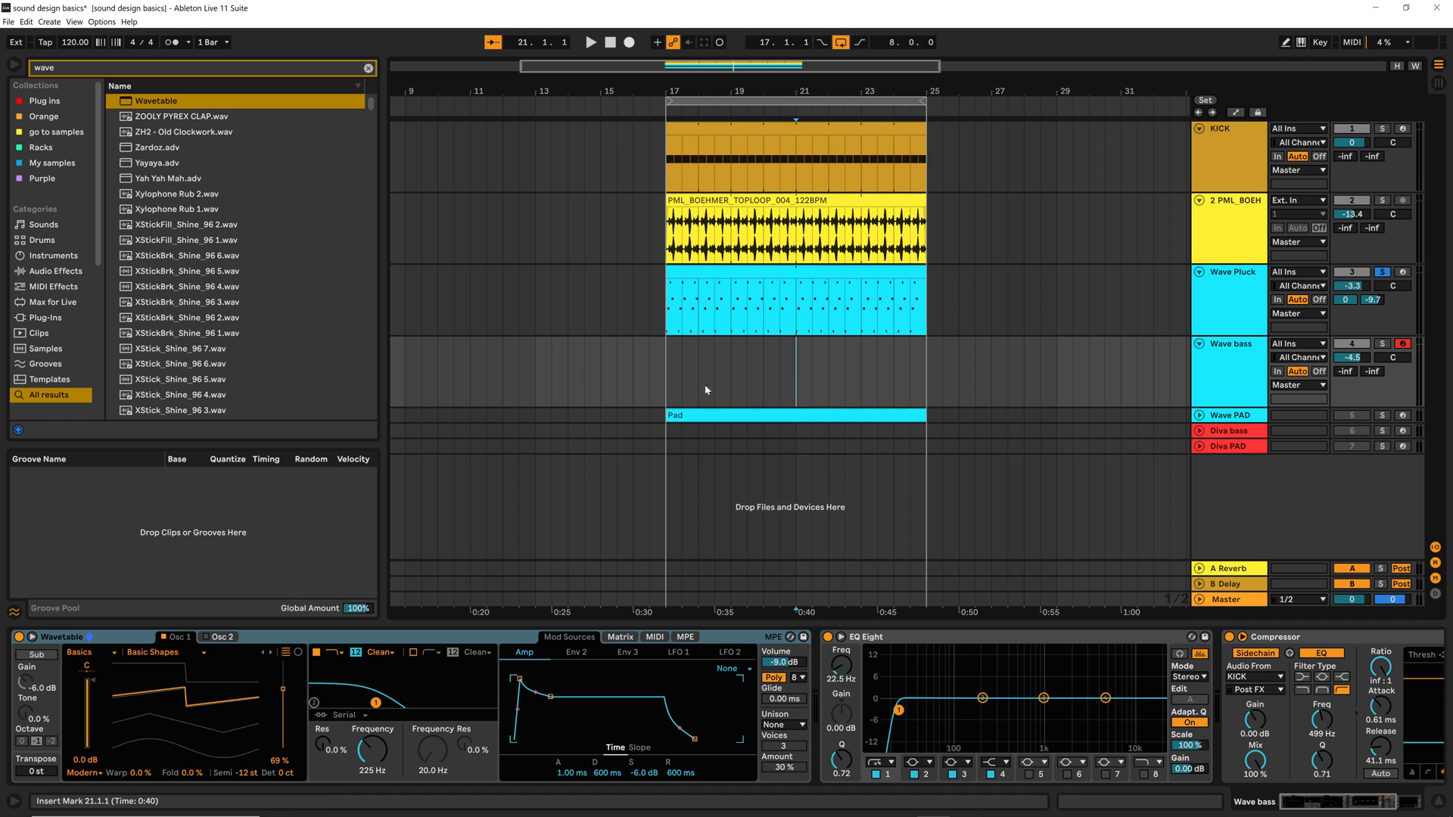
{"action": "left_click_drag", "start_coordinate": [669, 386], "coordinate": [910, 376]}
{"action": "key", "text": "ctrl+shift+m"}
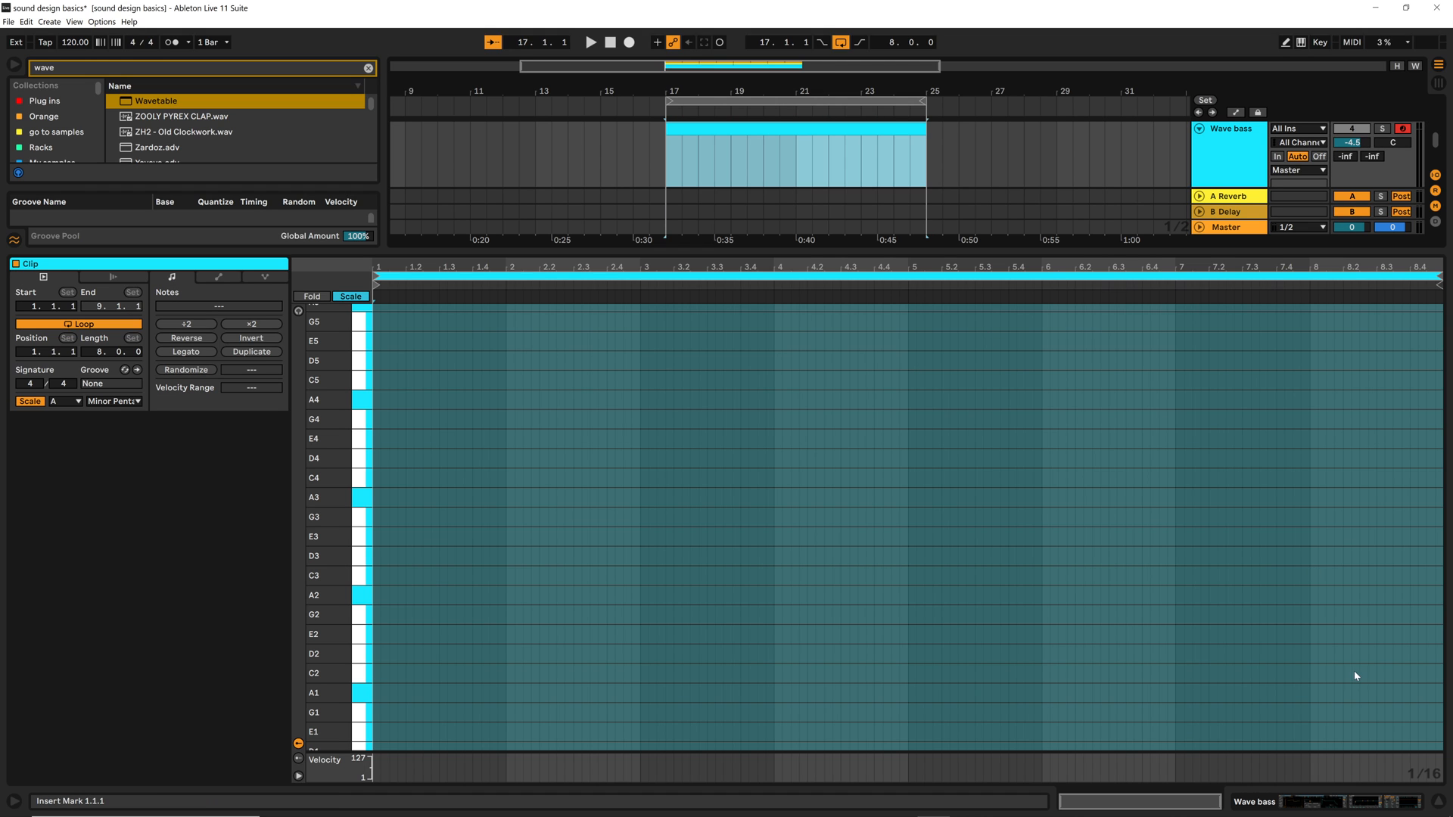
{"action": "key", "text": "shift+Tab"}
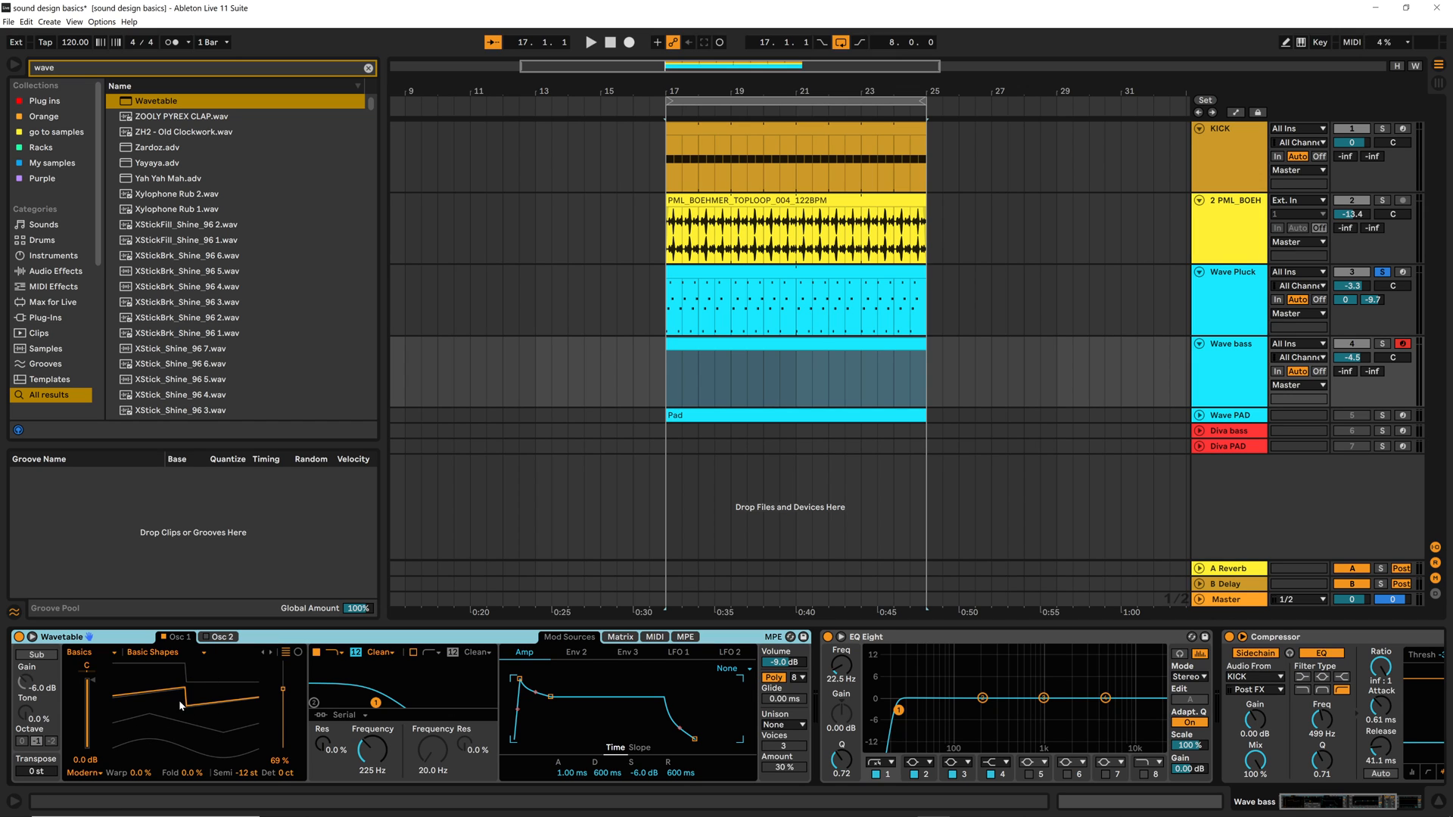
Load a fresh default Wavetable instrument on the Wave bass track and solo that track
{"action": "double_click", "coordinate": [157, 102]}
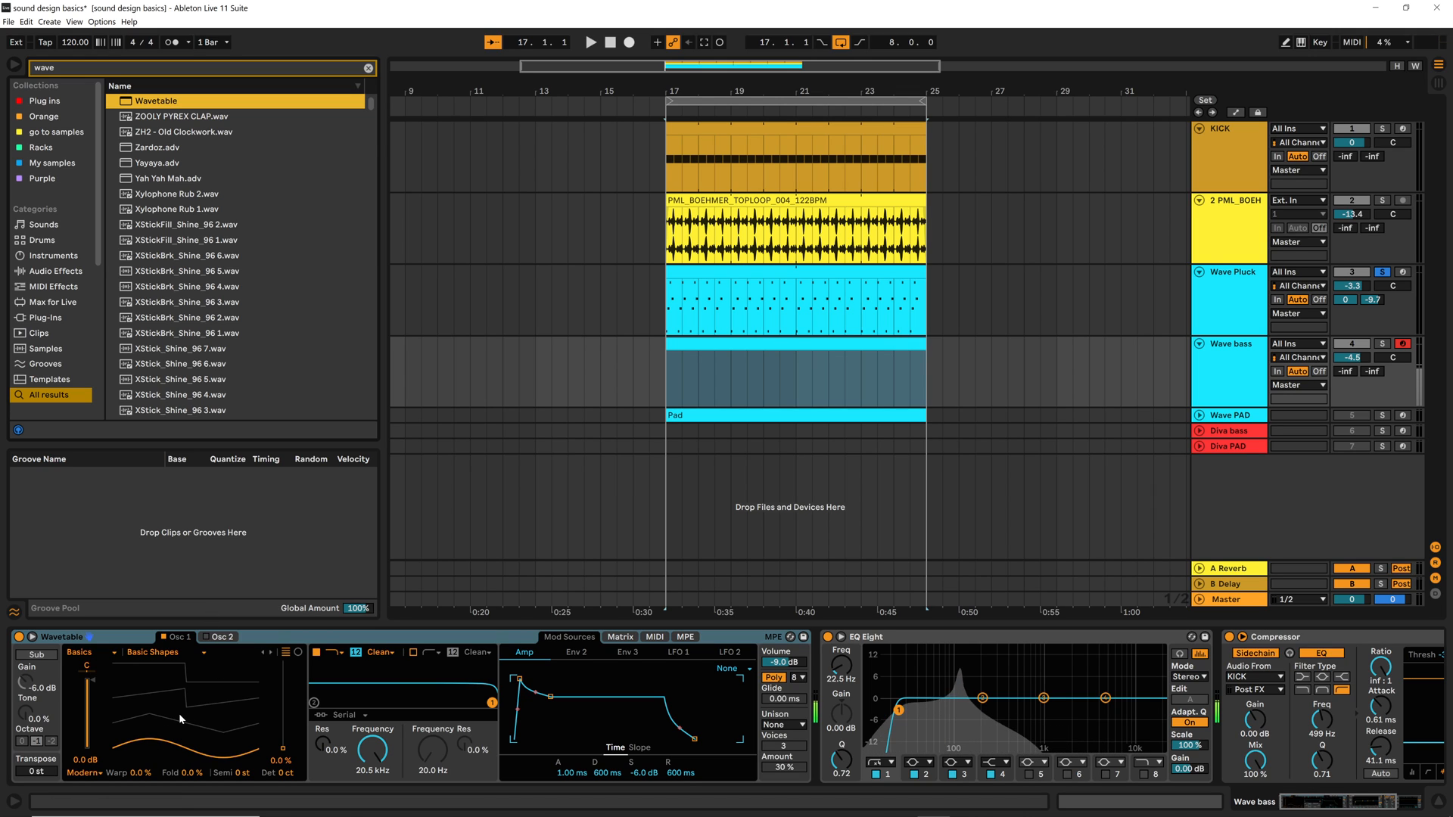
{"action": "left_click", "coordinate": [1383, 343]}
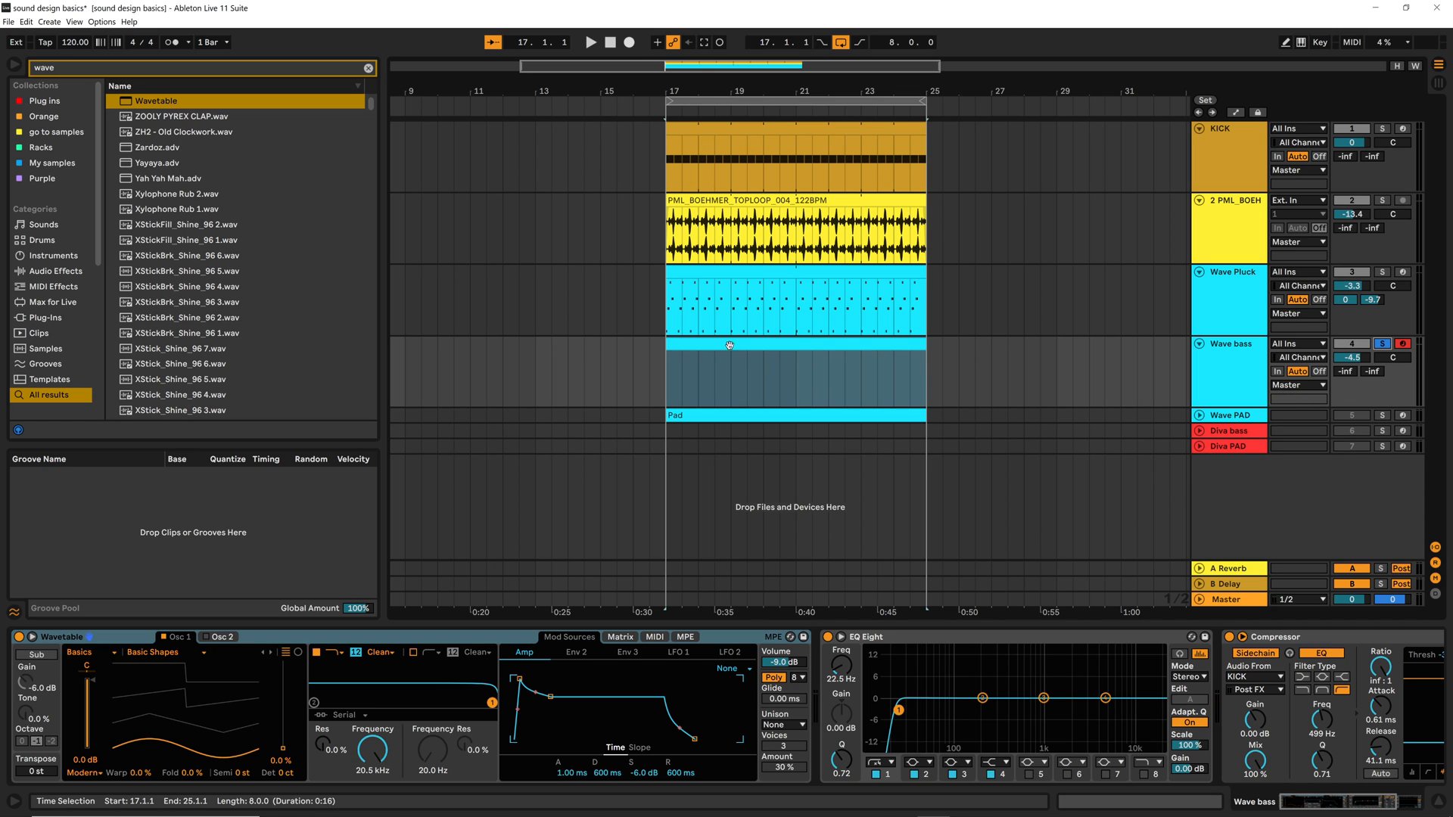
Set Wavetable's oscillator 1 to 67% position and -12 semitones, and lower the first filter's frequency to 265 Hz
{"action": "left_click_drag", "start_coordinate": [181, 742], "coordinate": [154, 693]}
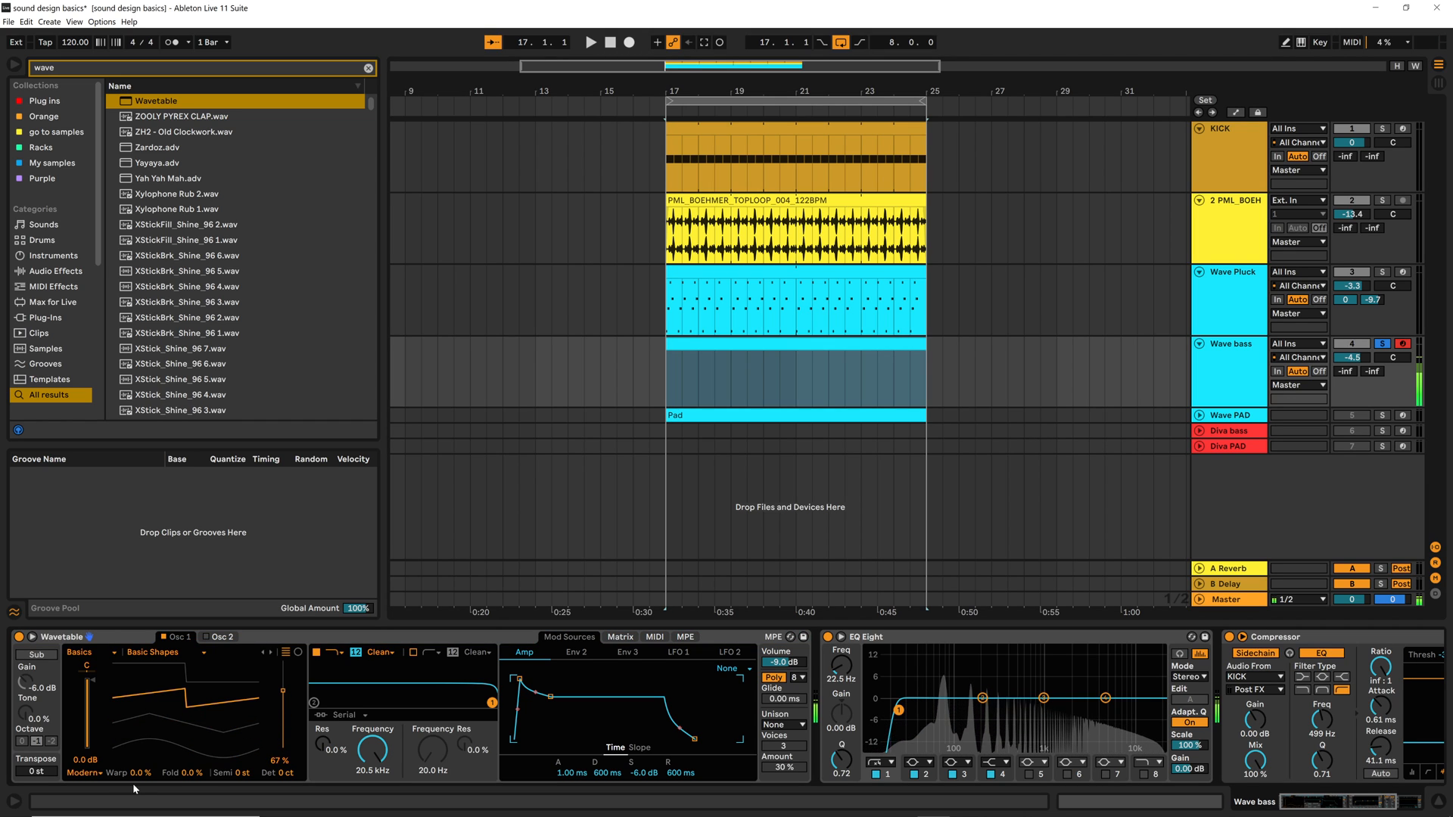
{"action": "left_click_drag", "start_coordinate": [353, 728], "coordinate": [353, 801]}
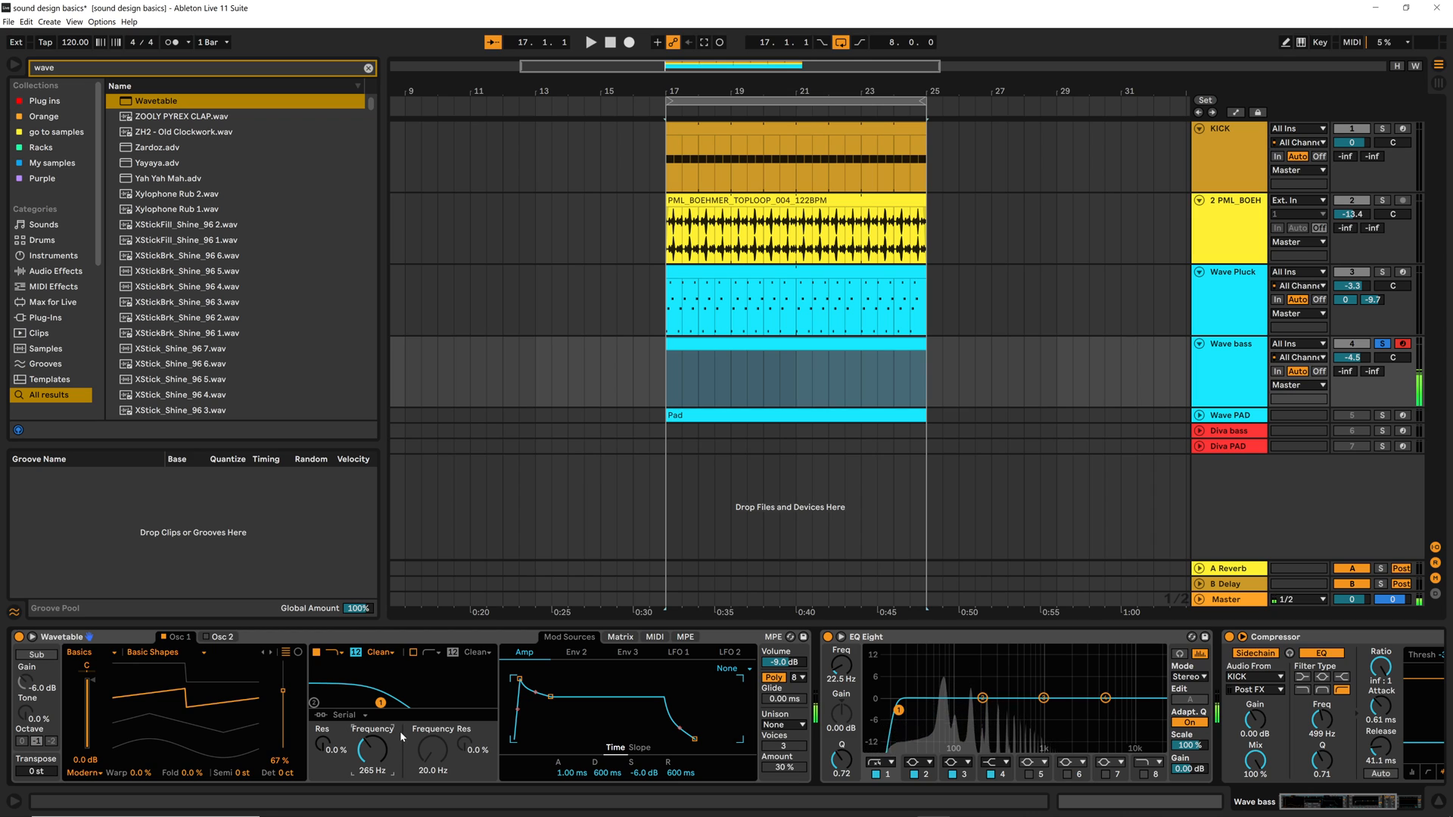
{"action": "mouse_move", "coordinate": [243, 772]}
{"action": "left_mouse_down"}
{"action": "mouse_move", "coordinate": [243, 802]}
{"action": "mouse_move", "coordinate": [244, 768]}
{"action": "left_mouse_up"}
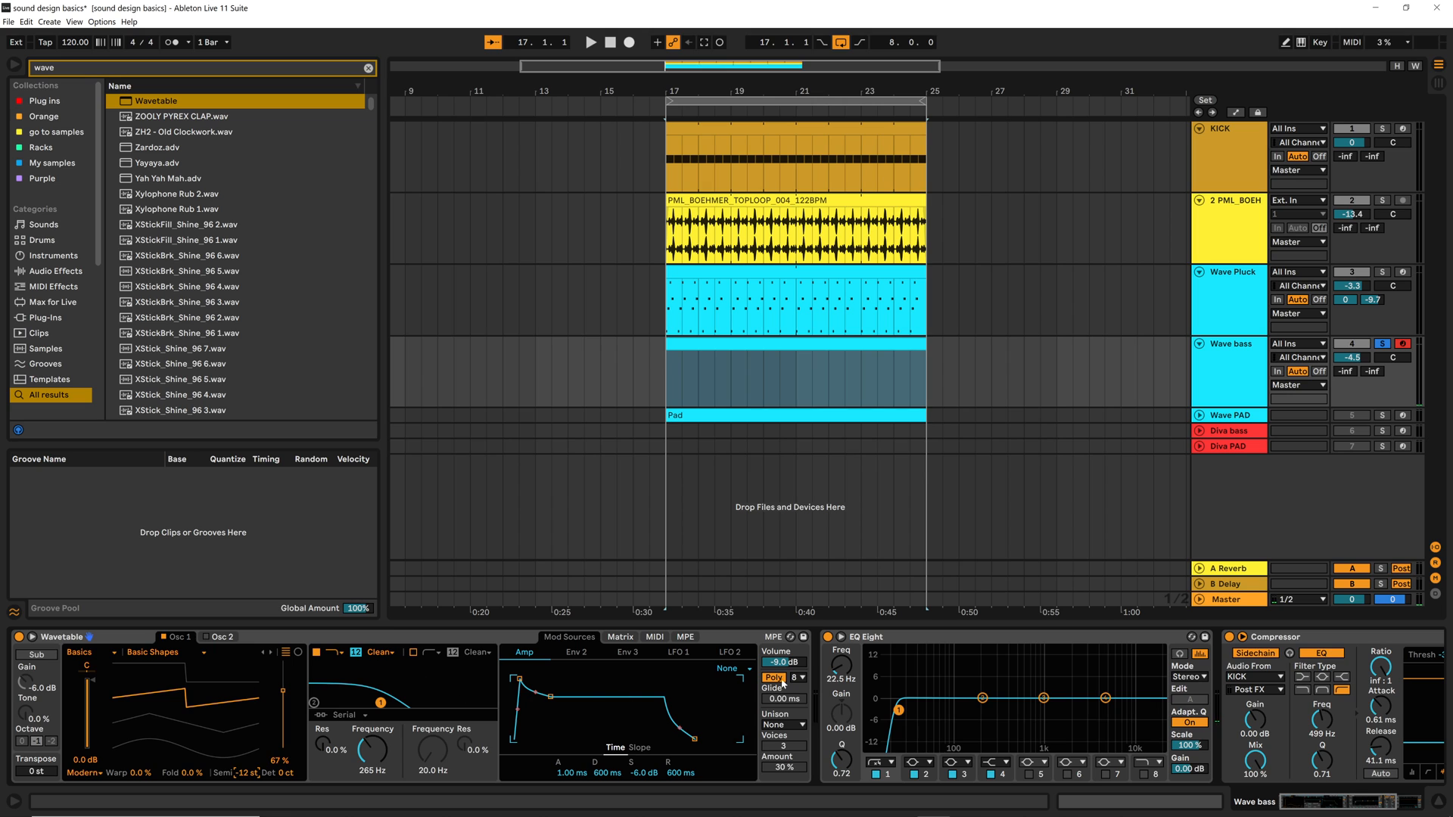
Toggle the kick-sidechained Compressor's EQ off and back on, and set its release to 30.7 ms
{"action": "left_click", "coordinate": [940, 694]}
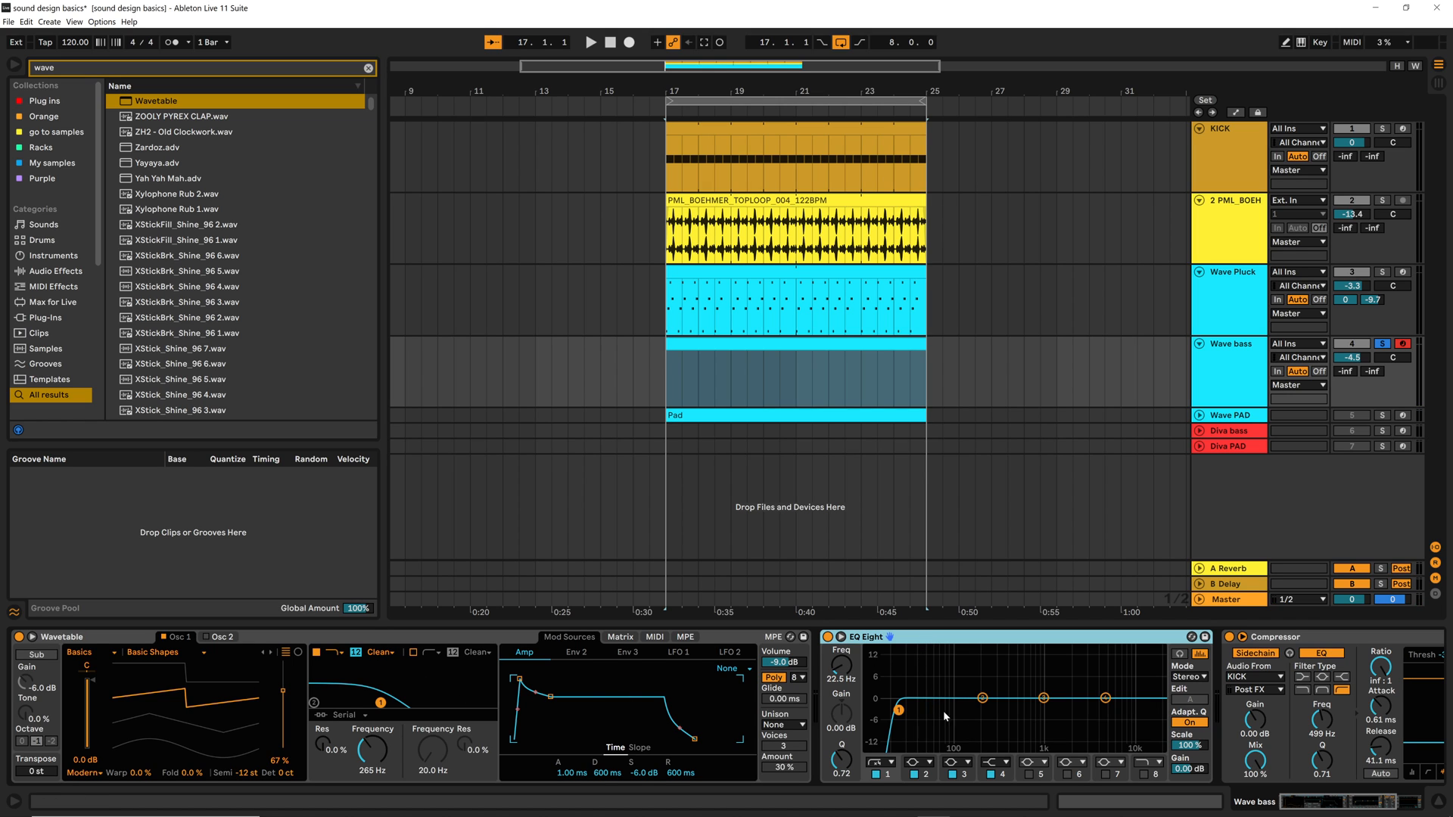
{"action": "left_click", "coordinate": [1337, 642]}
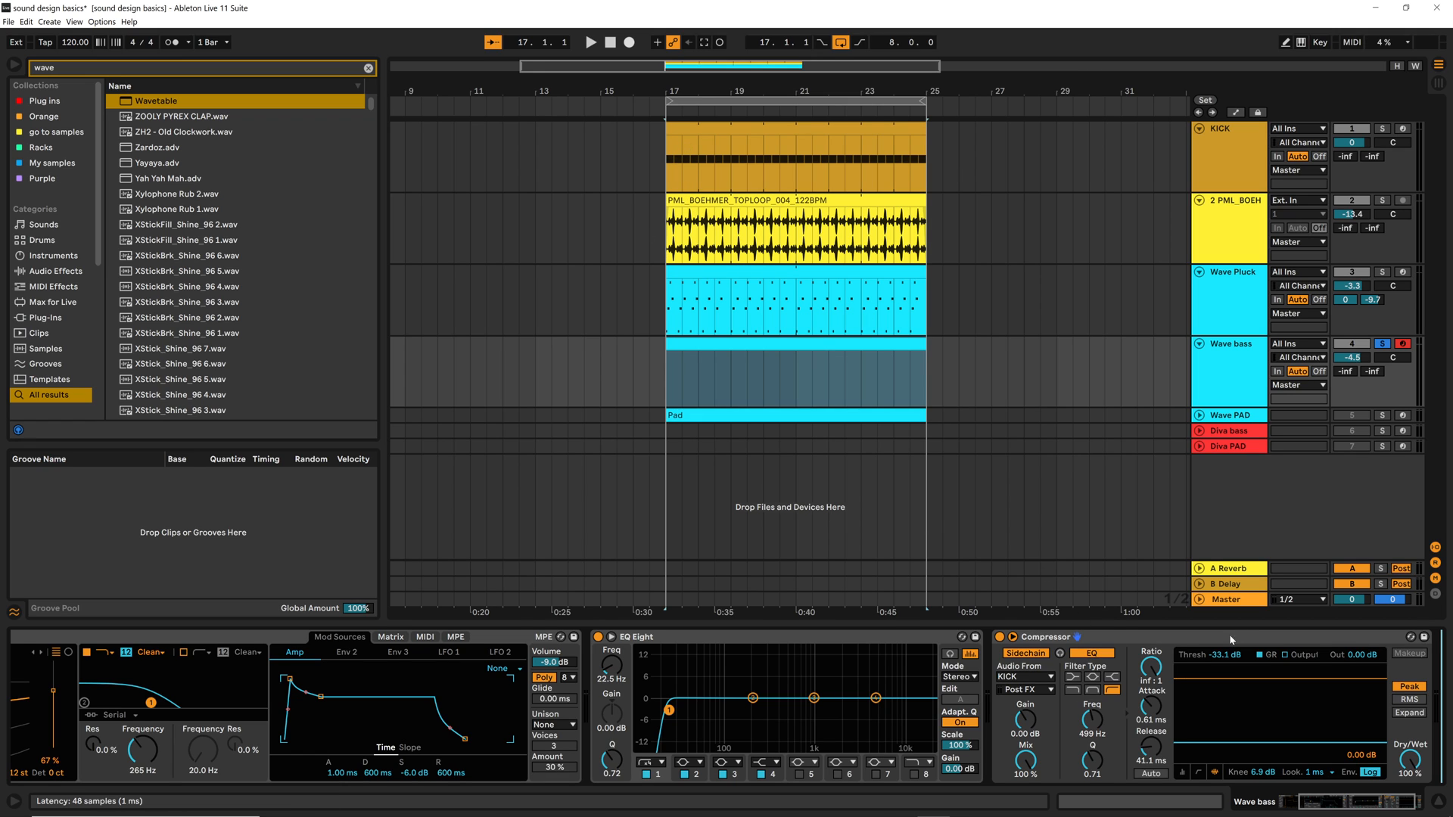
{"action": "left_click", "coordinate": [1161, 644]}
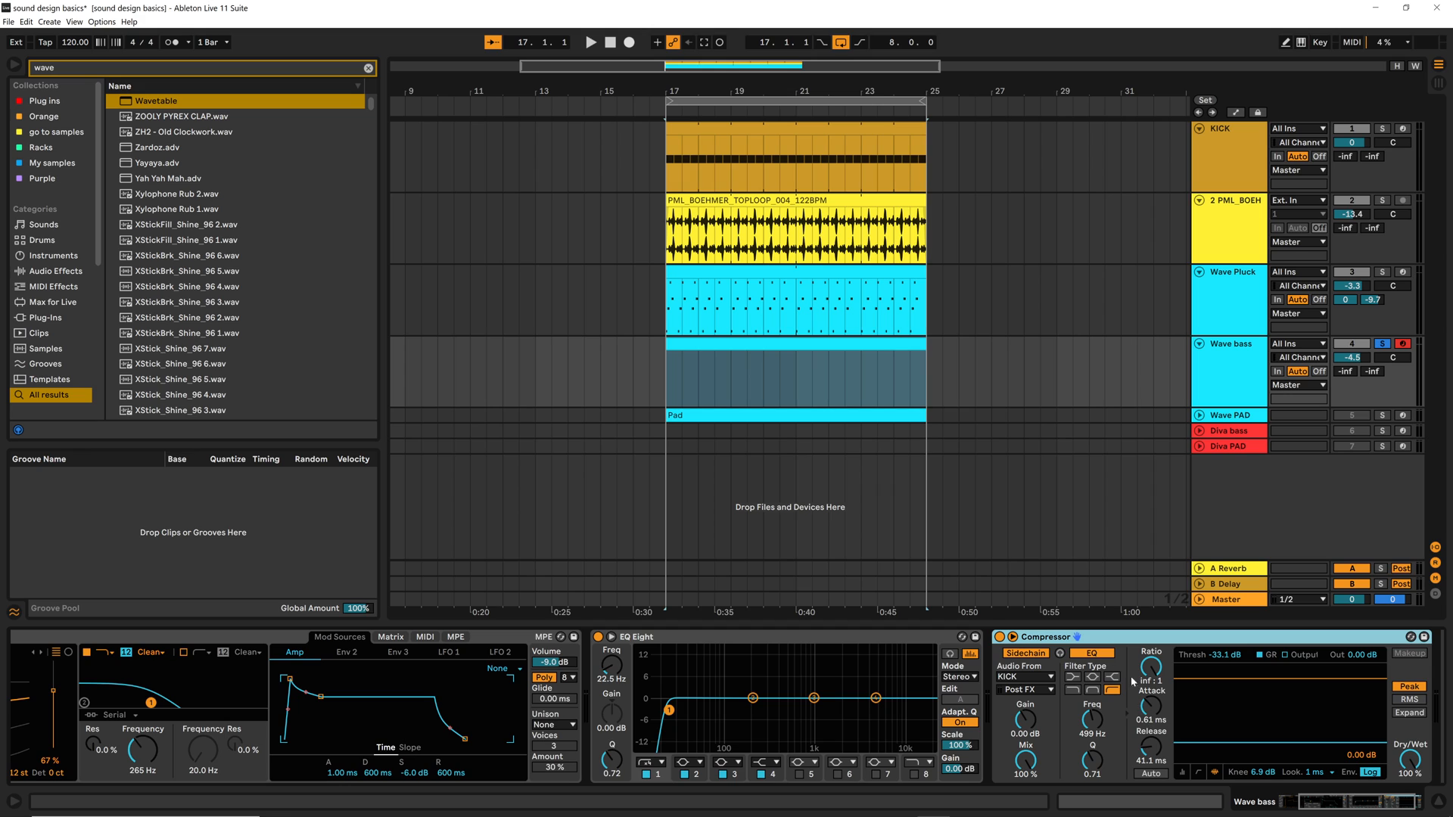
{"action": "left_click", "coordinate": [1096, 655]}
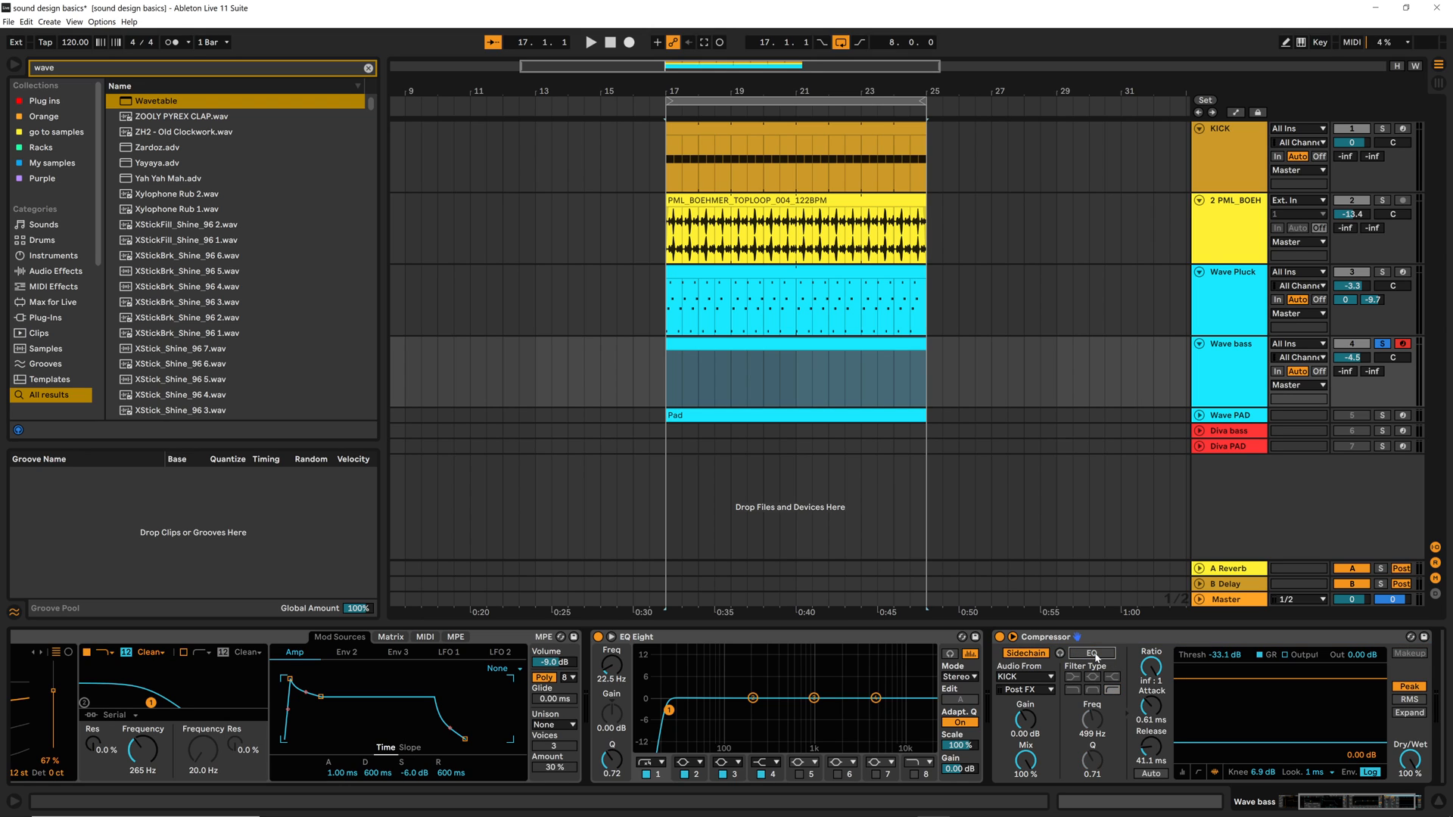
{"action": "left_click", "coordinate": [1096, 656]}
{"action": "left_click", "coordinate": [1103, 657]}
{"action": "left_click", "coordinate": [1093, 653]}
{"action": "left_click_drag", "start_coordinate": [1148, 751], "coordinate": [1148, 761]}
Open the Wave bass clip for note editing and set its scale to A Minor
{"action": "left_click", "coordinate": [760, 637]}
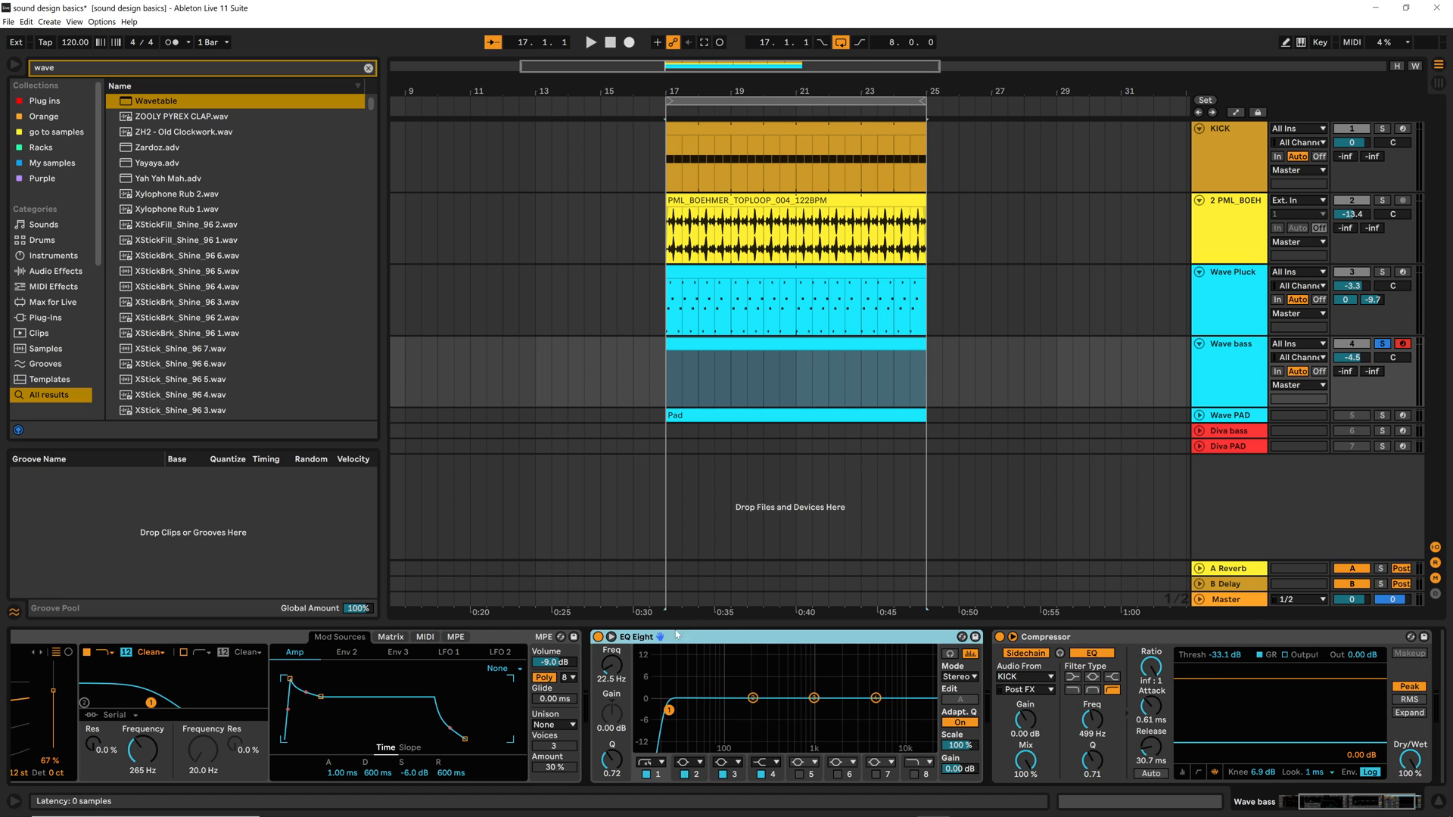
{"action": "key", "text": "Left"}
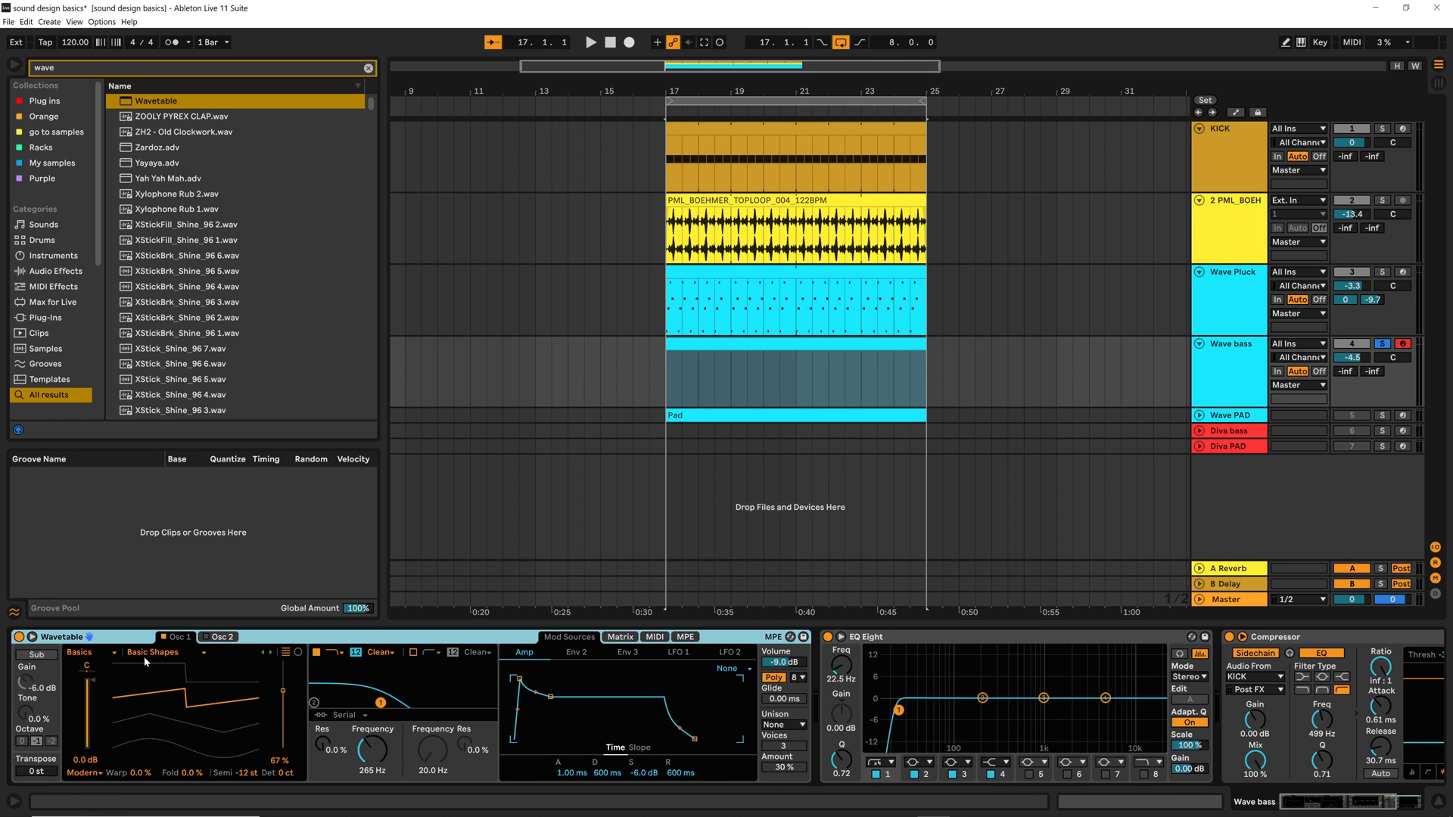
{"action": "double_click", "coordinate": [689, 342]}
{"action": "left_click", "coordinate": [404, 566]}
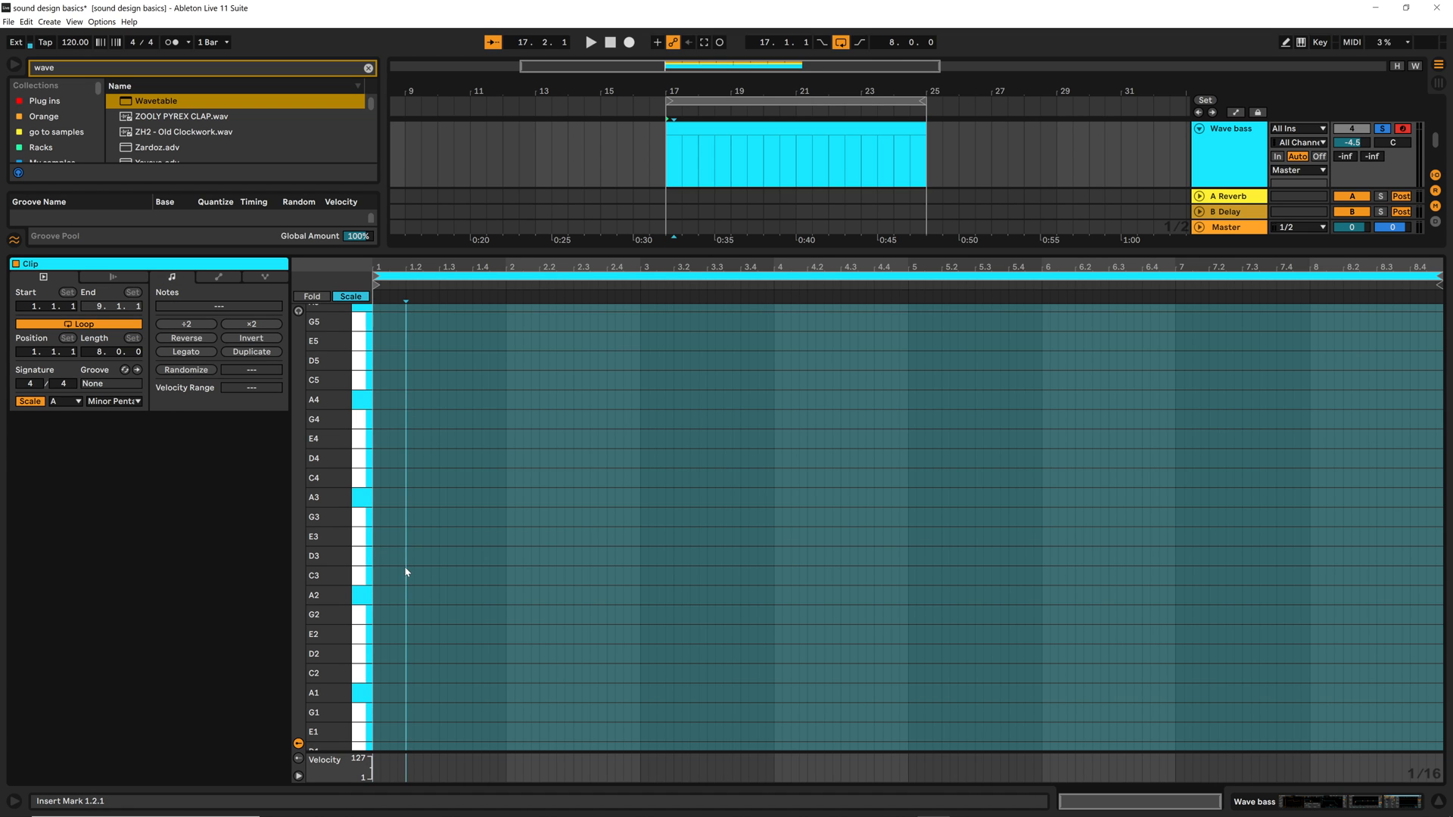
{"action": "scroll", "coordinate": [401, 614], "scroll_direction": "down", "scroll_amount": 3}
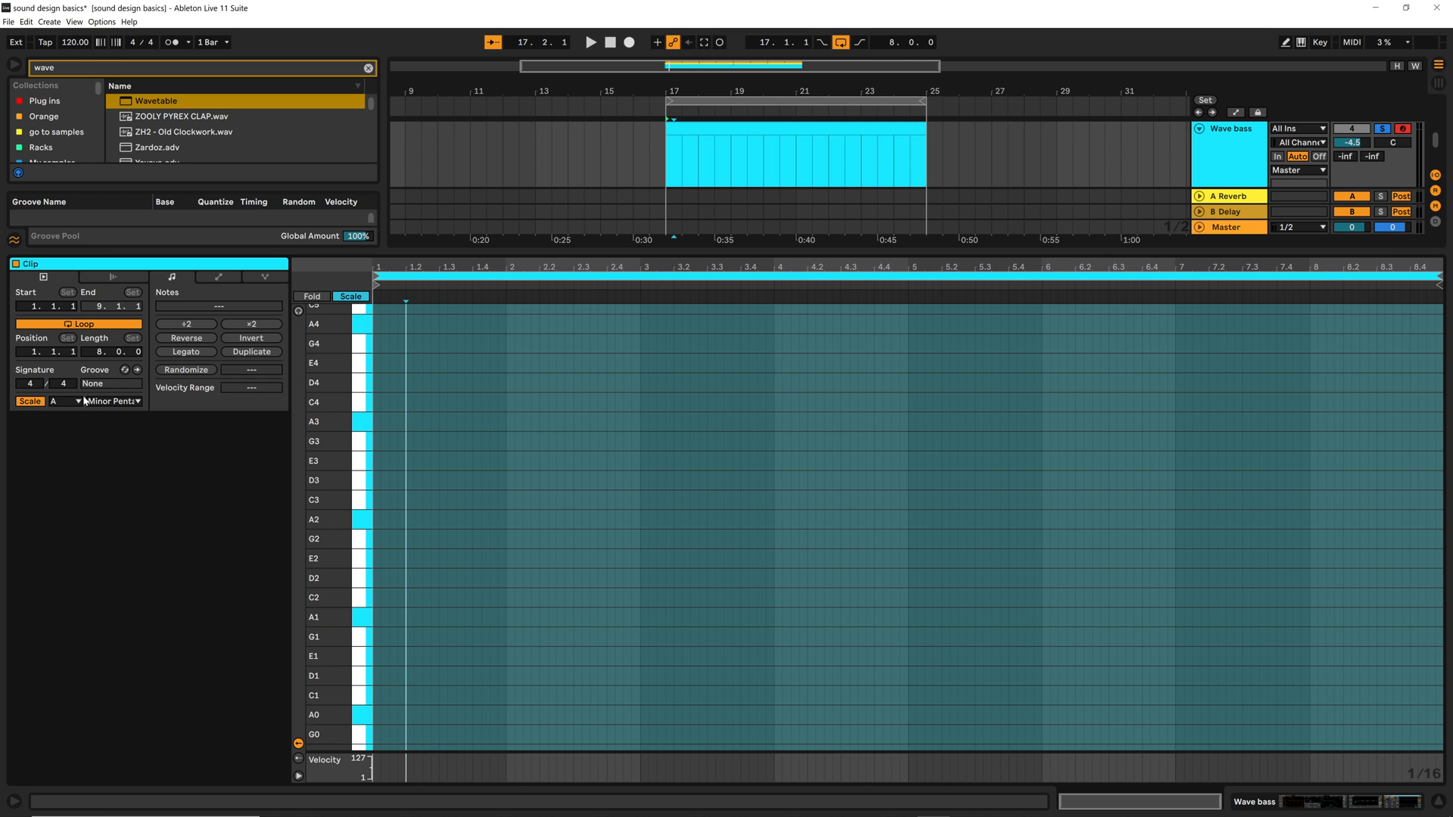
{"action": "left_click", "coordinate": [110, 403]}
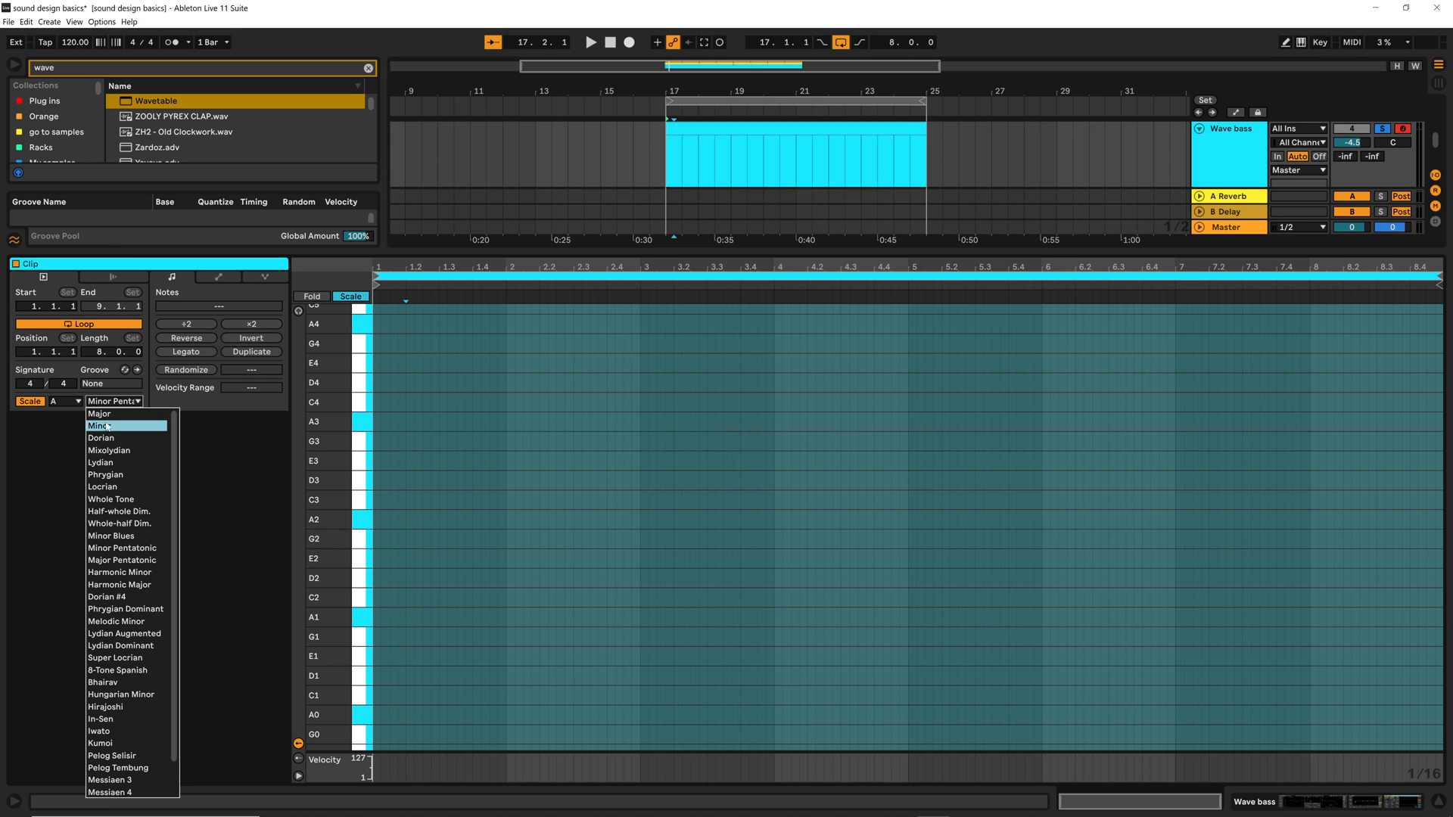
{"action": "left_click", "coordinate": [120, 432]}
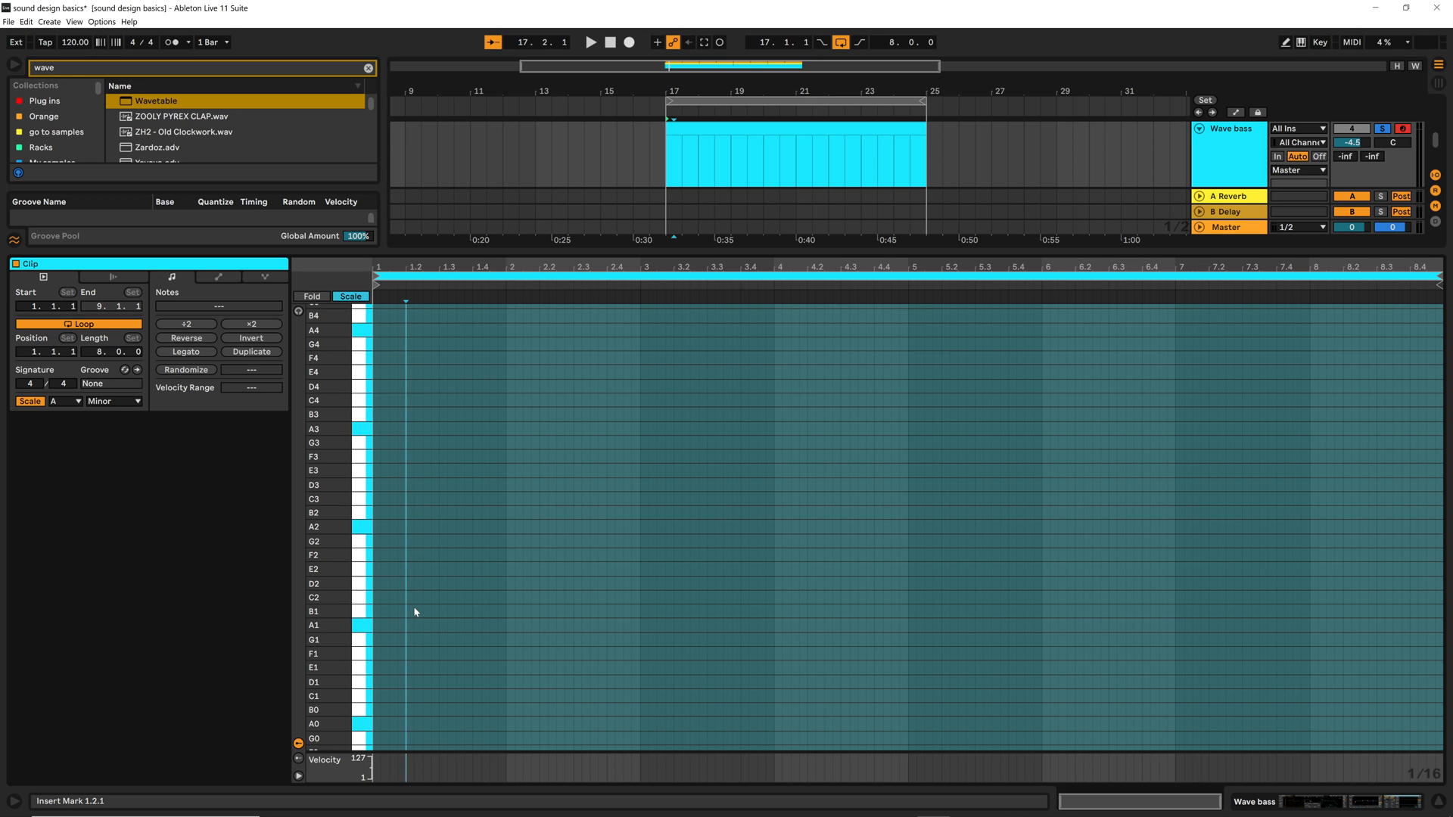
Draw an A1 note from 1.1.1 to 1.4.3, set the Wave bass track volume to -2.7 dB and audition the note
{"action": "double_click", "coordinate": [376, 627]}
{"action": "left_click_drag", "start_coordinate": [381, 627], "coordinate": [487, 627]}
{"action": "key", "text": "space"}
{"action": "key", "text": "space"}
{"action": "key", "text": "space"}
{"action": "key", "text": "space"}
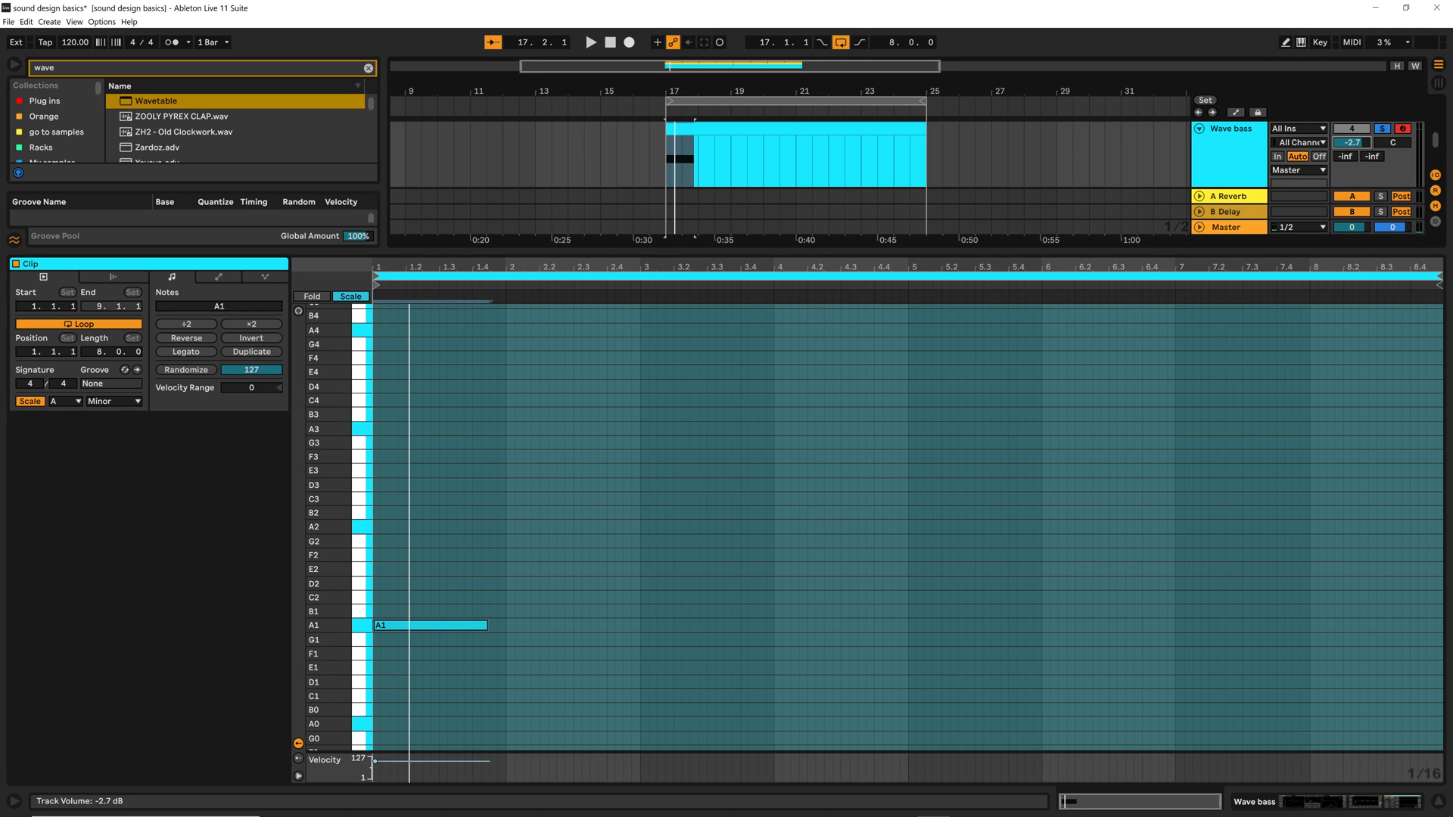
{"action": "key", "text": "space"}
{"action": "key", "text": "space"}
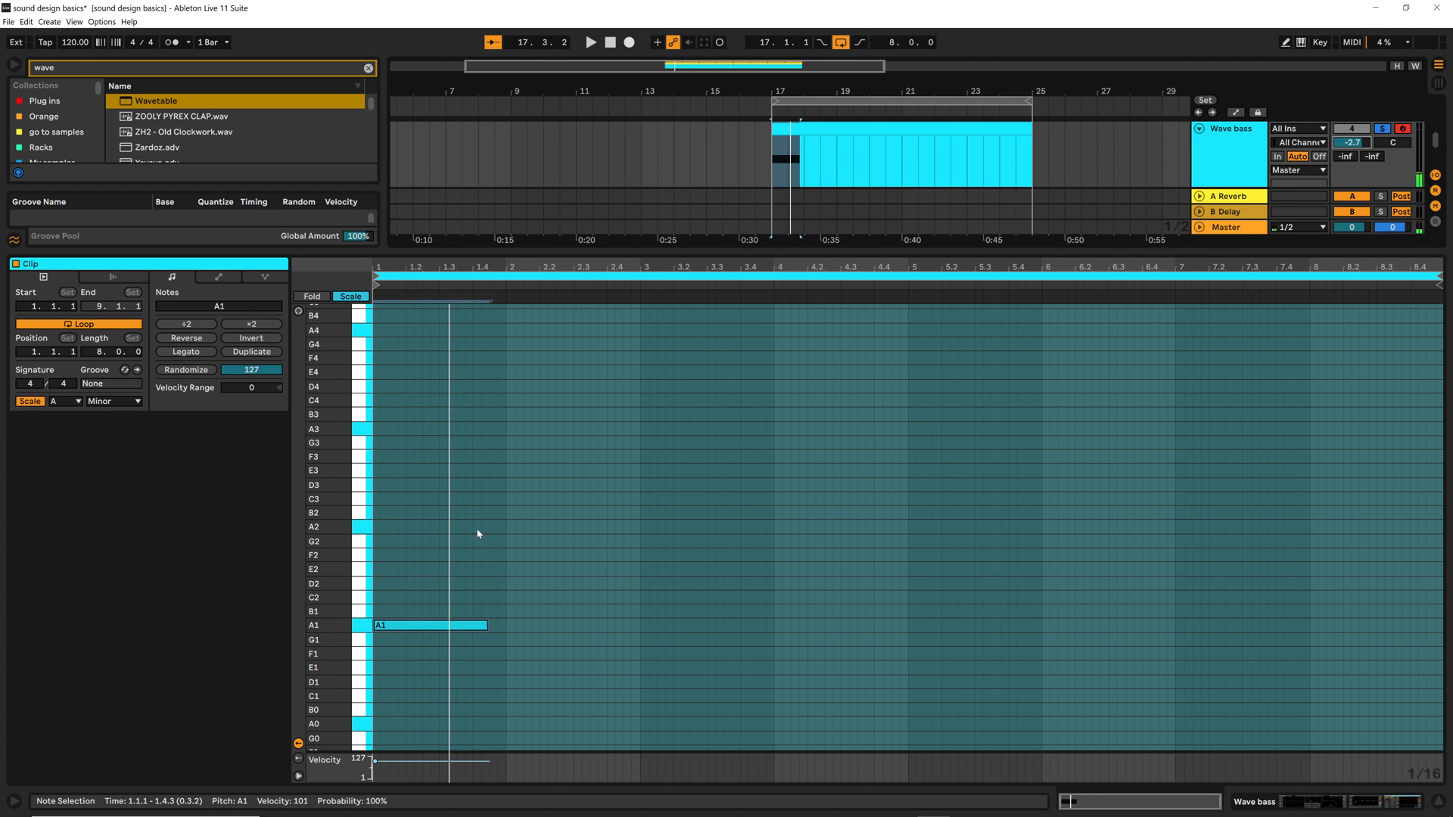
Extend the A1 note to a full bar, add a one-bar D2 note in bar 2 and audition them
{"action": "left_click_drag", "start_coordinate": [323, 481], "coordinate": [299, 482]}
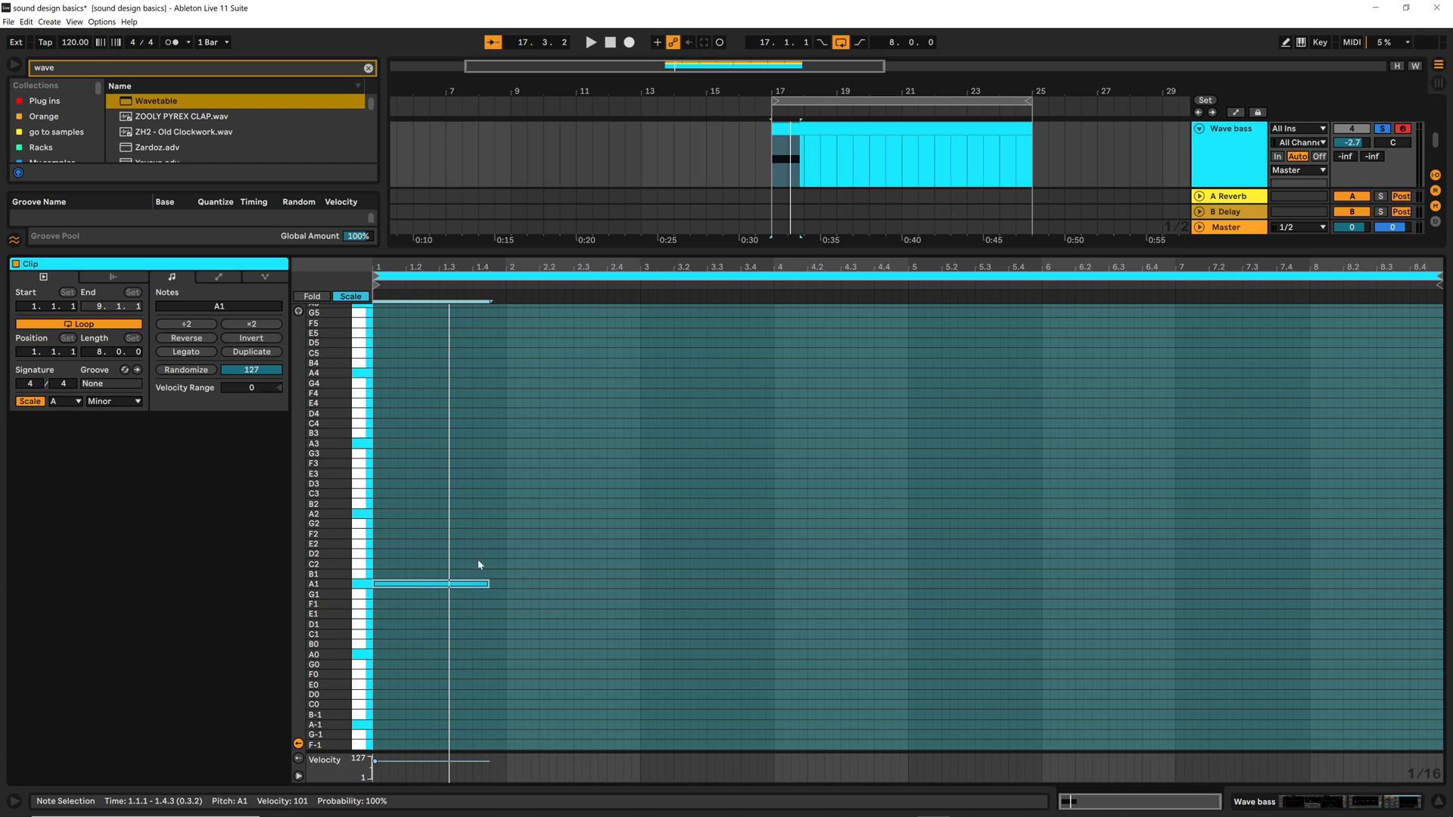
{"action": "mouse_move", "coordinate": [488, 584]}
{"action": "left_mouse_down"}
{"action": "mouse_move", "coordinate": [610, 548]}
{"action": "mouse_move", "coordinate": [594, 558]}
{"action": "left_mouse_up"}
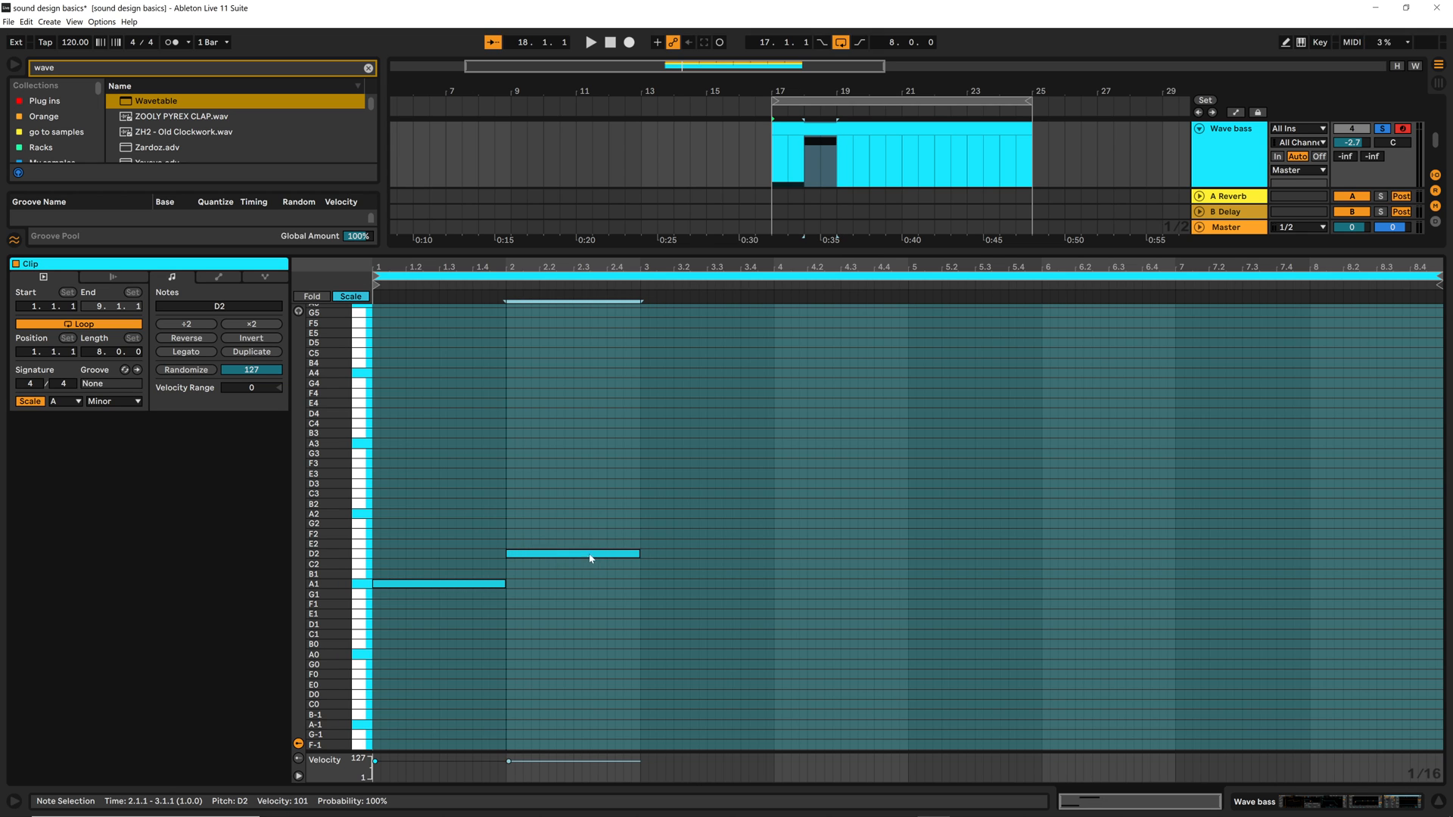
{"action": "key", "text": "space"}
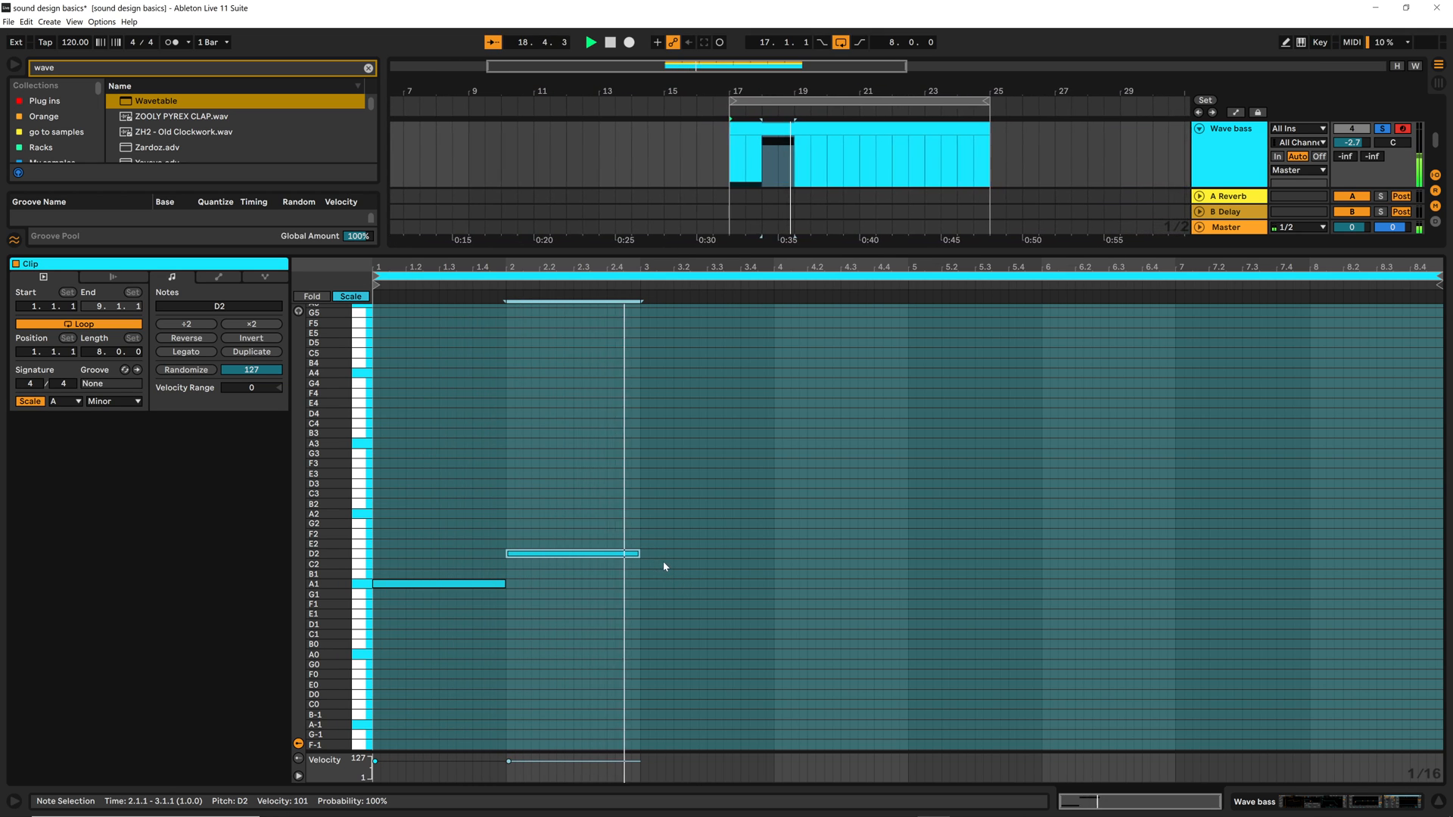
{"action": "key", "text": "space"}
Copy the D2 note to G1 at bar 3, lengthen it to two bars and audition the bass line
{"action": "left_click_drag", "start_coordinate": [569, 556], "coordinate": [704, 601]}
{"action": "key", "text": "space"}
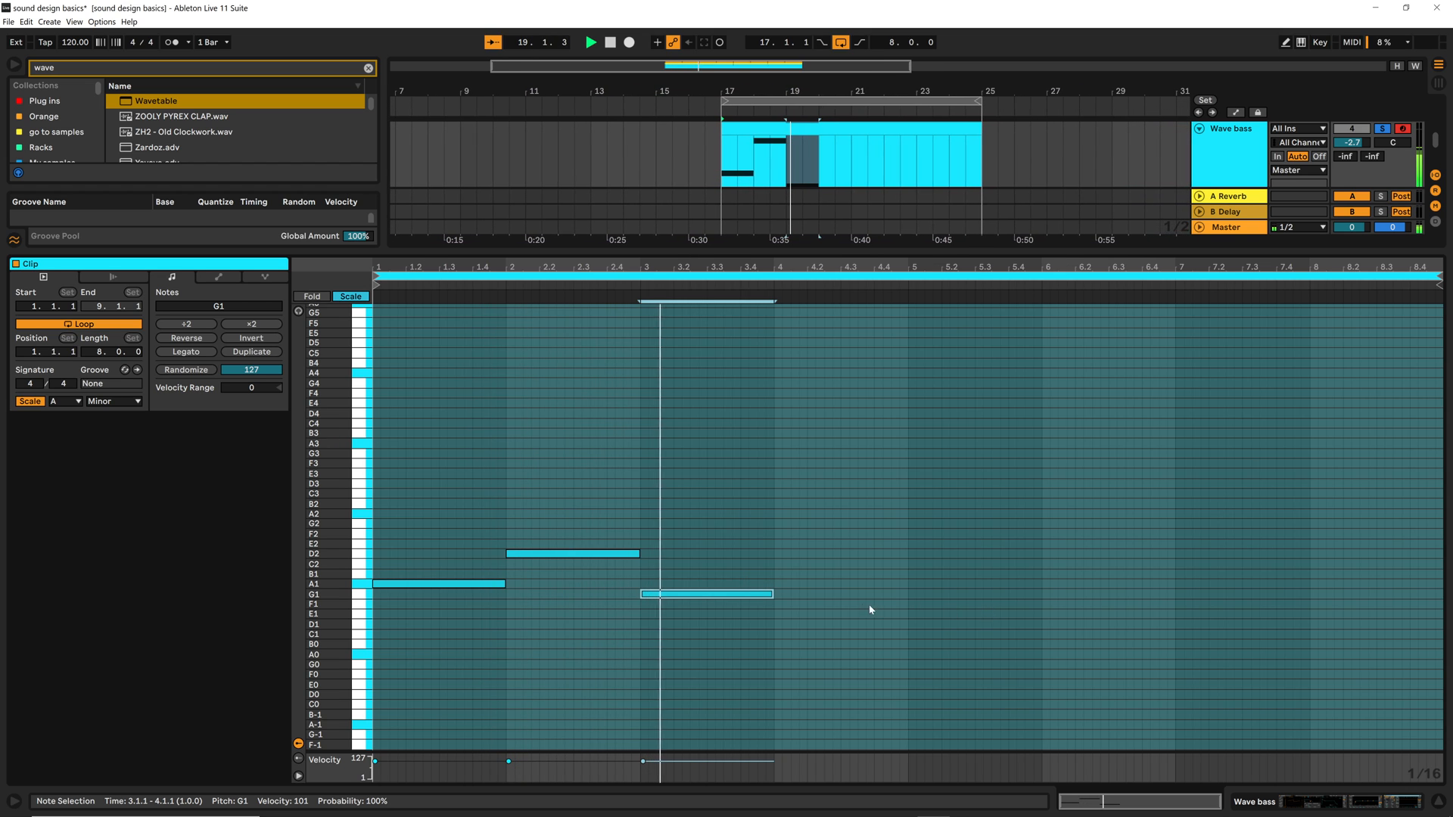
{"action": "left_click_drag", "start_coordinate": [774, 596], "coordinate": [908, 595]}
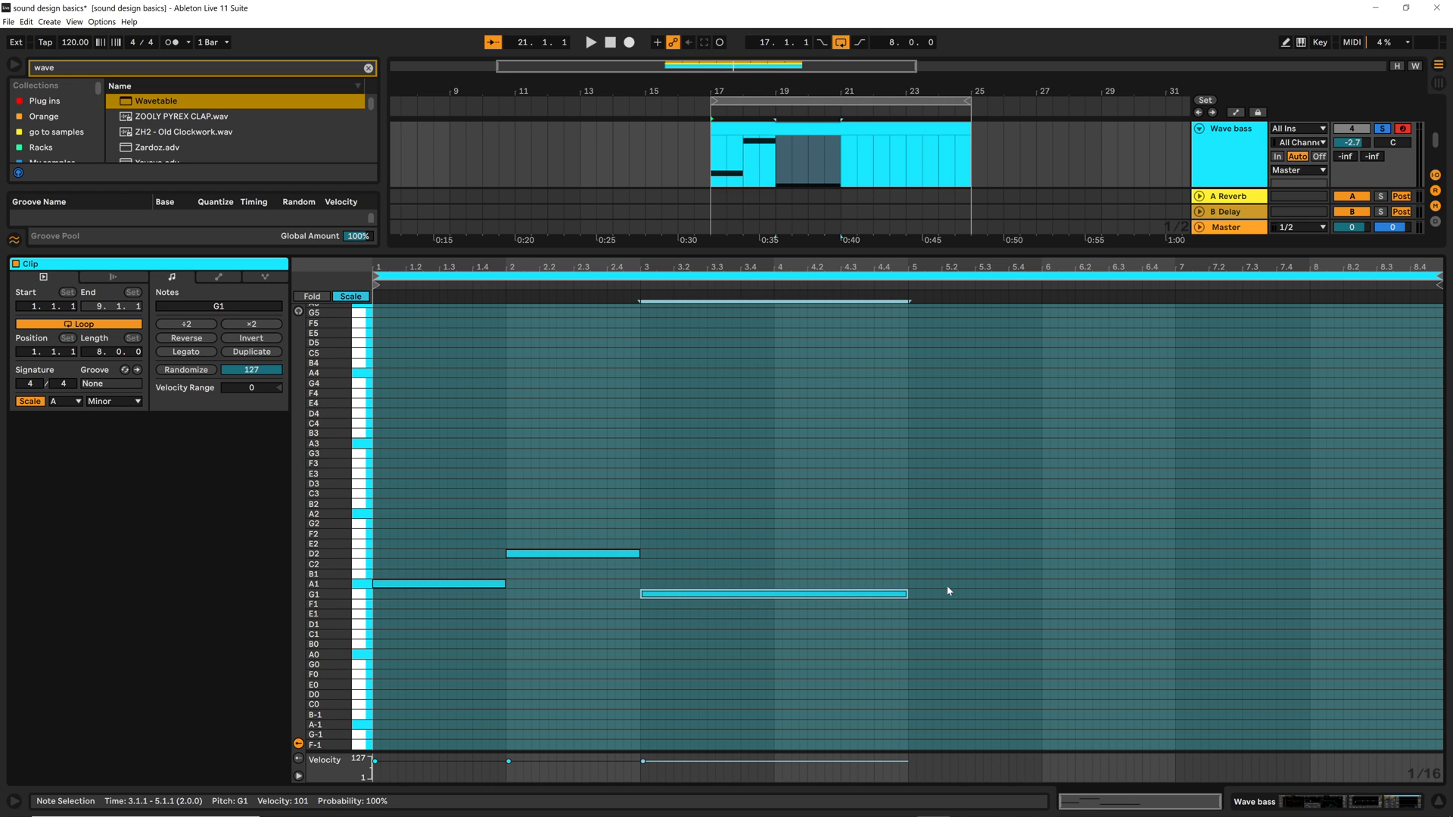
{"action": "key", "text": "space"}
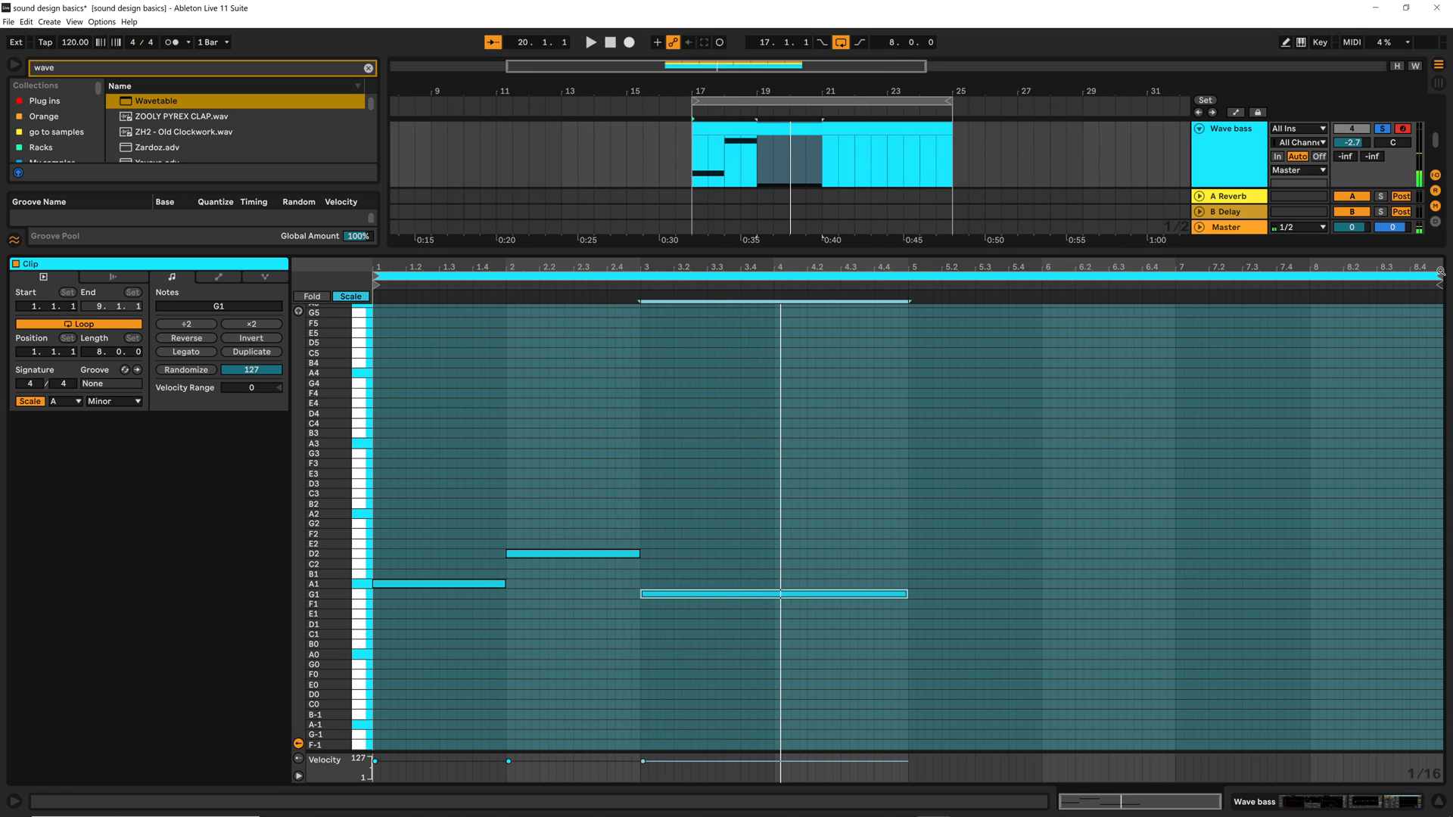
Shorten the clip's loop to 4 bars and duplicate the loop with its notes to fill 8 bars
{"action": "mouse_move", "coordinate": [1439, 279]}
{"action": "left_mouse_down"}
{"action": "mouse_move", "coordinate": [924, 281]}
{"action": "mouse_move", "coordinate": [909, 296]}
{"action": "left_mouse_up"}
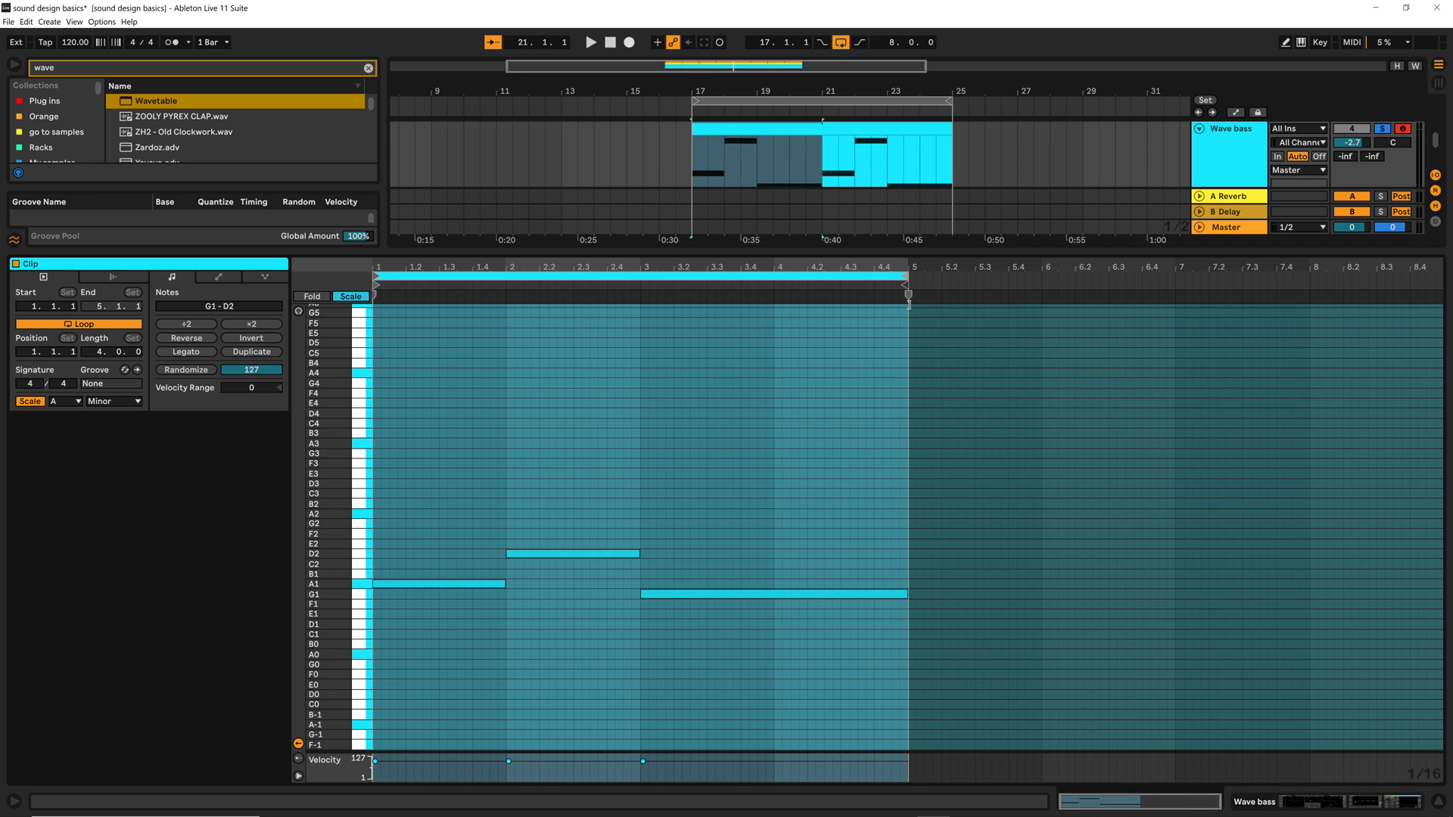
{"action": "left_click", "coordinate": [246, 353]}
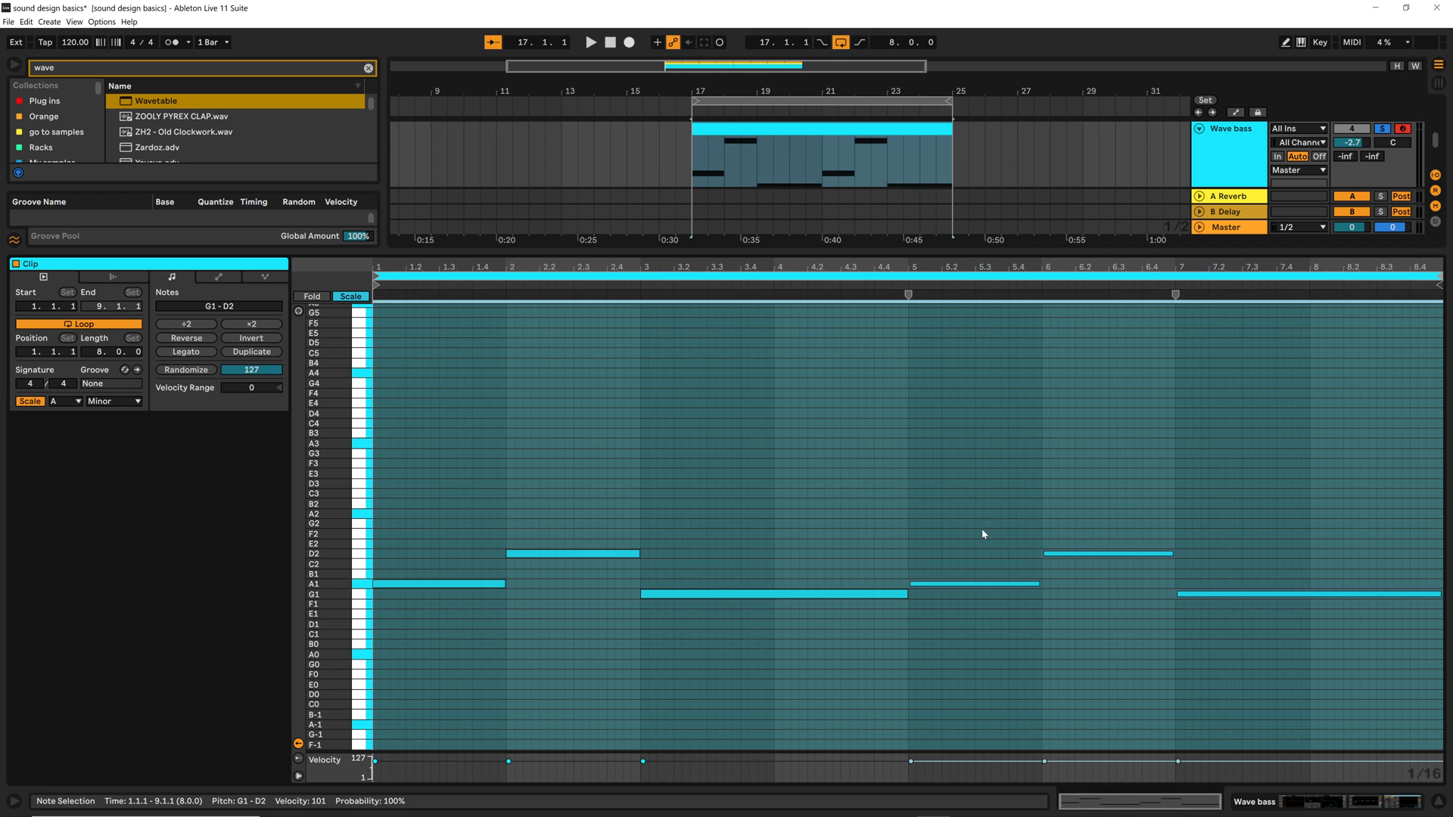
Raise the D2 note in bar 6 to F2, audition the bass line and deselect the note
{"action": "left_click", "coordinate": [1092, 554]}
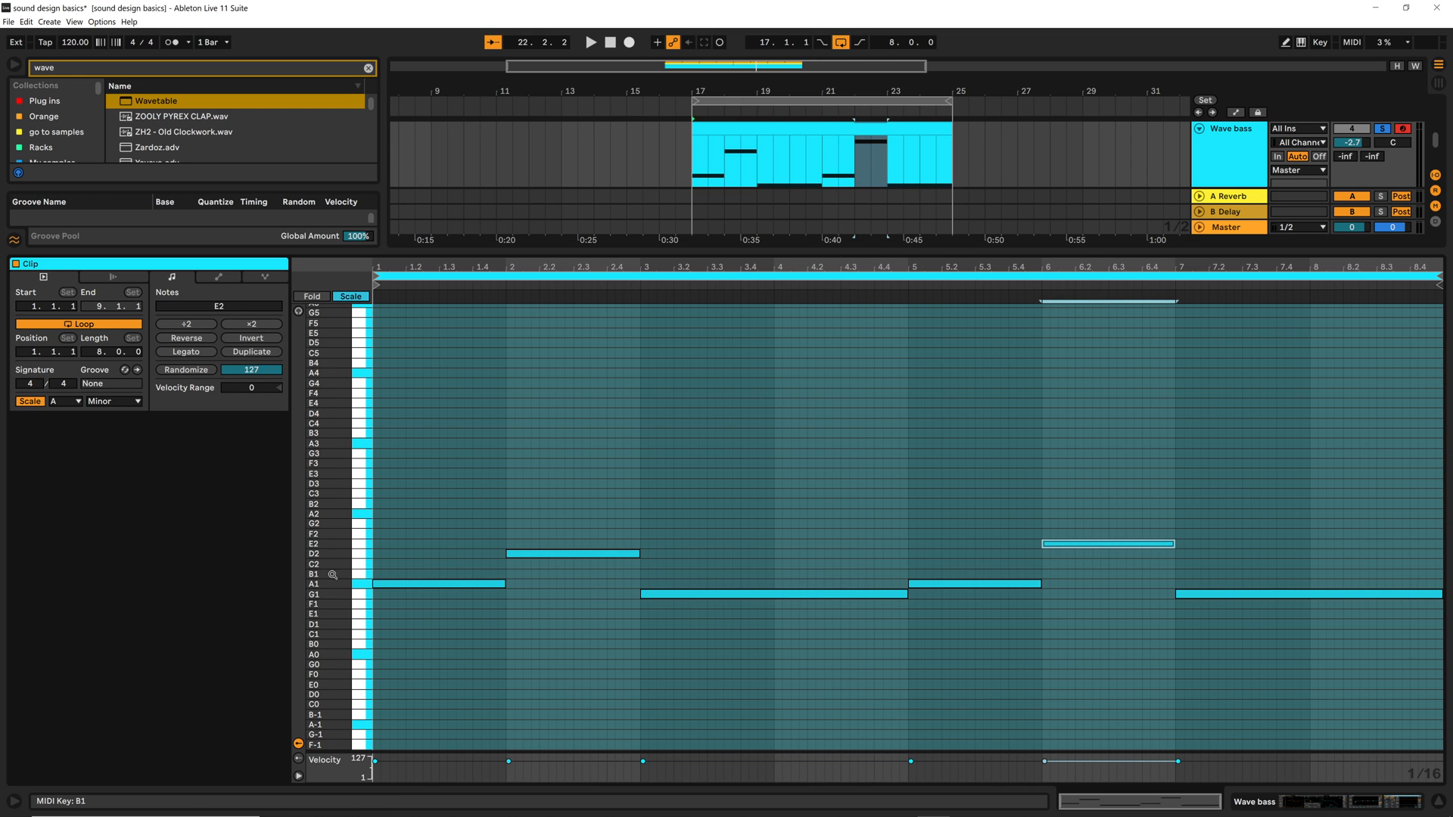
{"action": "left_click_drag", "start_coordinate": [330, 575], "coordinate": [372, 567]}
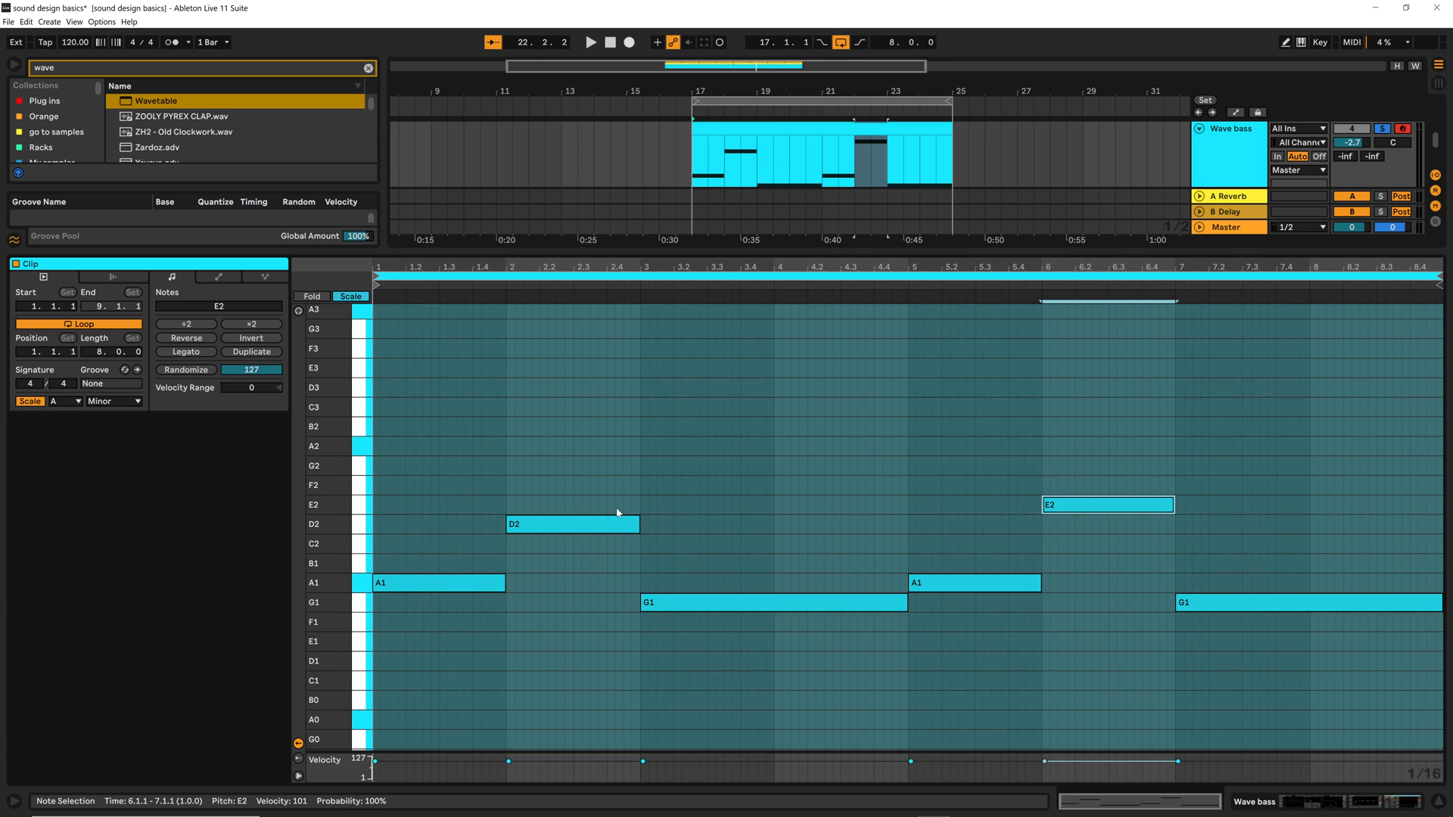
{"action": "key", "text": "Up"}
{"action": "key", "text": "space"}
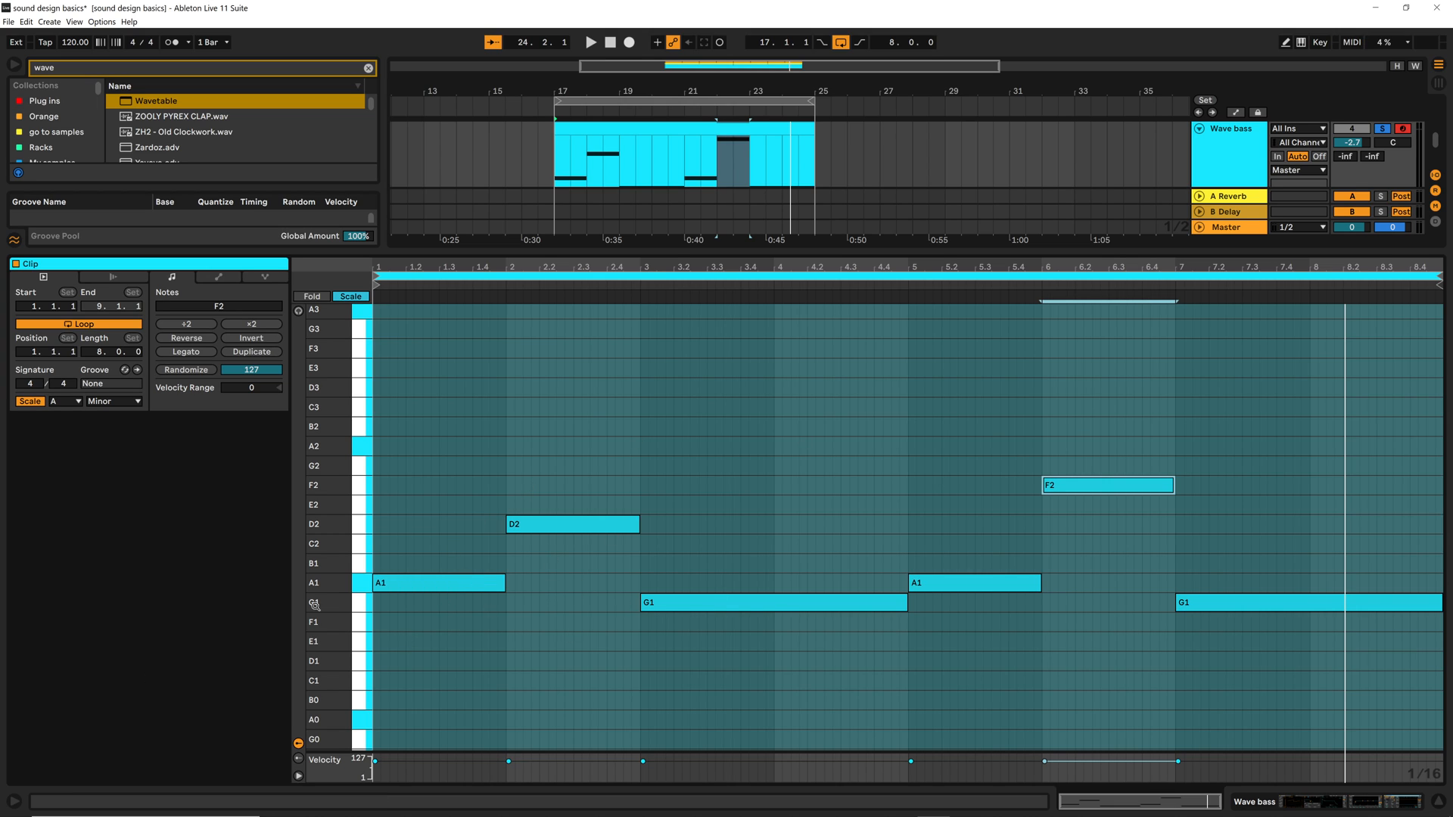
{"action": "left_click", "coordinate": [401, 520]}
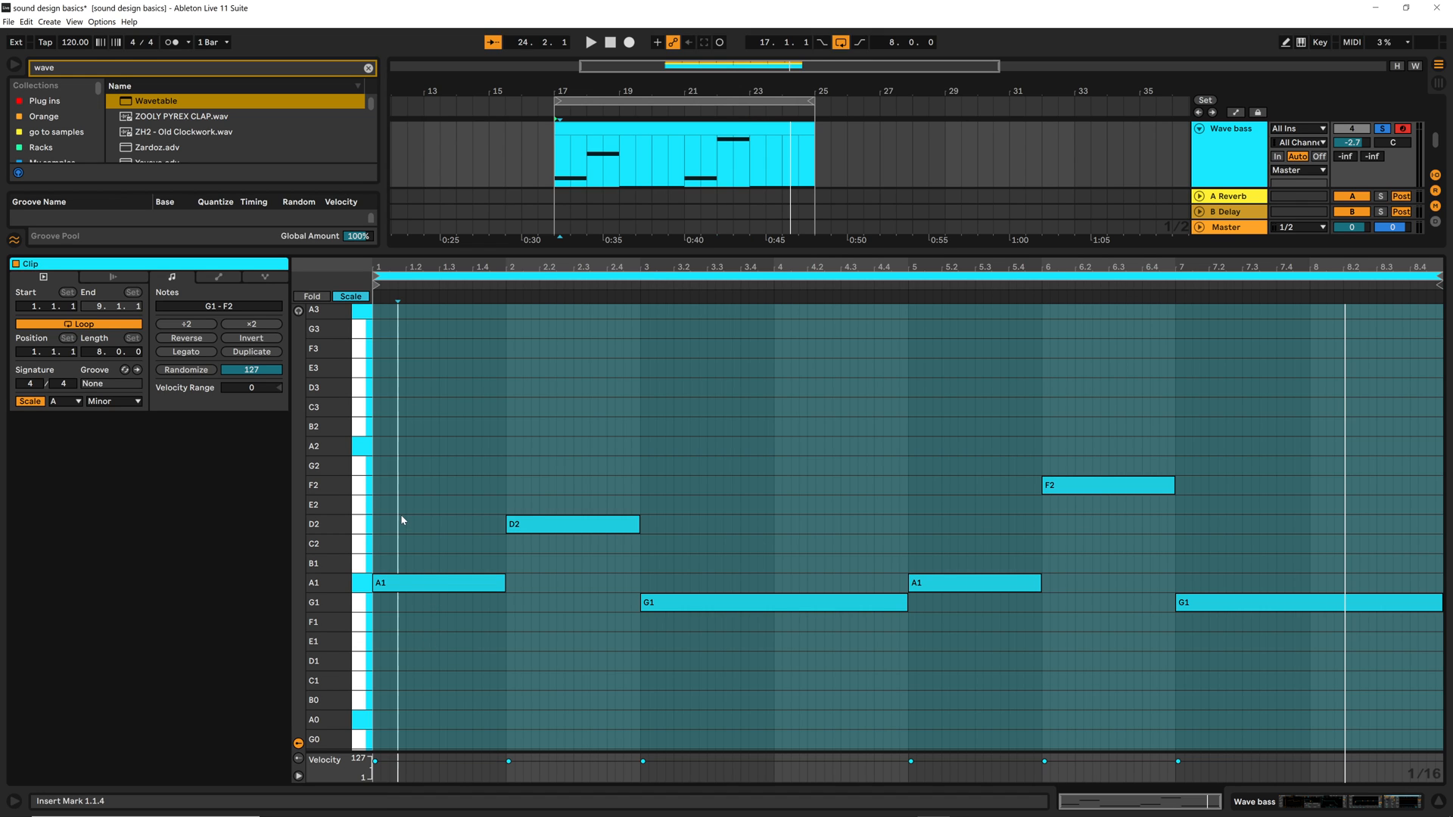
Shorten the A1 note in bar 1 to a single sixteenth
{"action": "left_click_drag", "start_coordinate": [394, 268], "coordinate": [470, 395]}
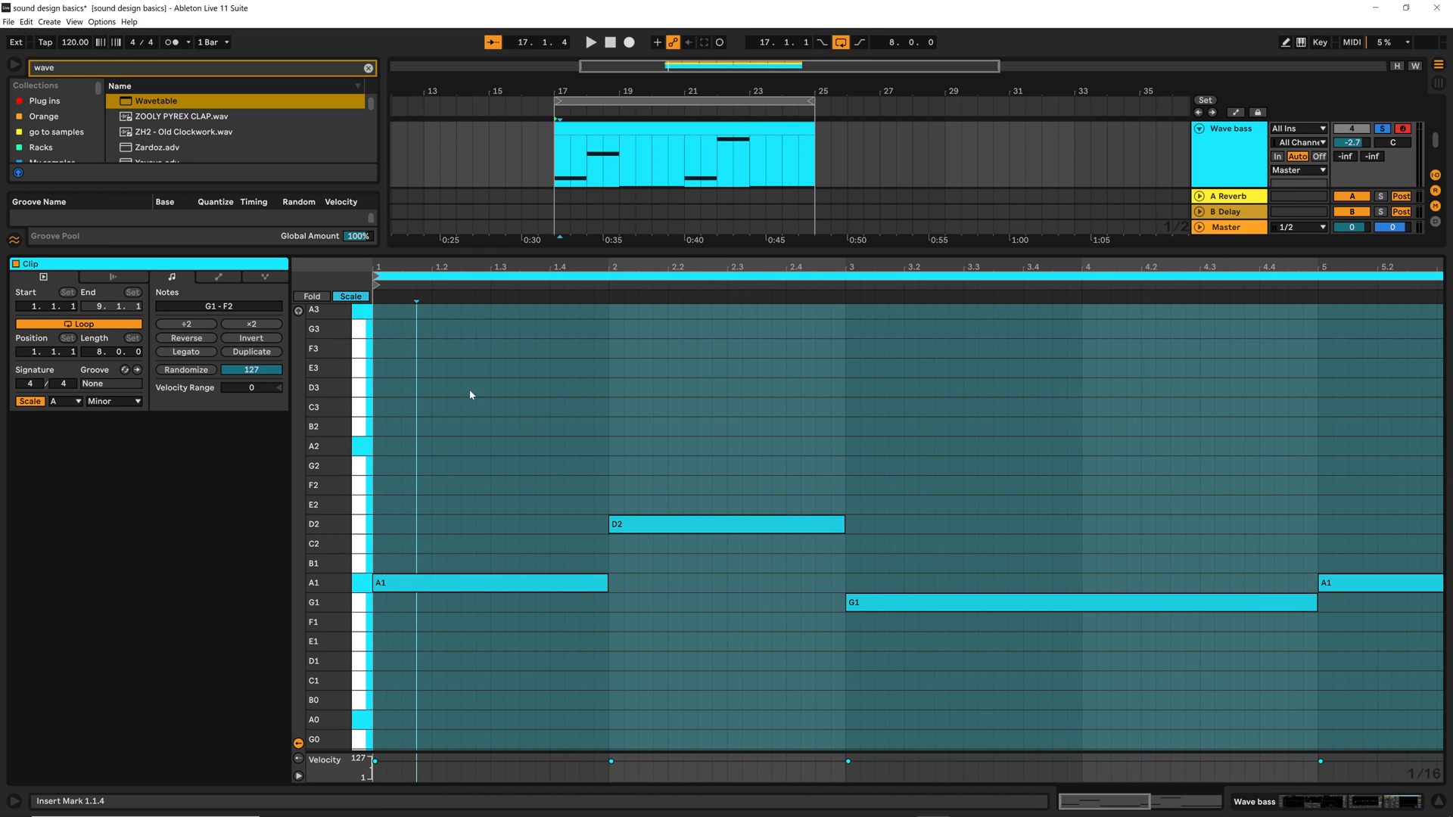
{"action": "right_click", "coordinate": [516, 528]}
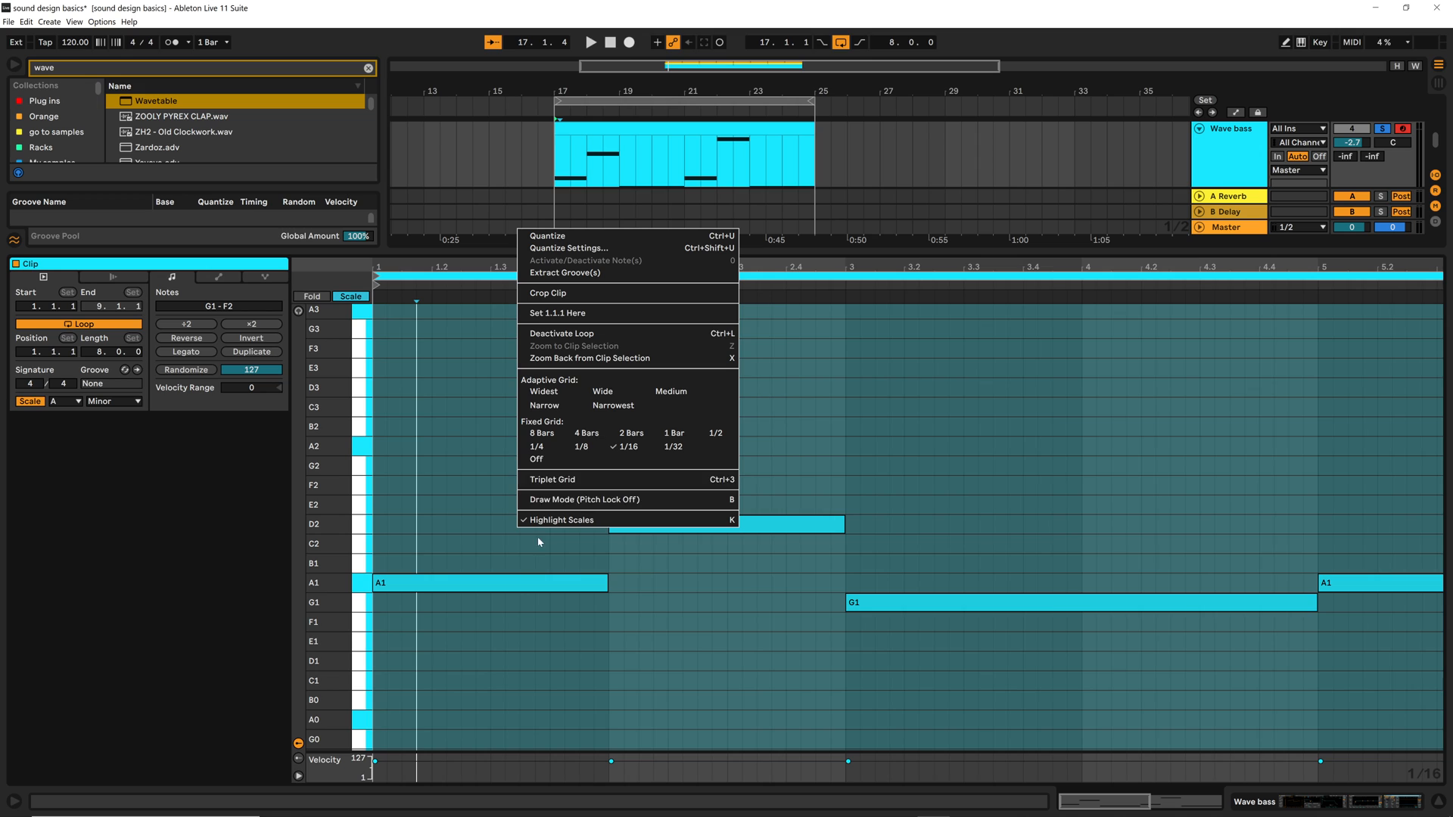
{"action": "left_click", "coordinate": [432, 511]}
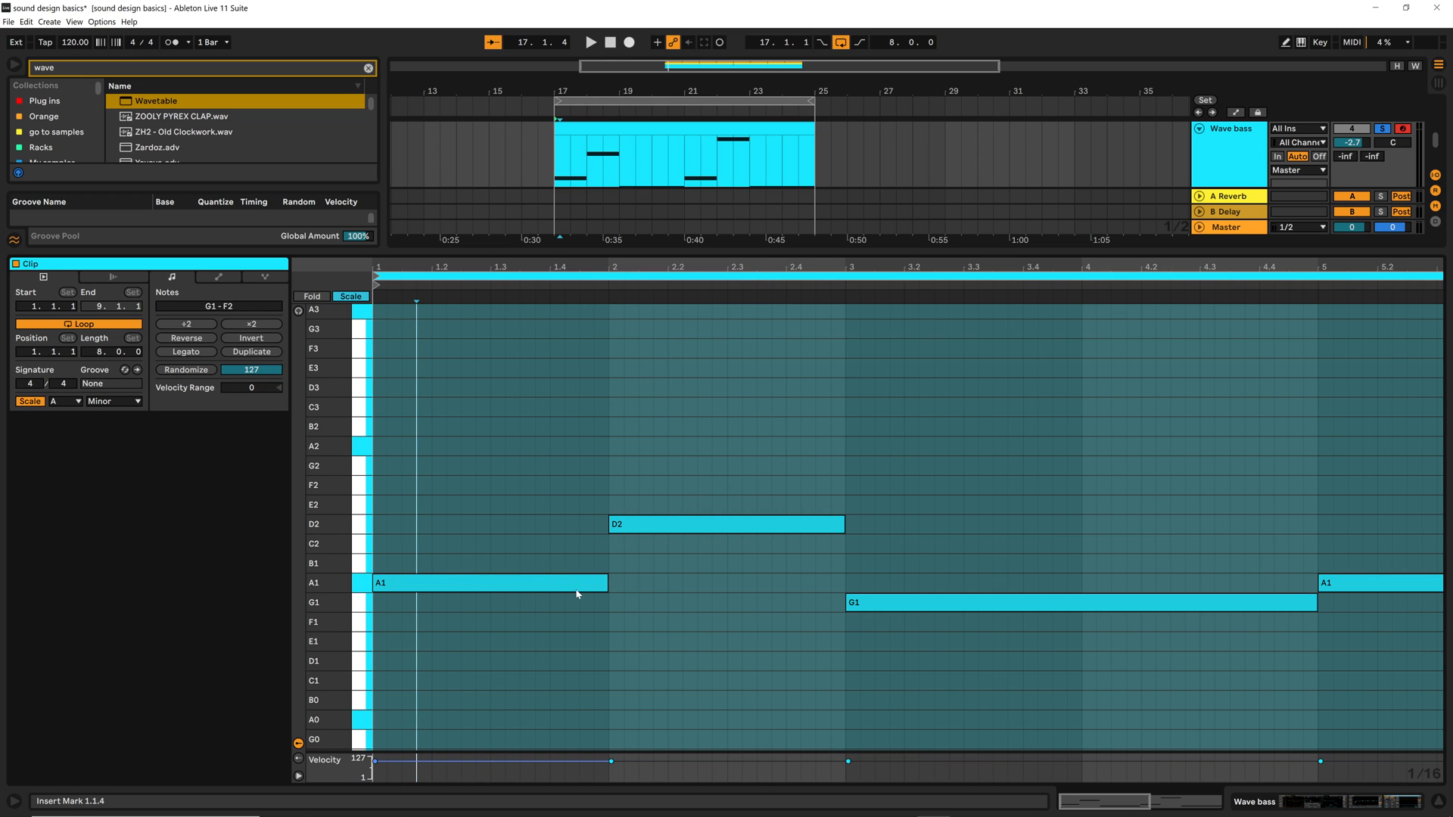
{"action": "left_click_drag", "start_coordinate": [608, 585], "coordinate": [389, 589]}
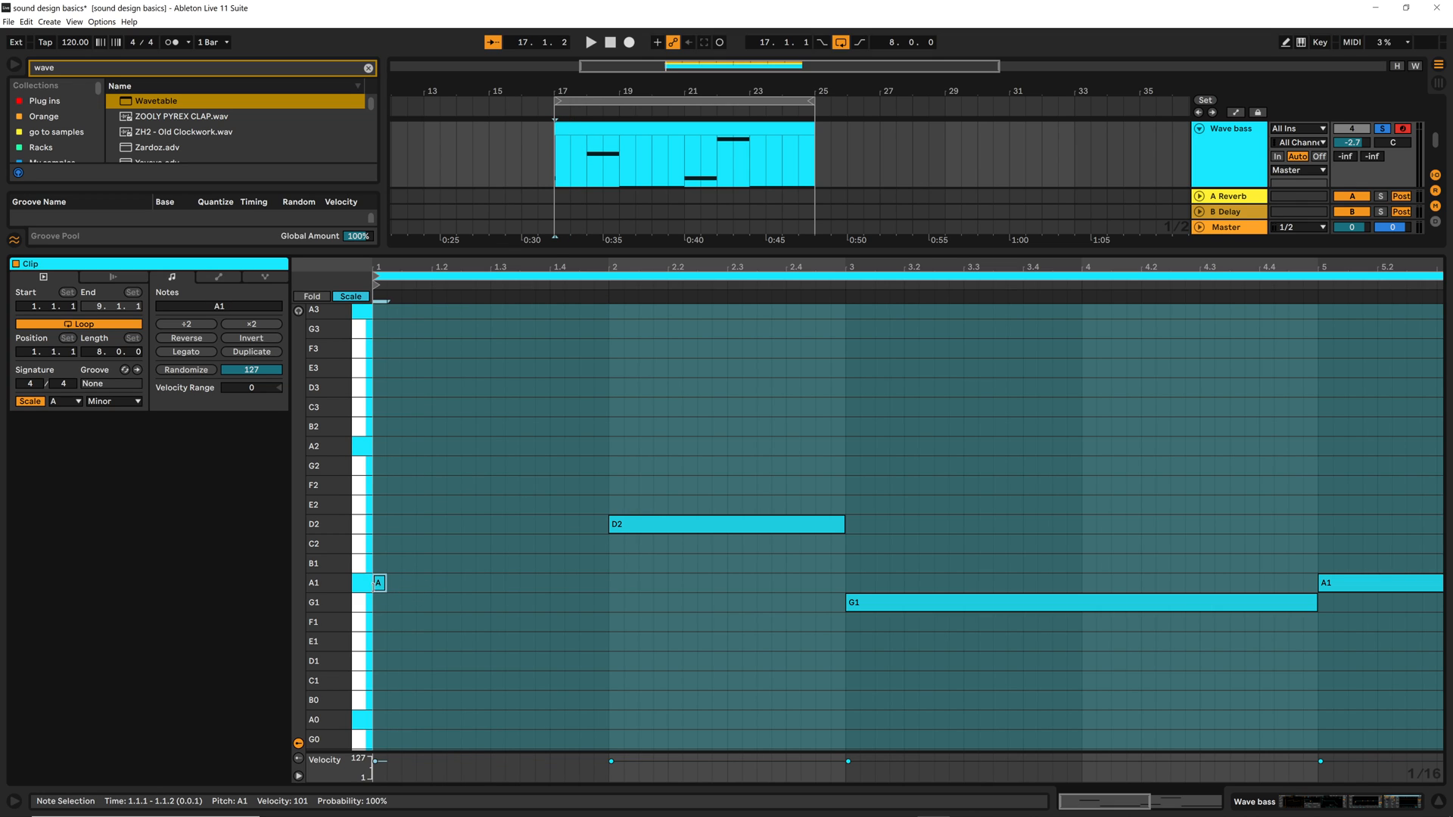
Repeat the sixteenth-long A1 note every three sixteenths through bar 1, up to 1.4.4, and audition the rhythm
{"action": "double_click", "coordinate": [422, 587]}
{"action": "key", "text": "space"}
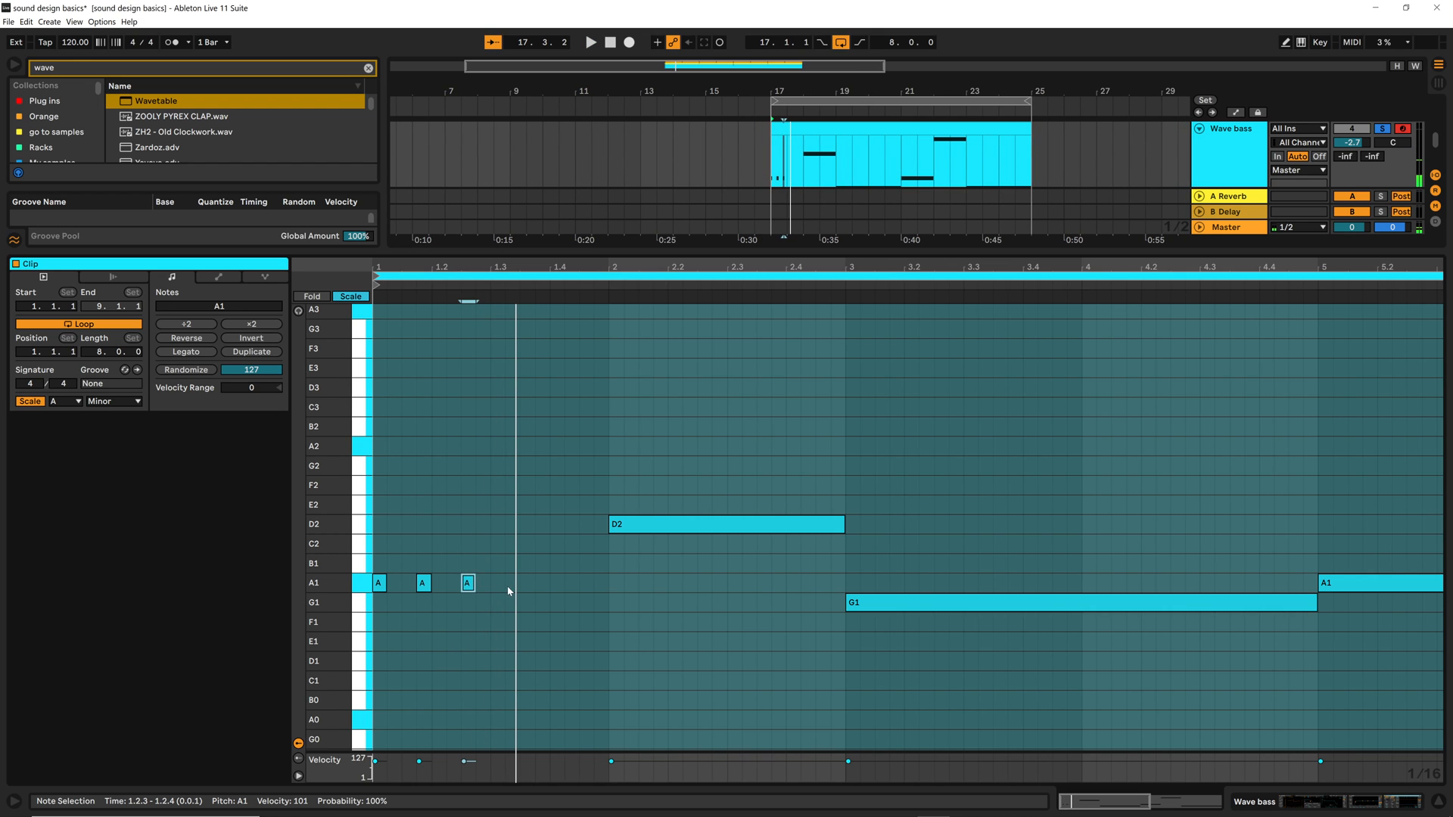
{"action": "double_click", "coordinate": [511, 585]}
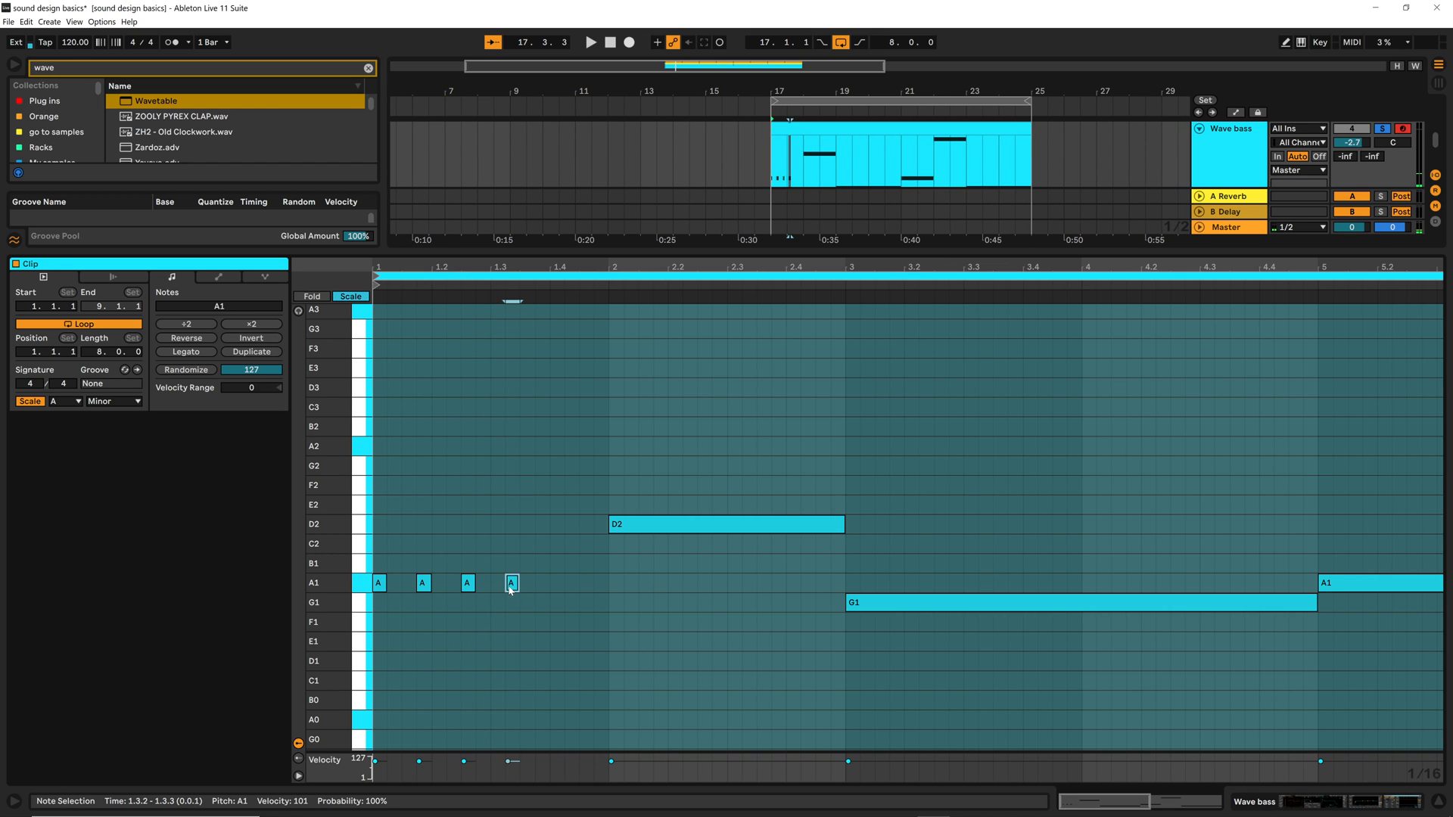
{"action": "double_click", "coordinate": [557, 588]}
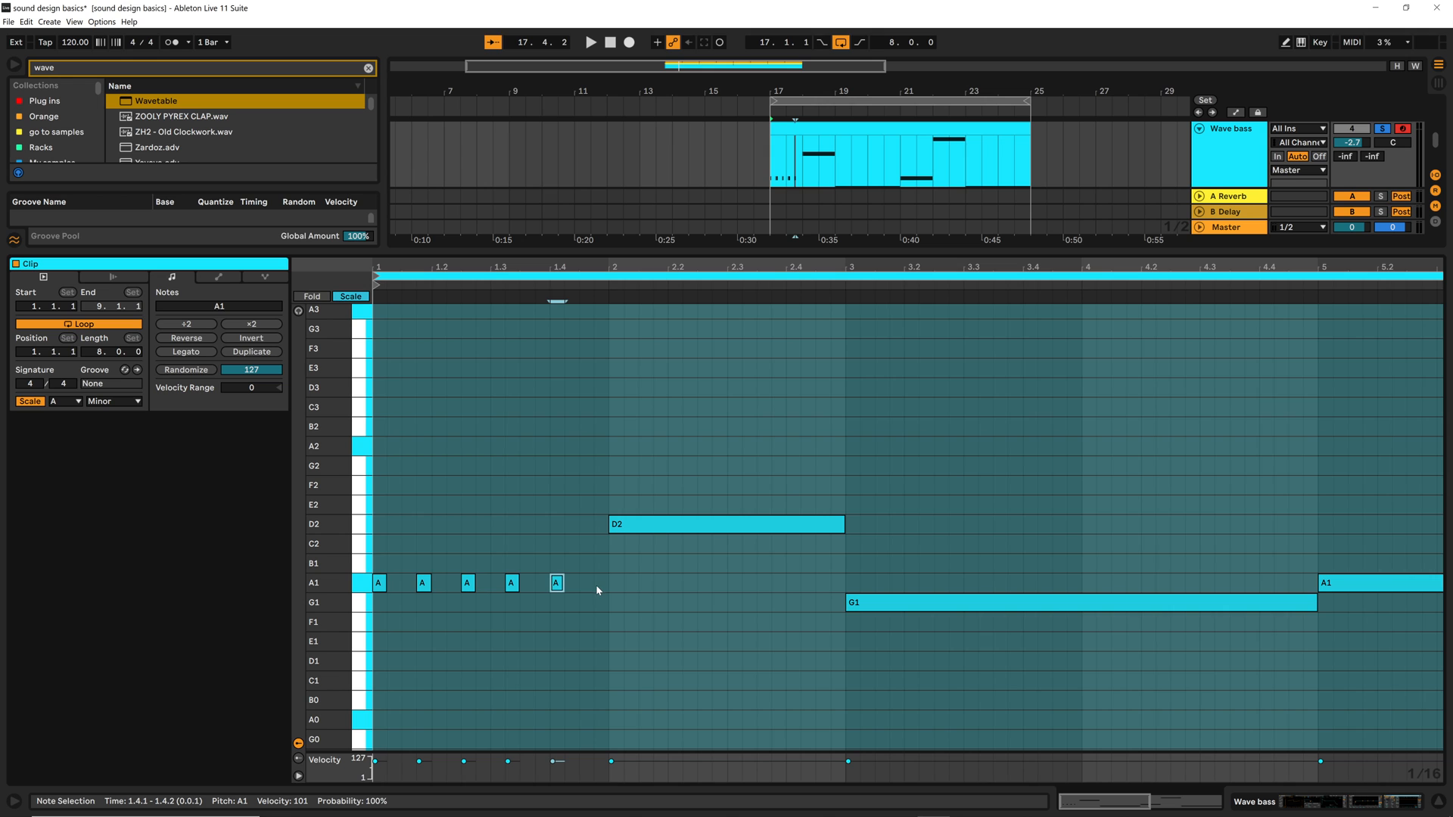
{"action": "double_click", "coordinate": [597, 584]}
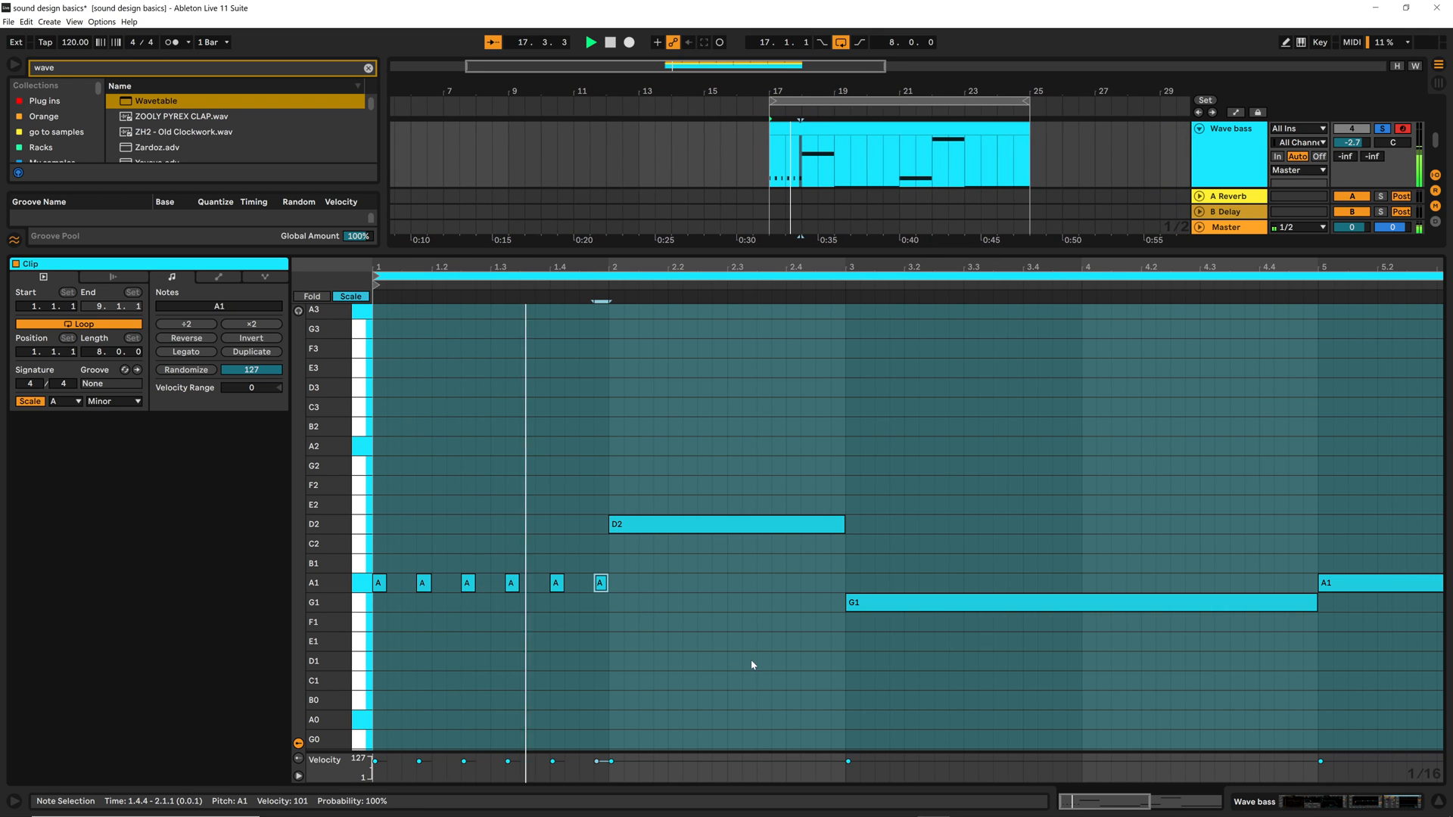
{"action": "key", "text": "space"}
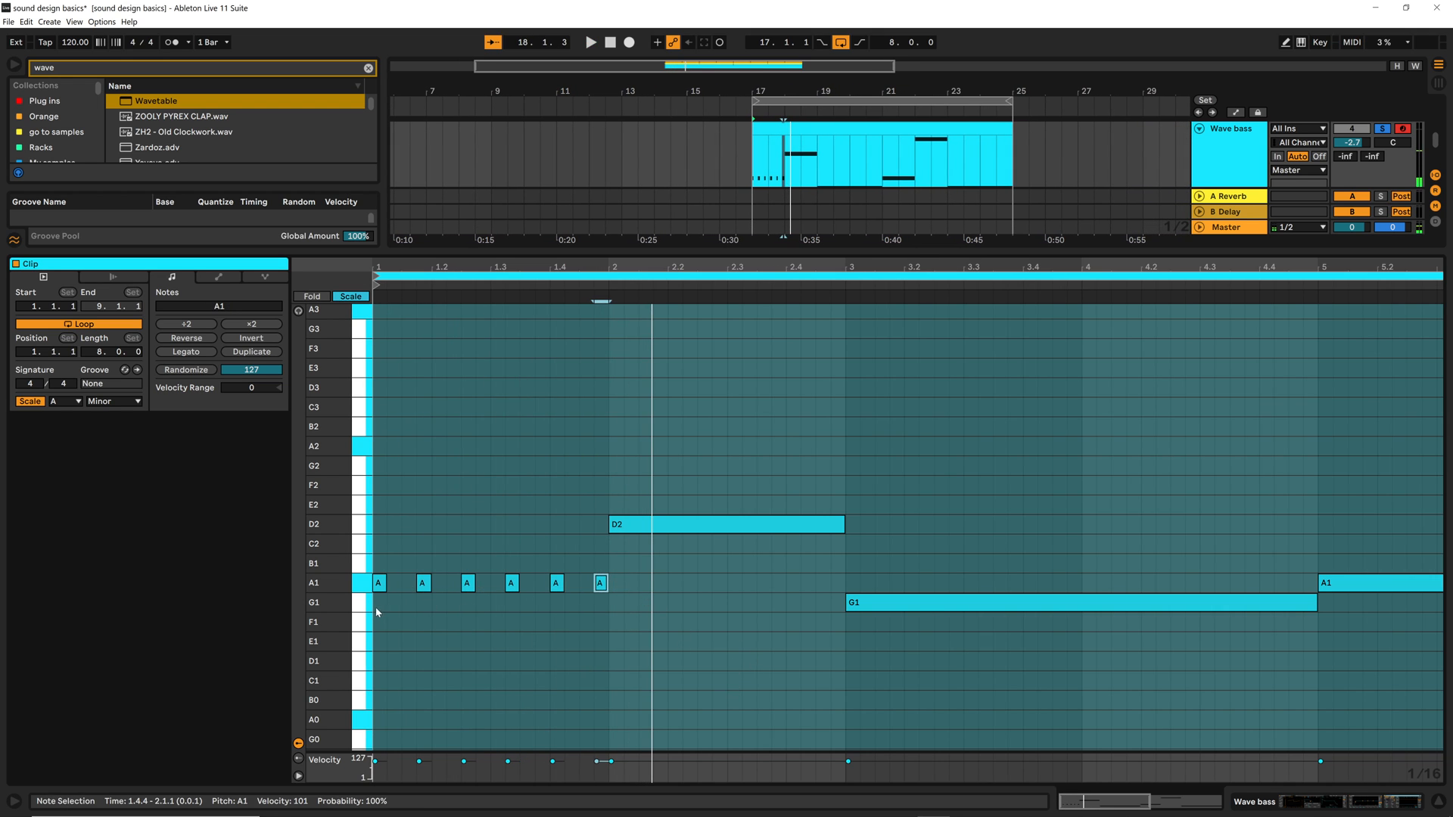
Copy bar 1's six-note rhythm onto D2 in bar 2 and G1 in bars 3 and 4, replacing the long notes
{"action": "left_click_drag", "start_coordinate": [376, 612], "coordinate": [611, 578]}
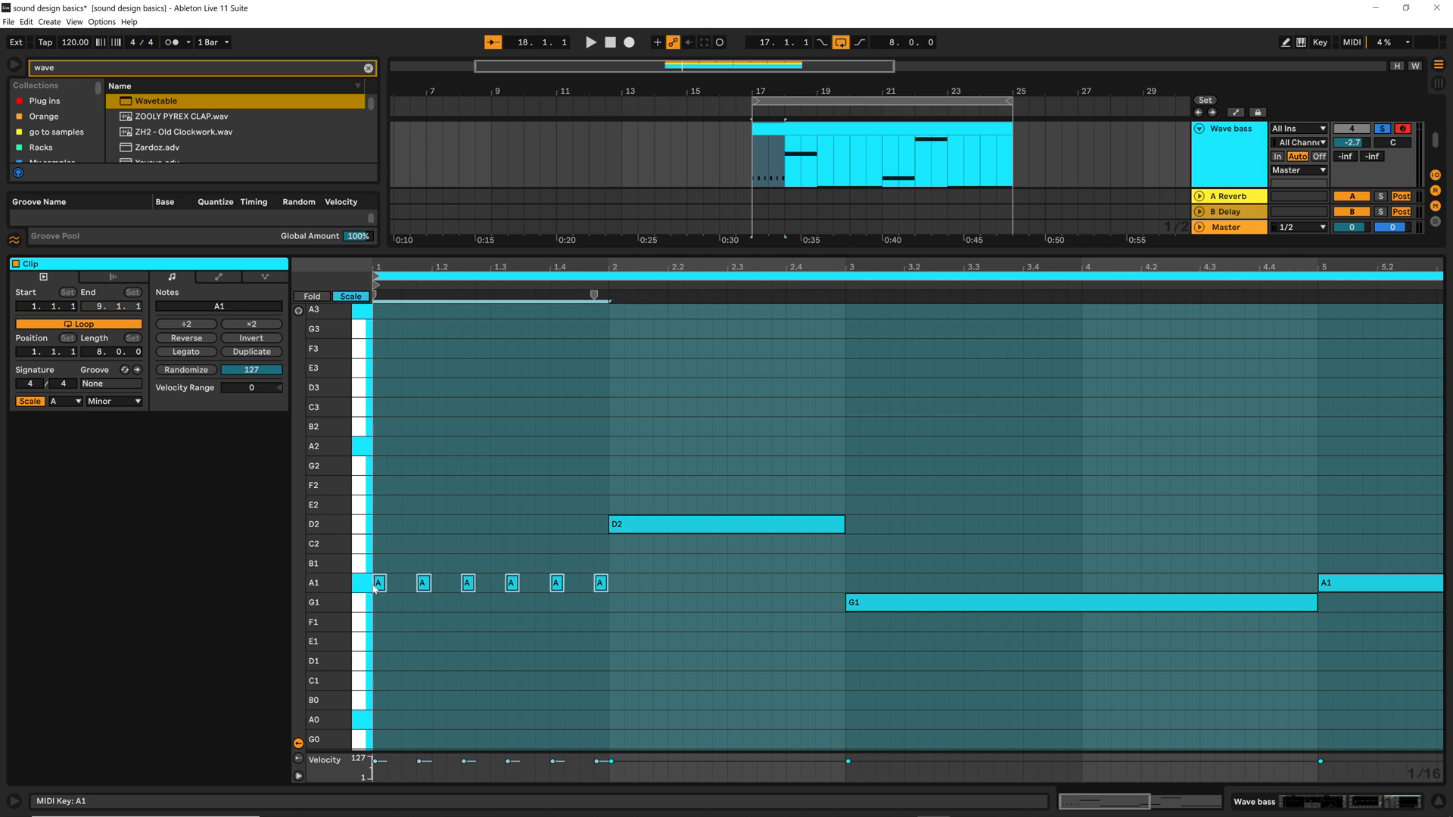
{"action": "left_click_drag", "start_coordinate": [379, 583], "coordinate": [860, 611], "text": "ctrl"}
{"action": "key", "text": "Left"}
{"action": "key", "text": "ctrl+d"}
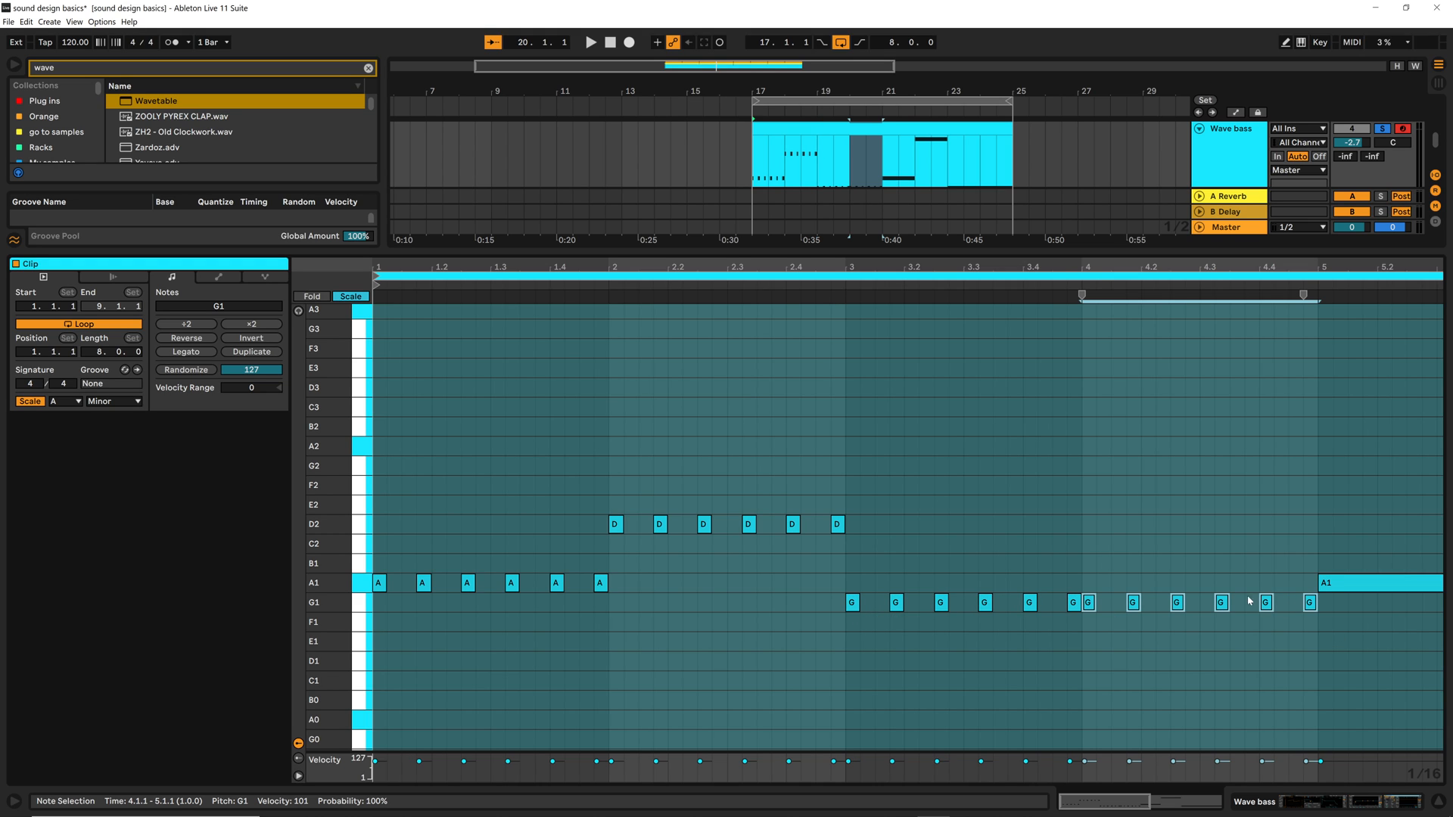
Copy the six-note rhythm onto A1 in bar 5, F2 in bar 6 and G1 in bars 7 and 8, and audition it
{"action": "left_click_drag", "start_coordinate": [1095, 611], "coordinate": [1338, 592], "text": "ctrl"}
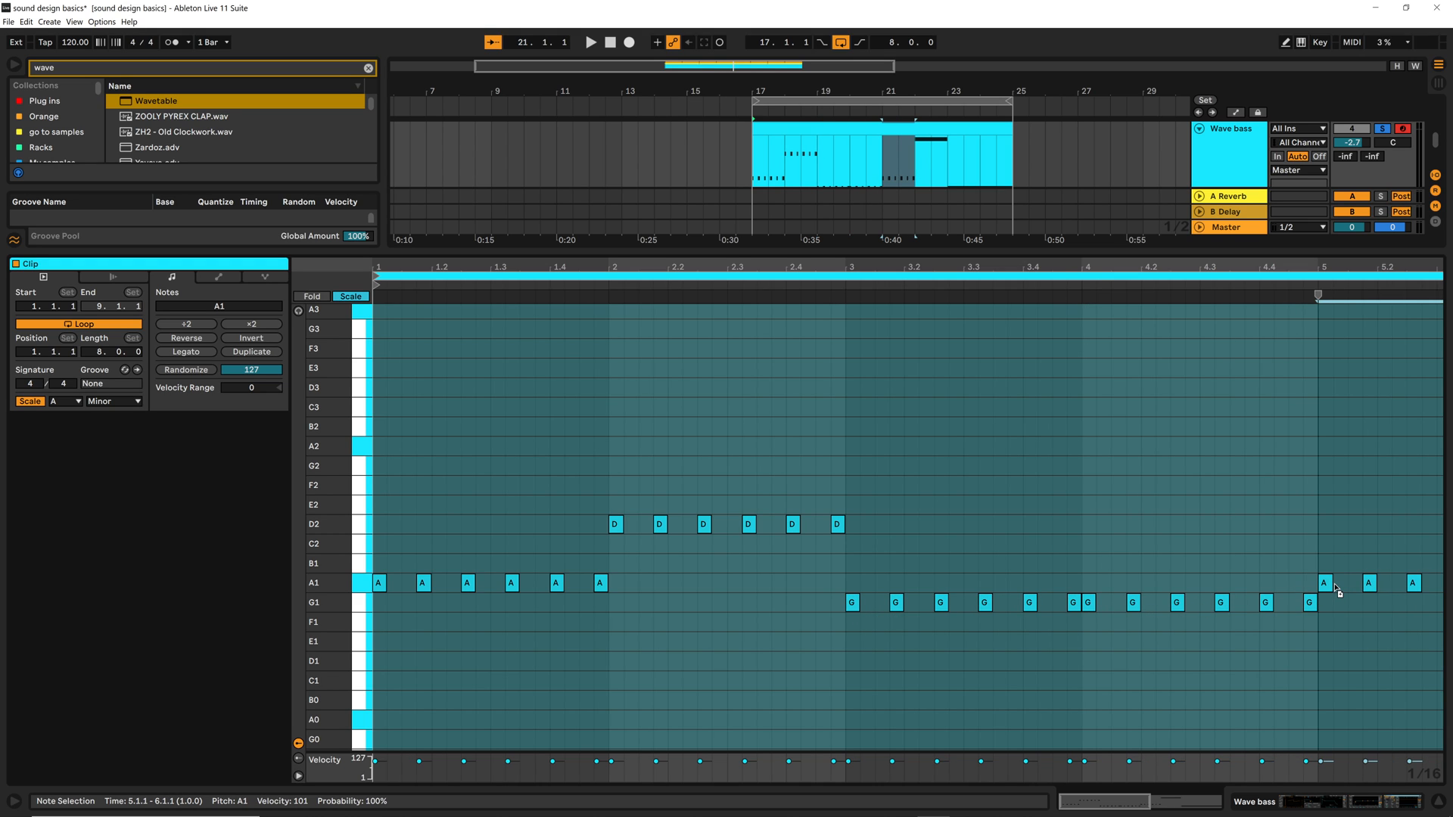
{"action": "left_click_drag", "start_coordinate": [1214, 263], "coordinate": [849, 221]}
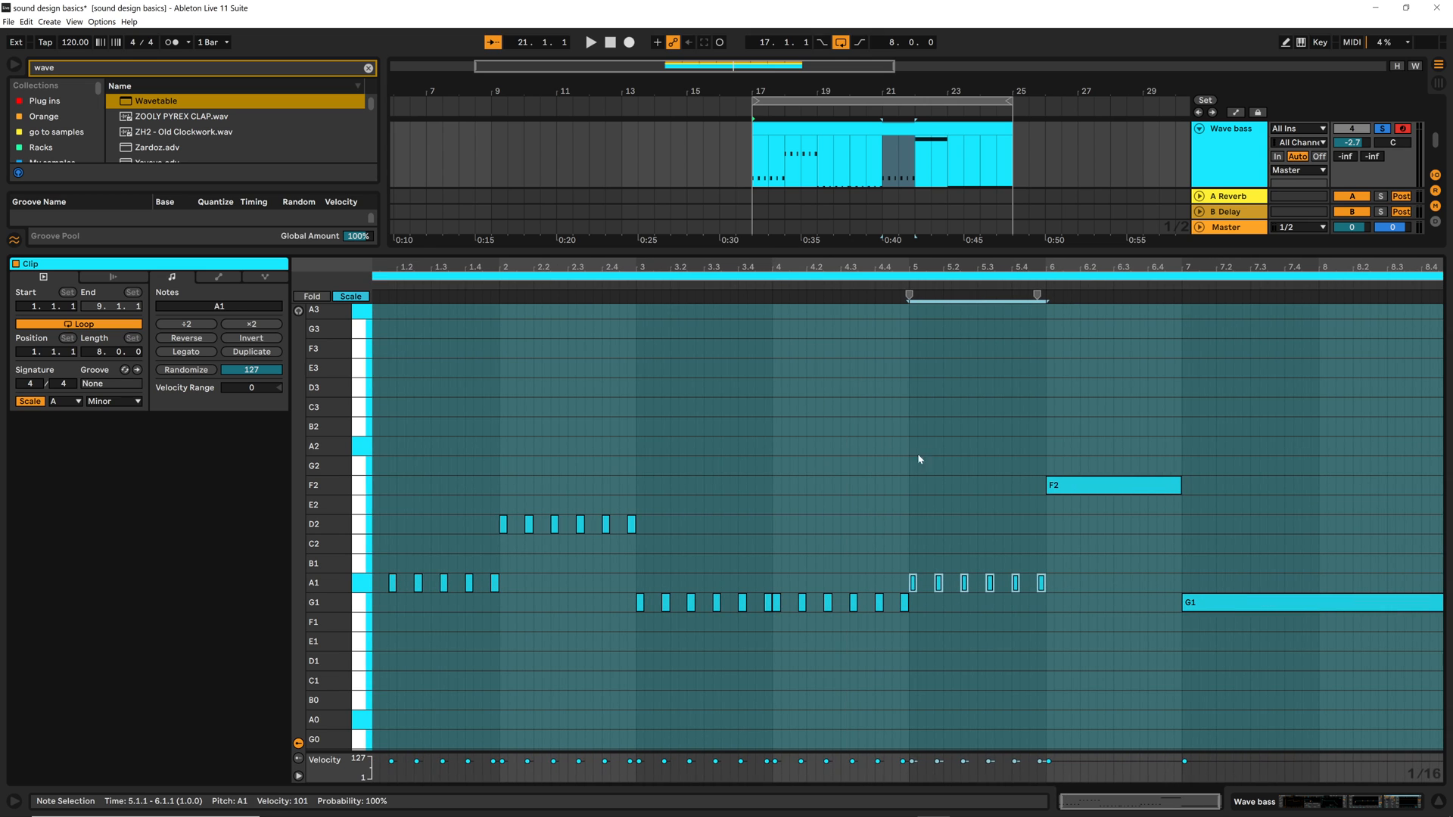
{"action": "left_click_drag", "start_coordinate": [913, 591], "coordinate": [1187, 606], "text": "ctrl"}
{"action": "key", "text": "ctrl+d"}
{"action": "key", "text": "space"}
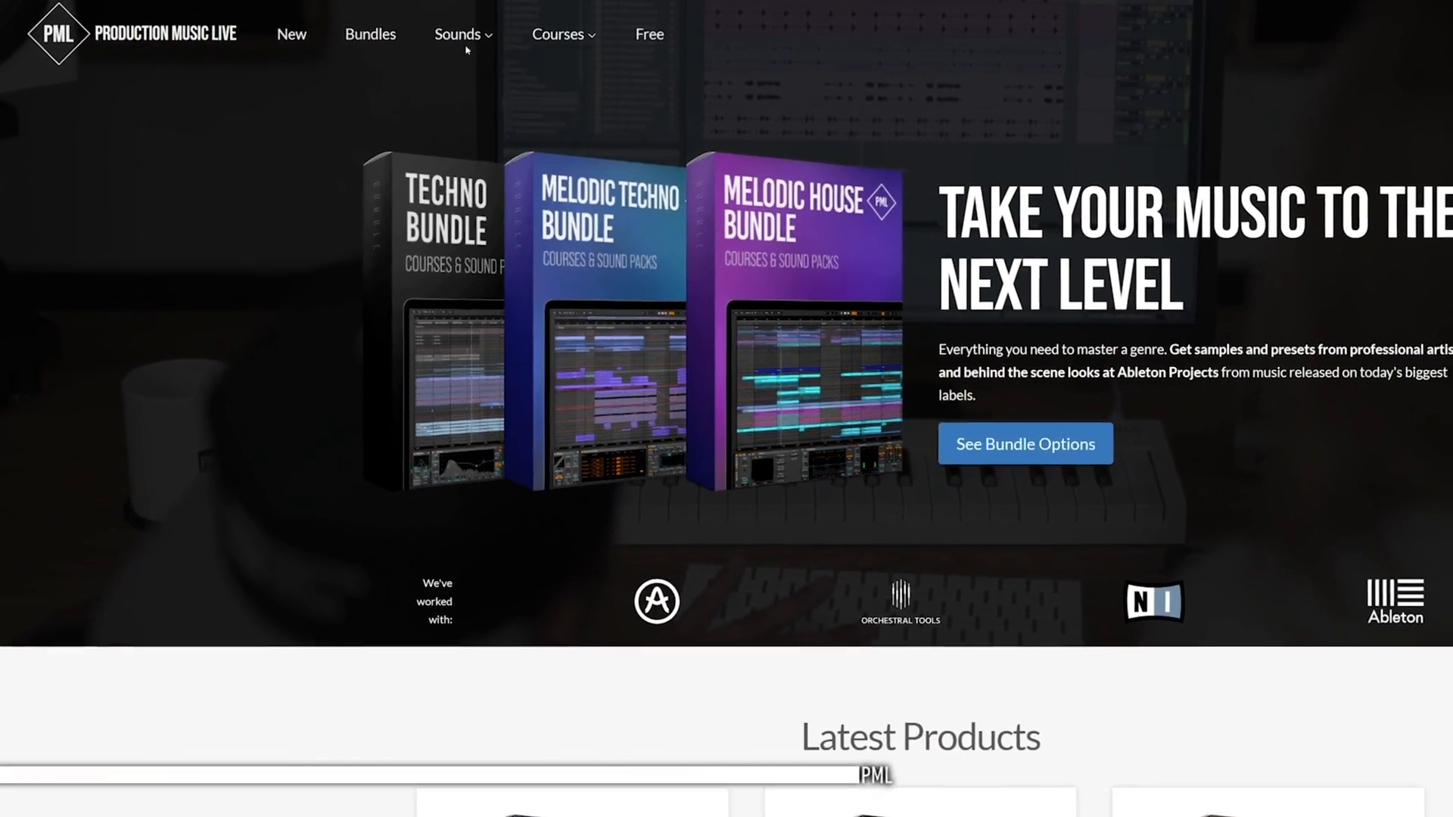
{"action": "mouse_move", "coordinate": [589, 44]}
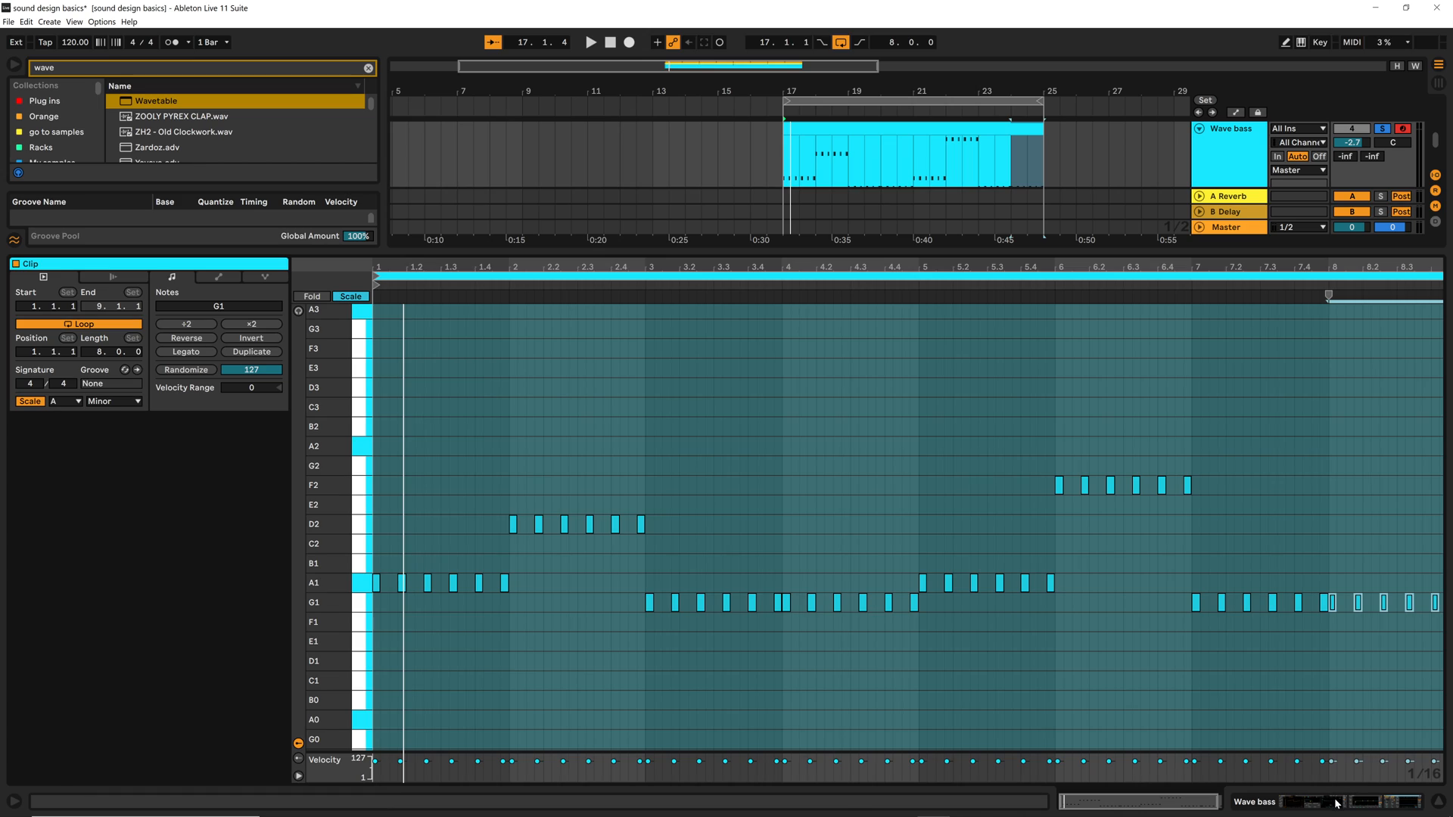
In the bass's Wavetable, modulate Filter 1 Freq with Env 2 by 22 and lower the filter frequency to 191 Hz while auditioning
{"action": "left_click", "coordinate": [1337, 804]}
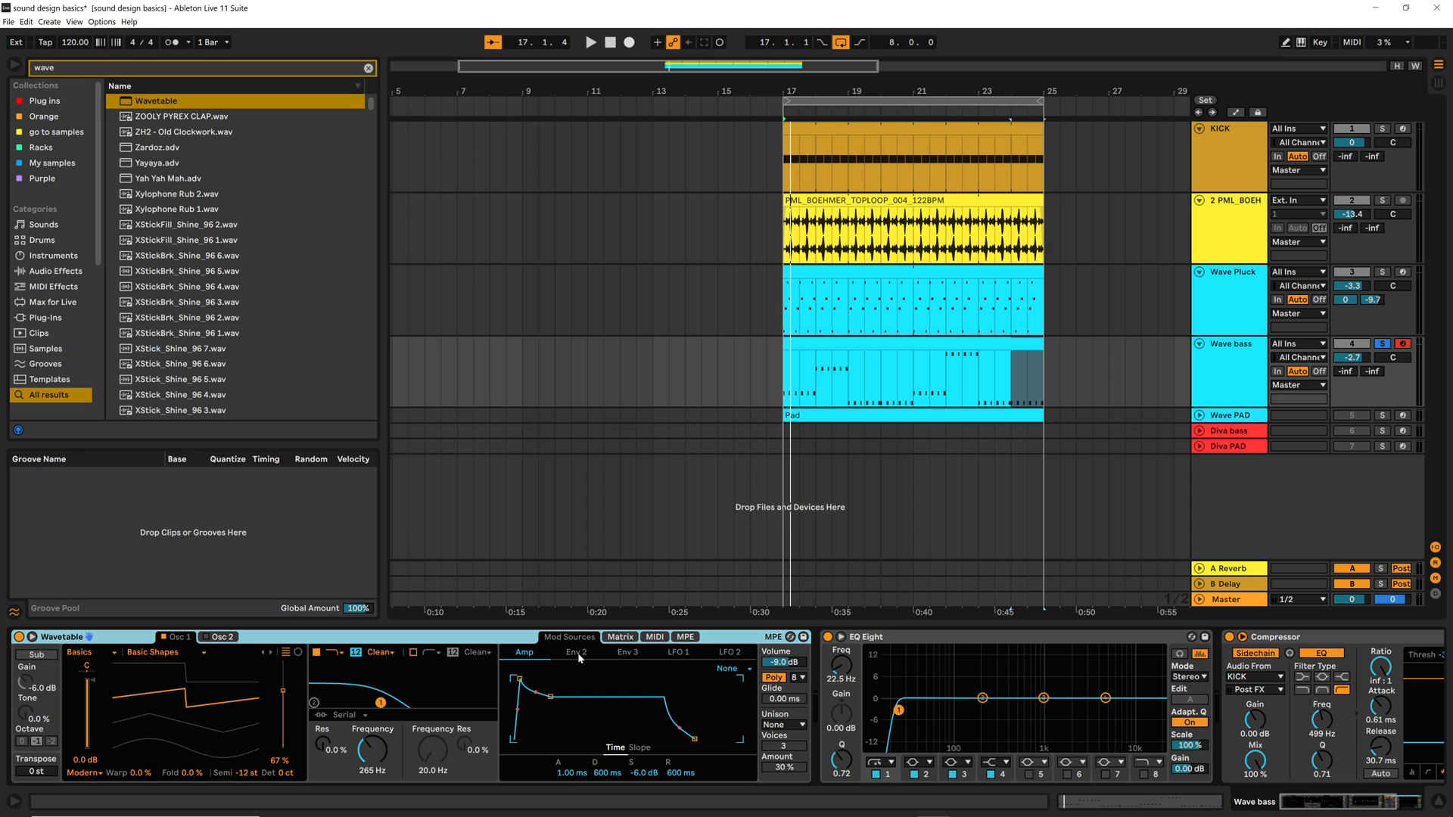
{"action": "left_click", "coordinate": [381, 750]}
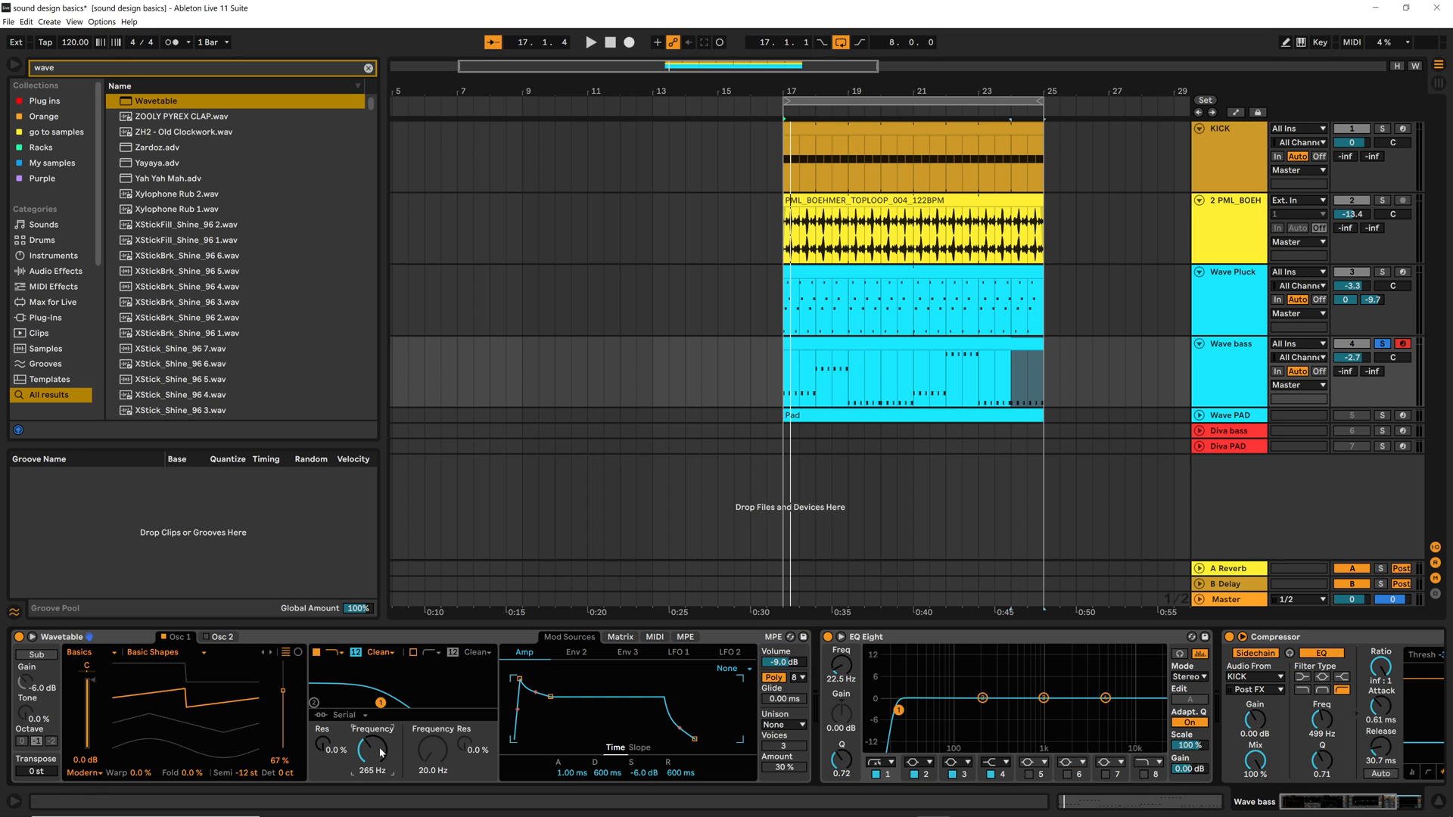
{"action": "left_click", "coordinate": [622, 637]}
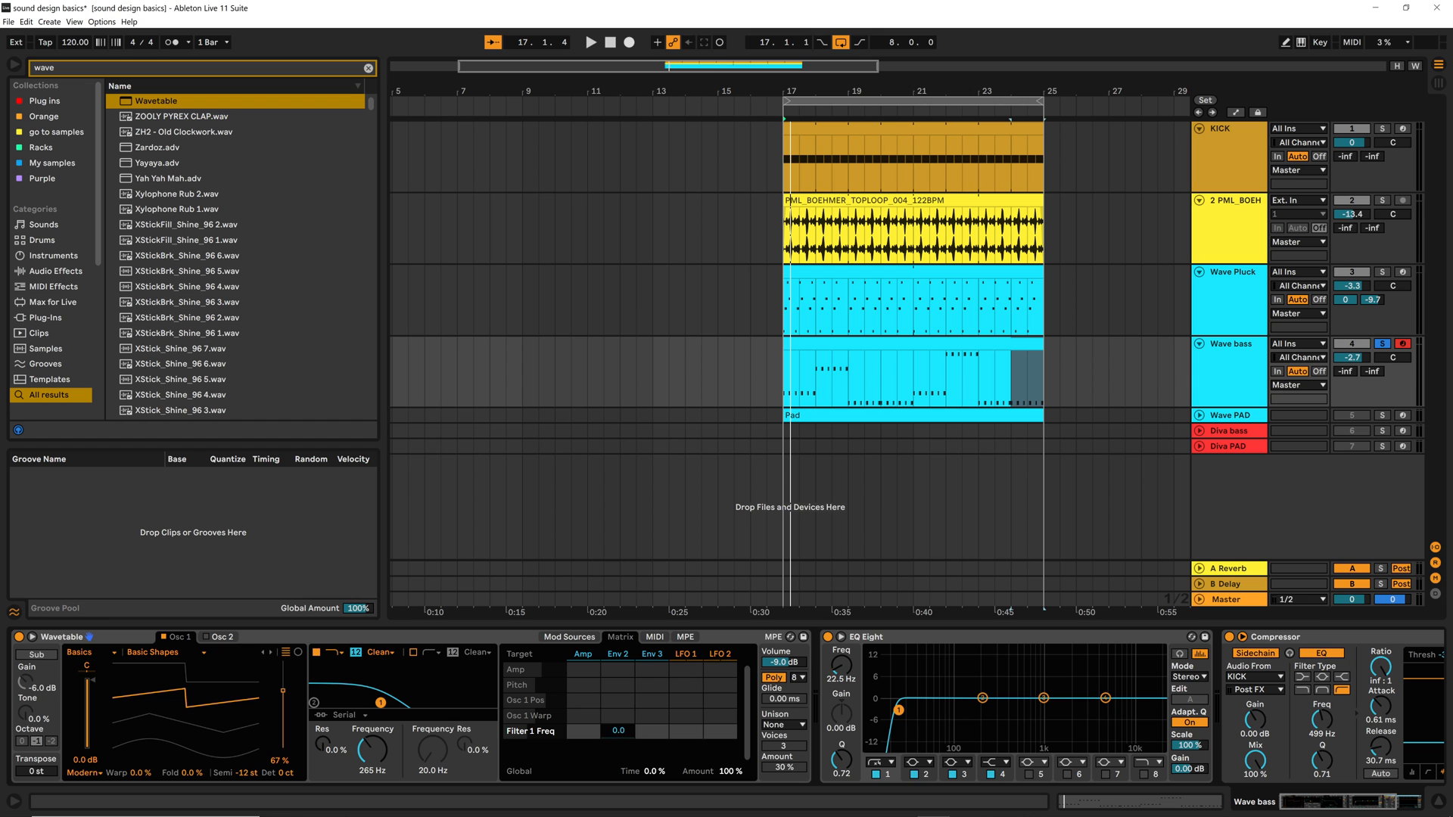
{"action": "key", "text": "space"}
{"action": "left_click_drag", "start_coordinate": [618, 732], "coordinate": [618, 721]}
{"action": "key", "text": "space"}
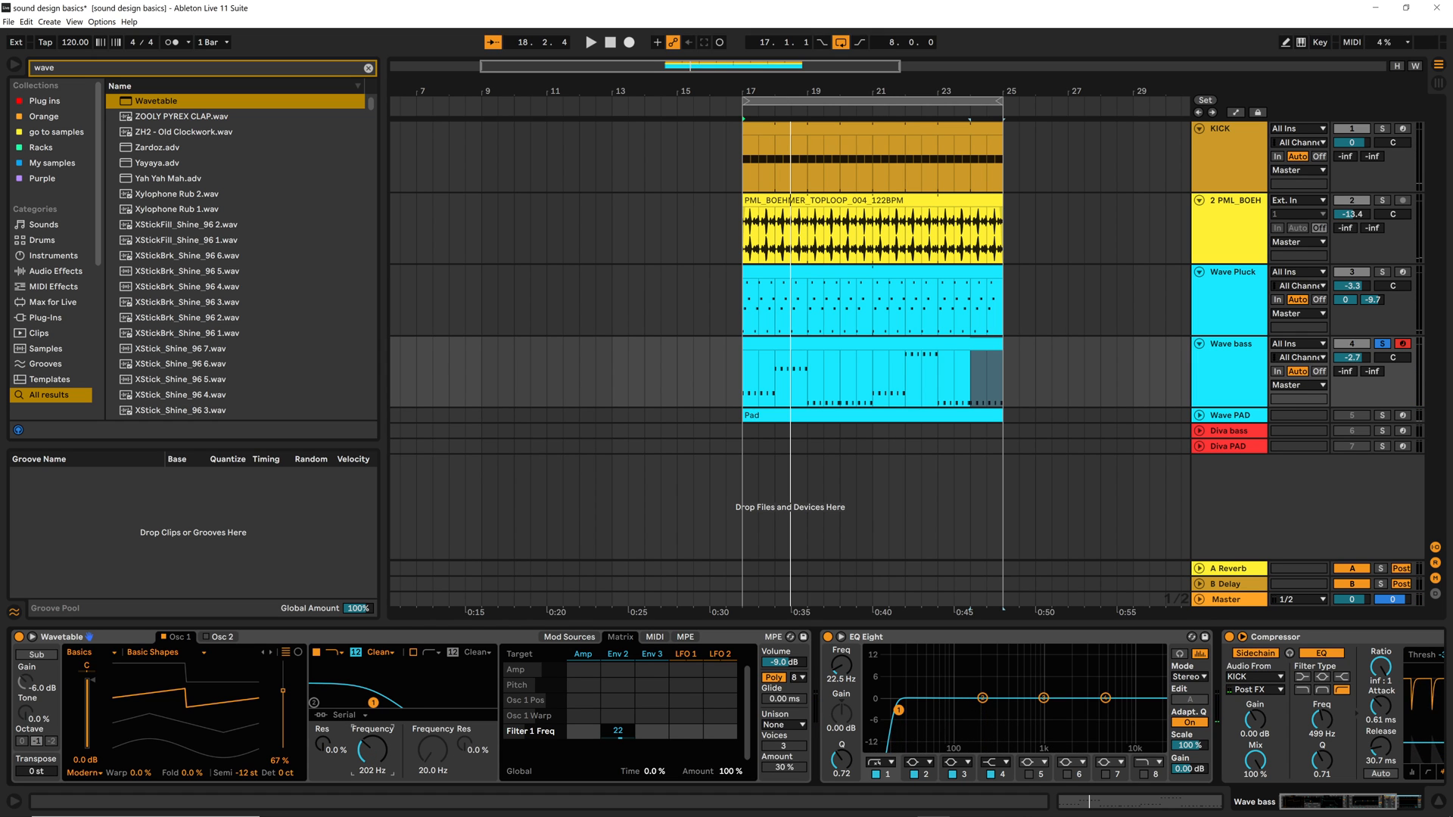
{"action": "key", "text": "space"}
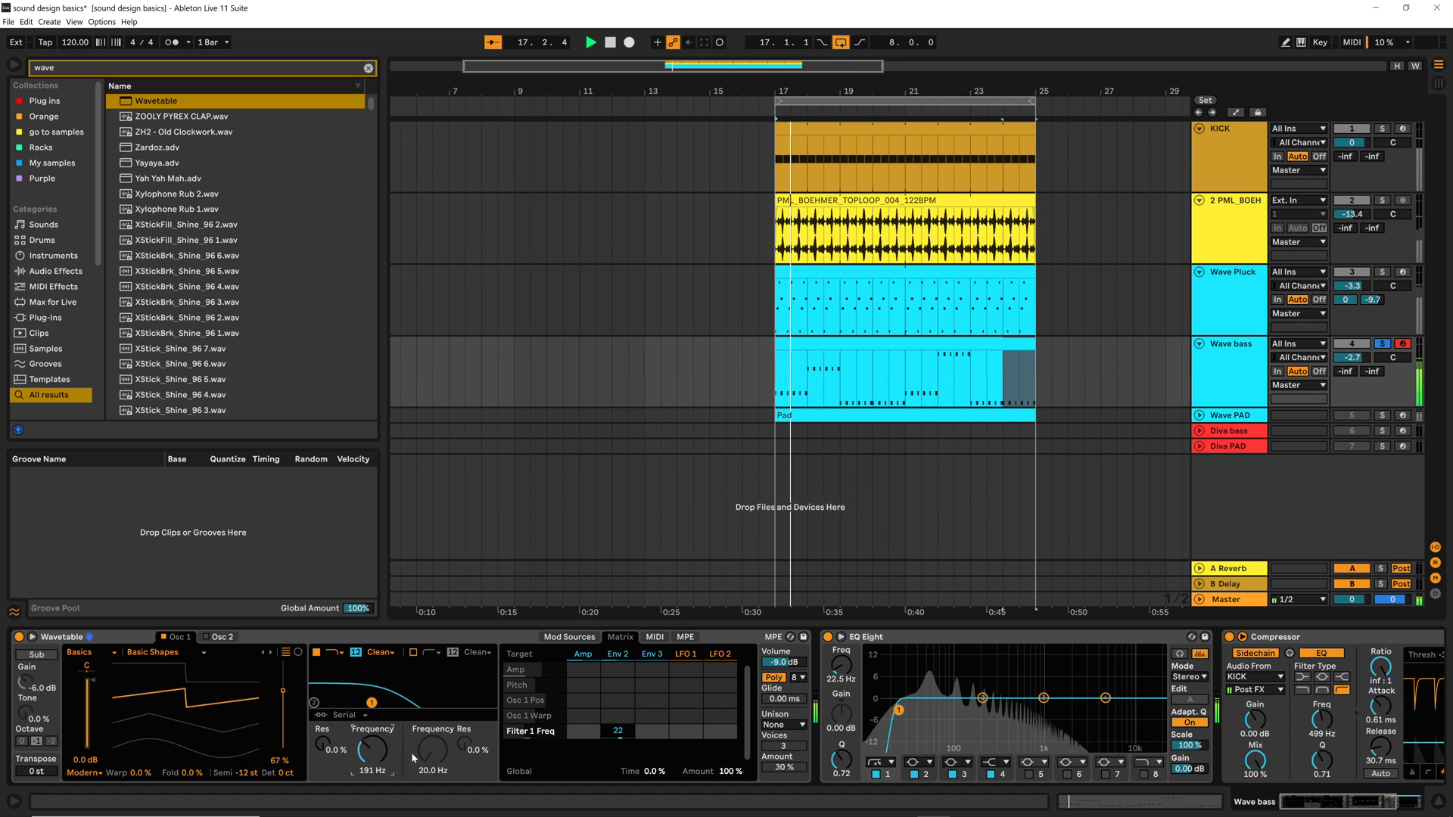
{"action": "key", "text": "space"}
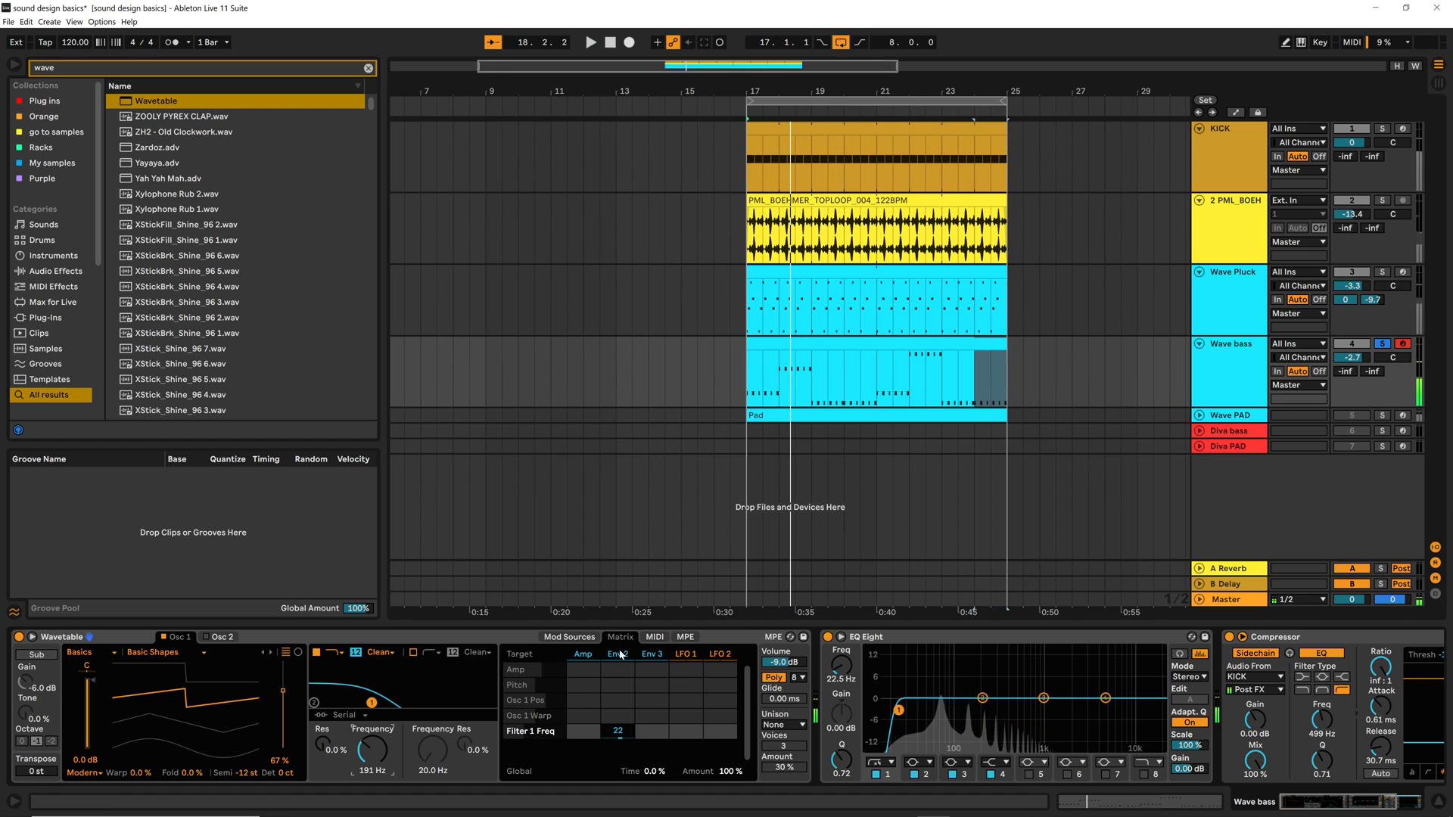
Shape Env 2 with a 111 ms decay, 0.0% sustain and 1.61 s release, and switch Wavetable to Mono
{"action": "left_click", "coordinate": [618, 654]}
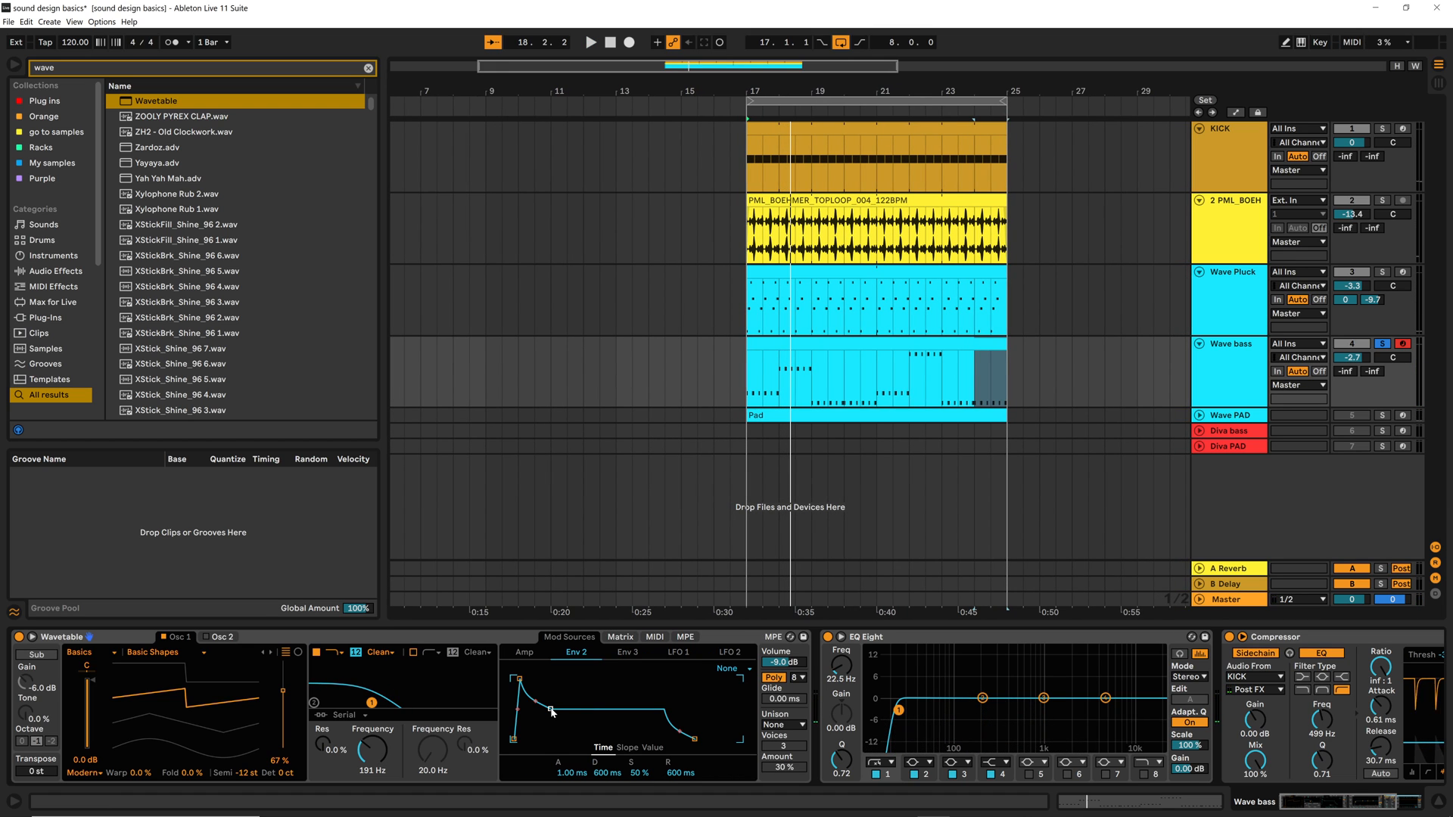
{"action": "key", "text": "space"}
{"action": "left_click_drag", "start_coordinate": [547, 735], "coordinate": [543, 739]}
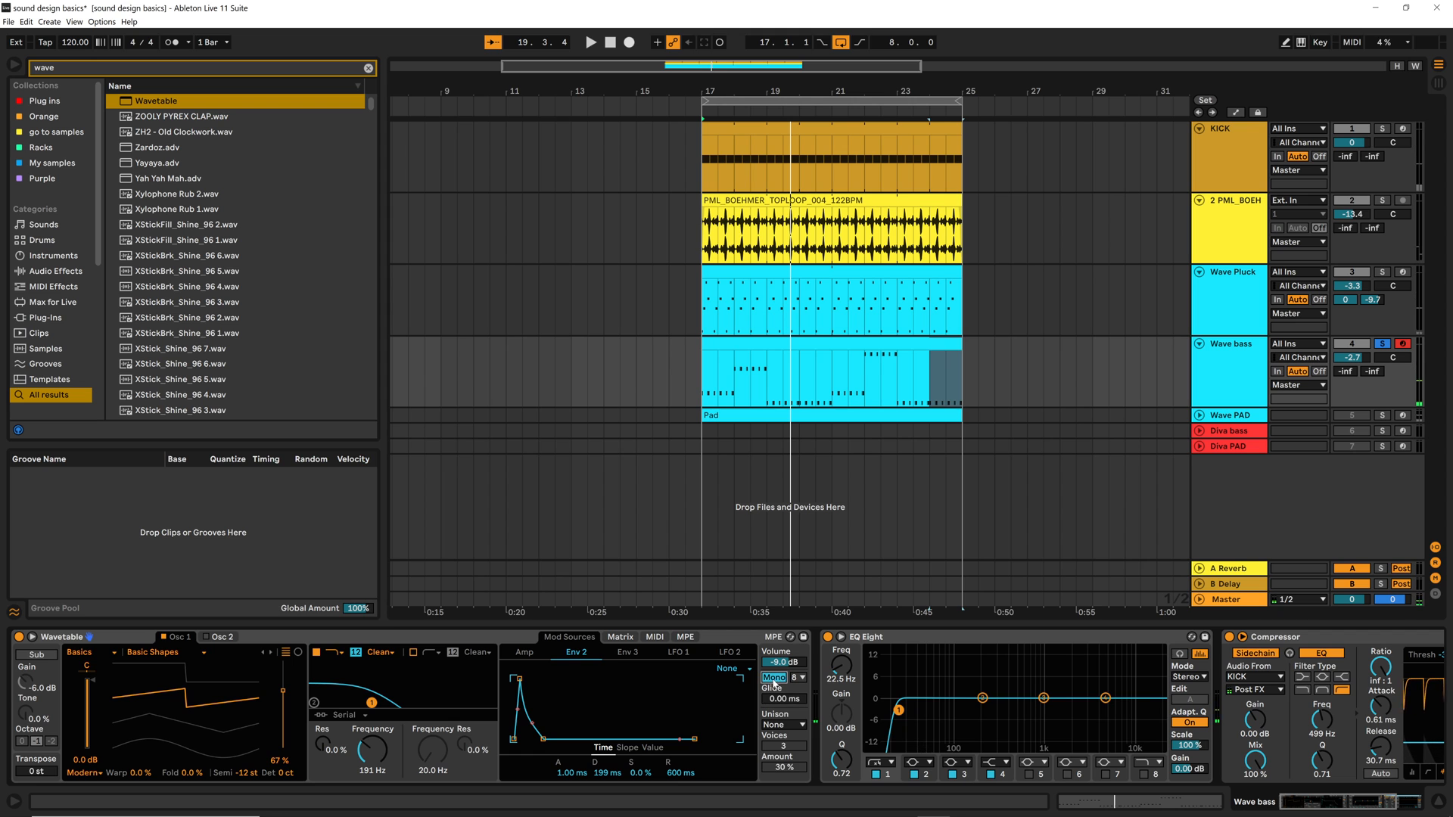
{"action": "key", "text": "space"}
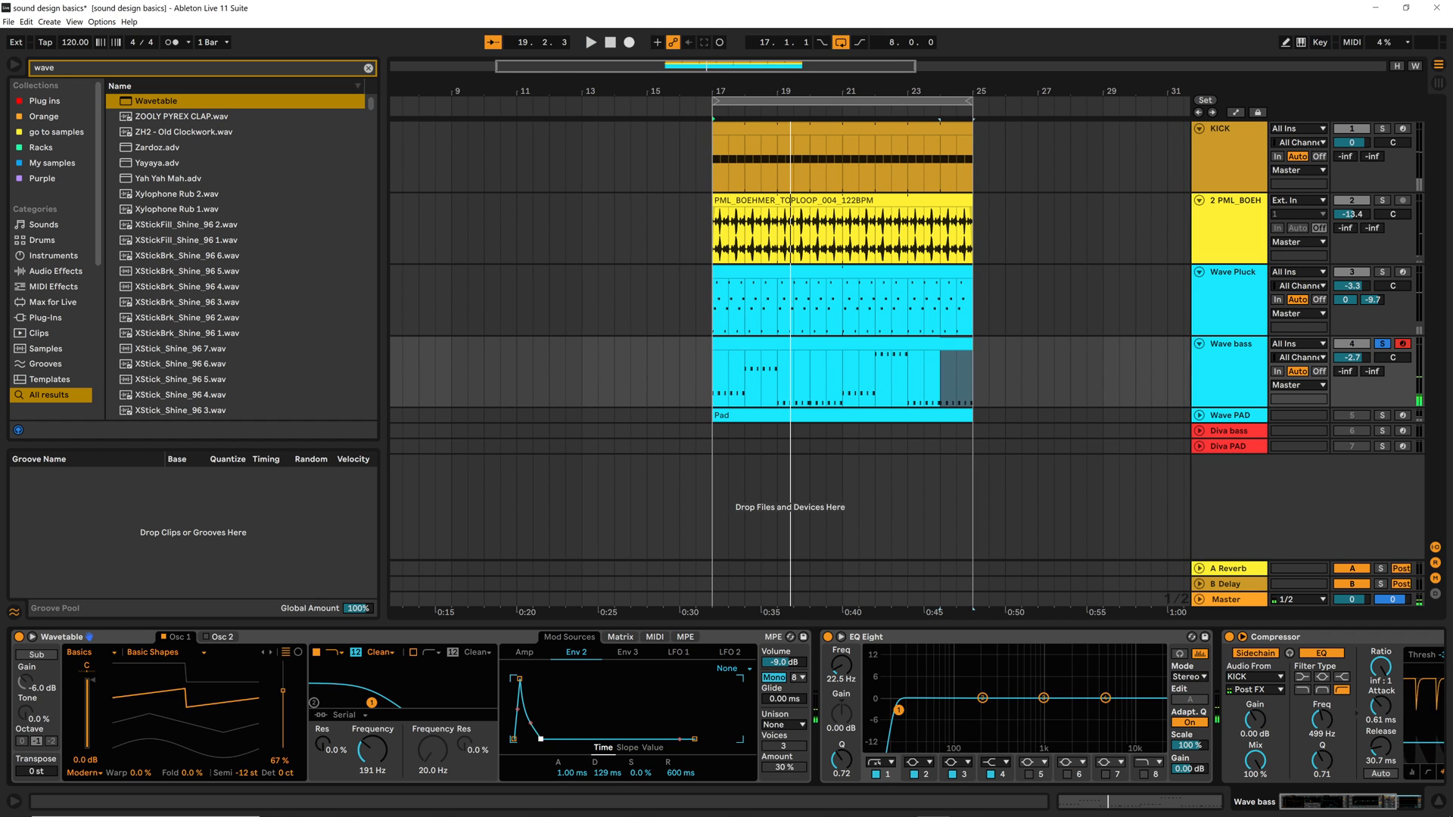
{"action": "key", "text": "space"}
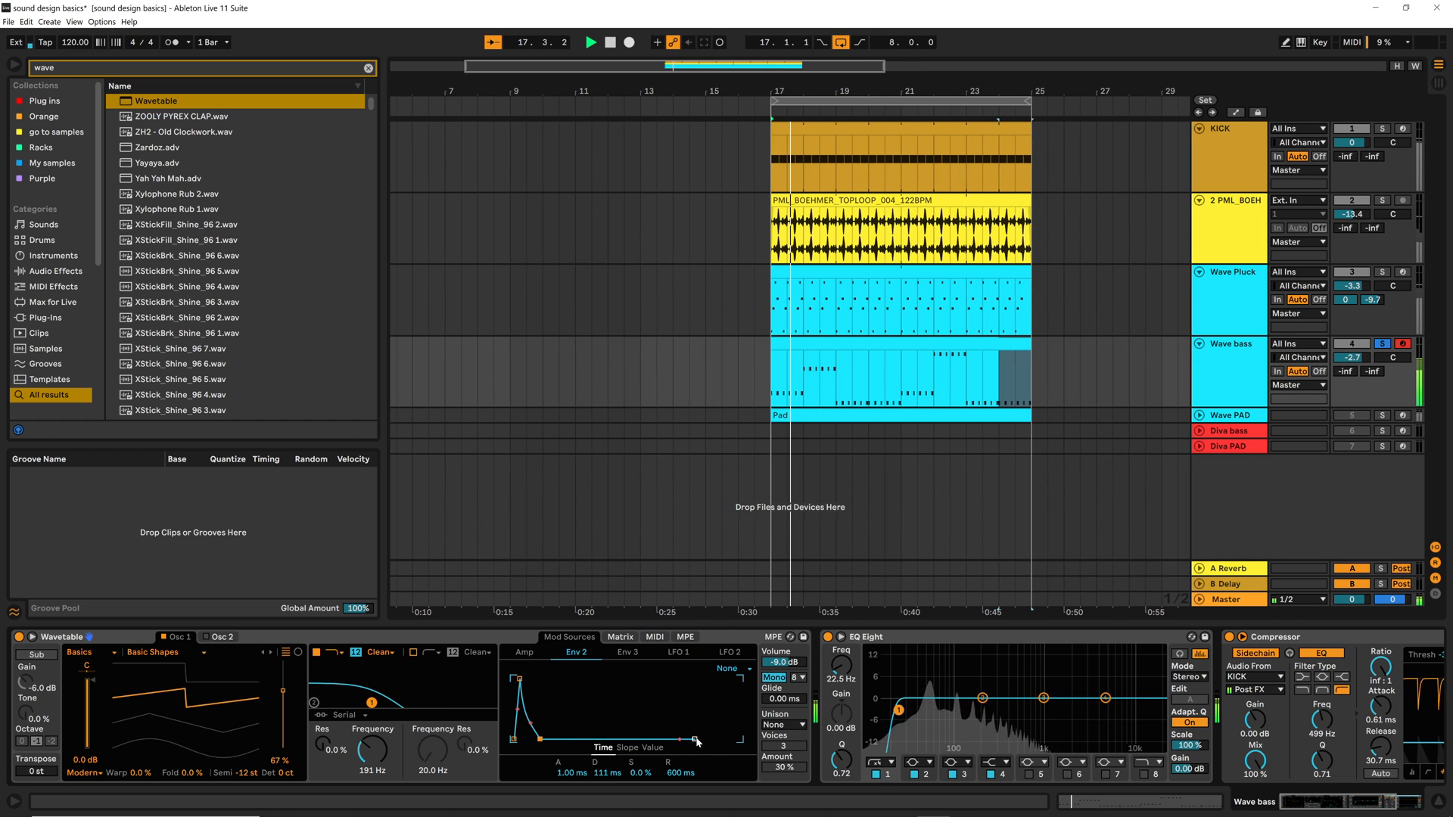
{"action": "key", "text": "space"}
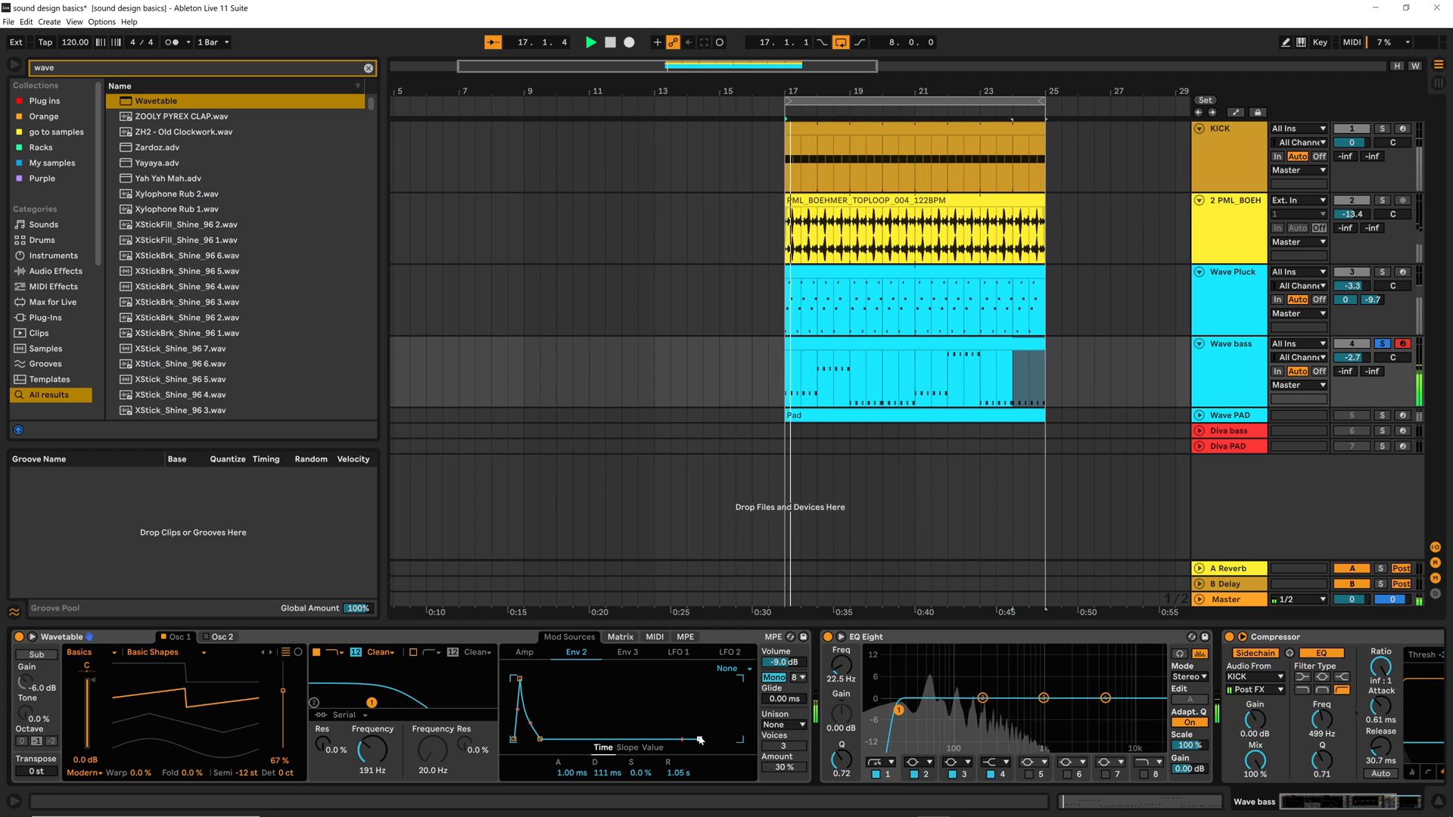
{"action": "left_click_drag", "start_coordinate": [699, 740], "coordinate": [704, 738]}
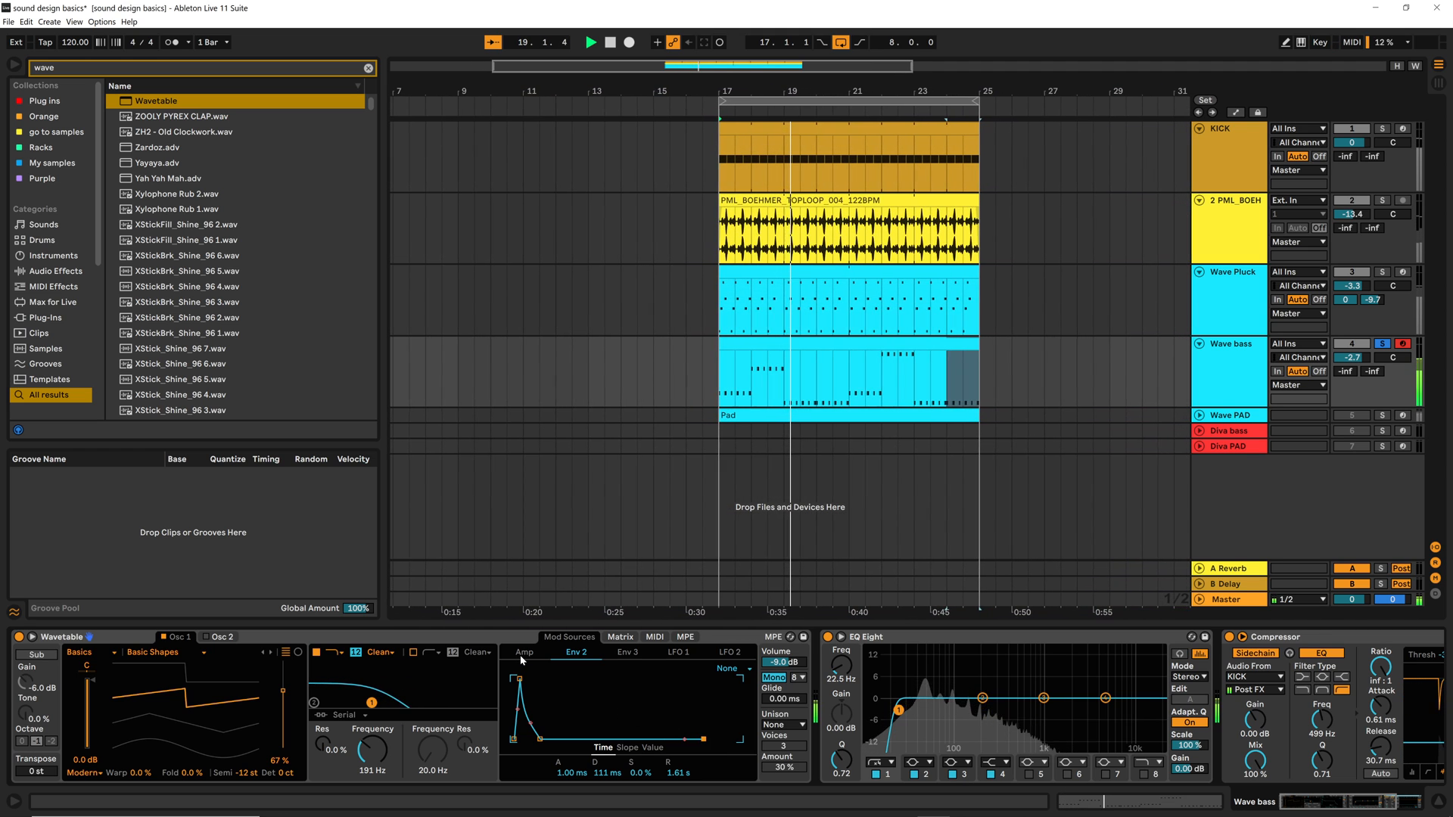
Set the Amp envelope's release to 790 ms and try a 259 ms decay with -16 dB sustain during playback
{"action": "left_click", "coordinate": [525, 652]}
{"action": "key", "text": "space"}
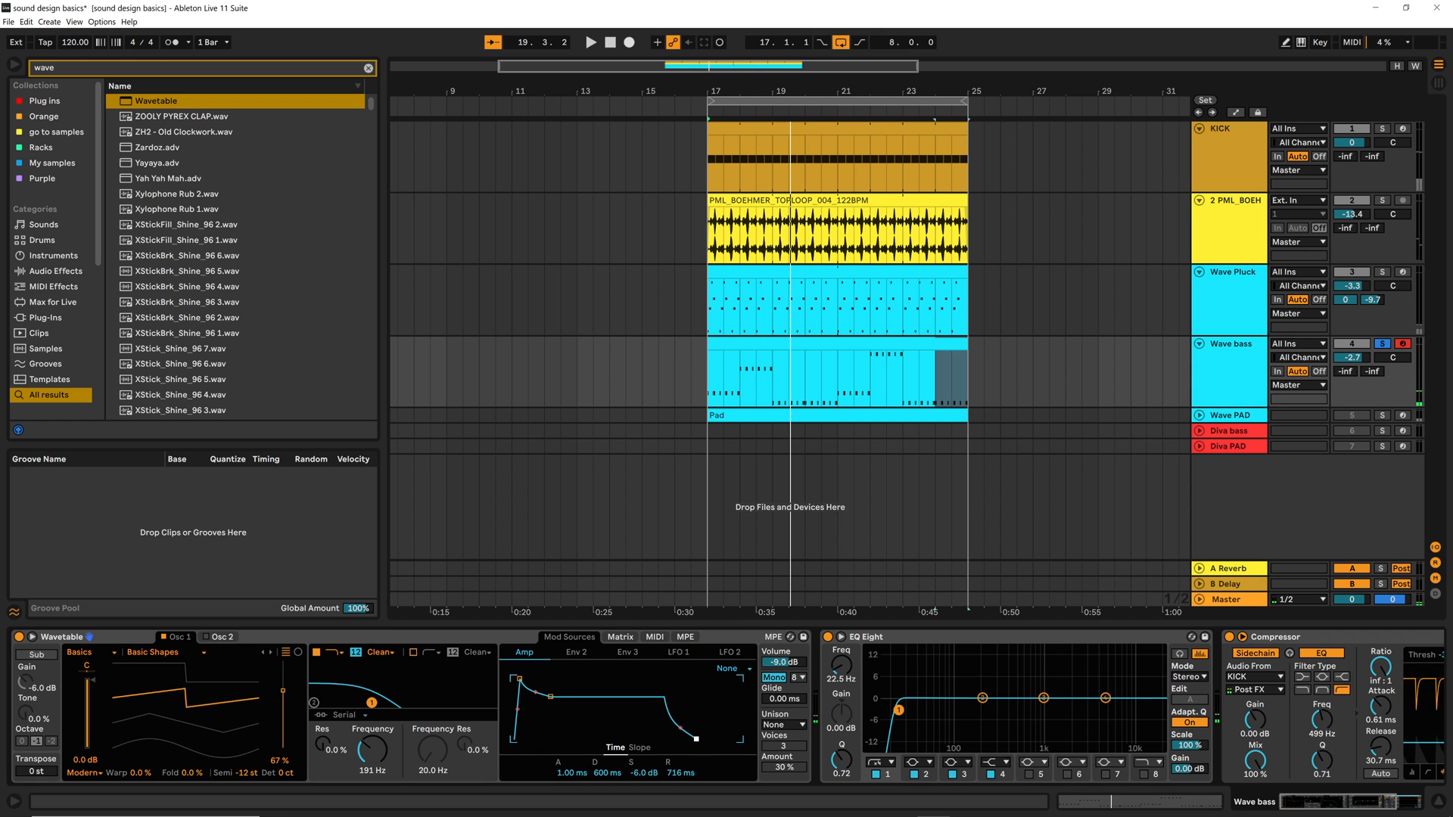
{"action": "key", "text": "space"}
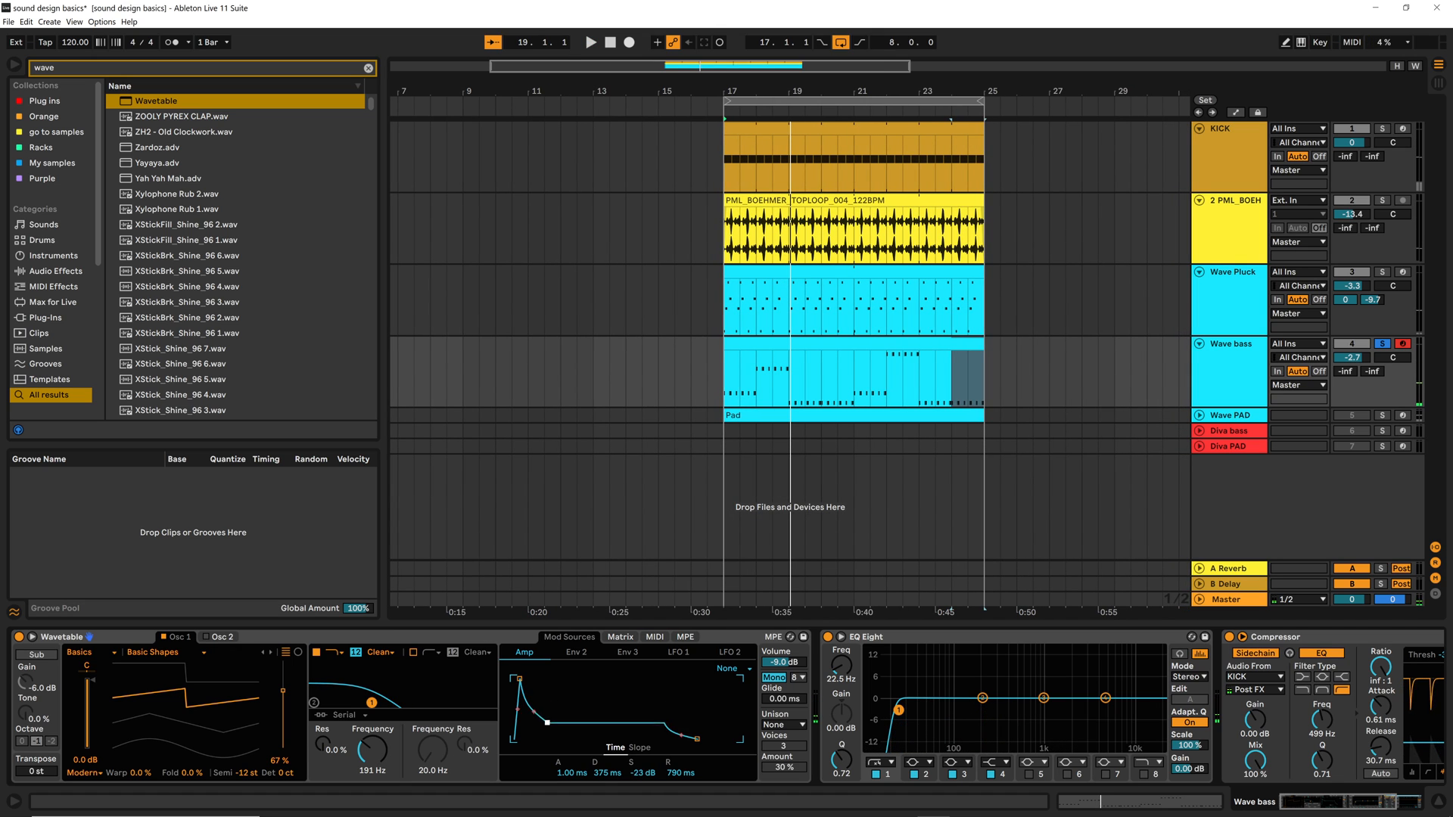
{"action": "key", "text": "space"}
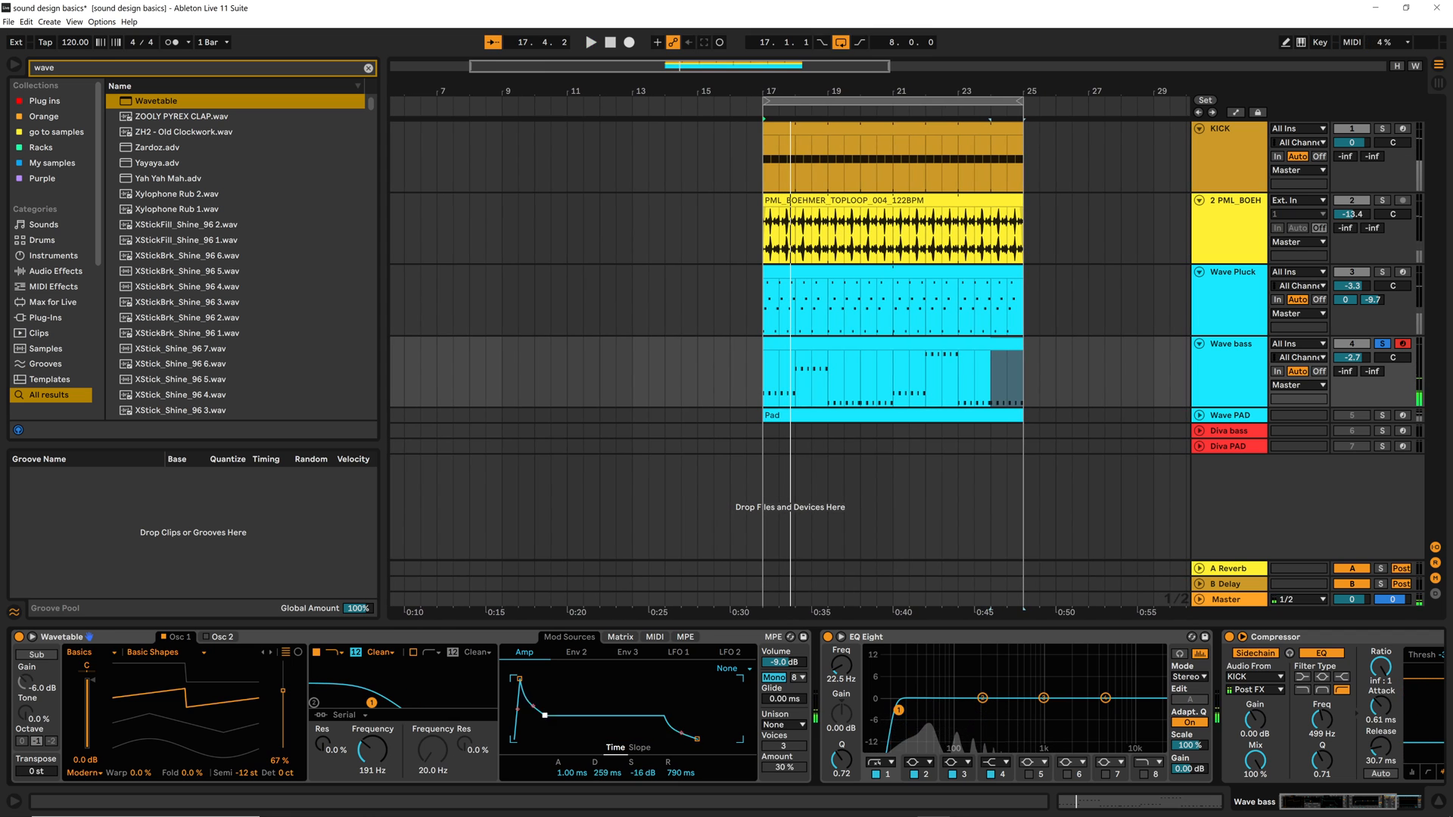
Raise the Amp envelope's sustain to -0.2 dB, set its decay to 716 ms and audition the bass
{"action": "left_click_drag", "start_coordinate": [545, 714], "coordinate": [548, 679]}
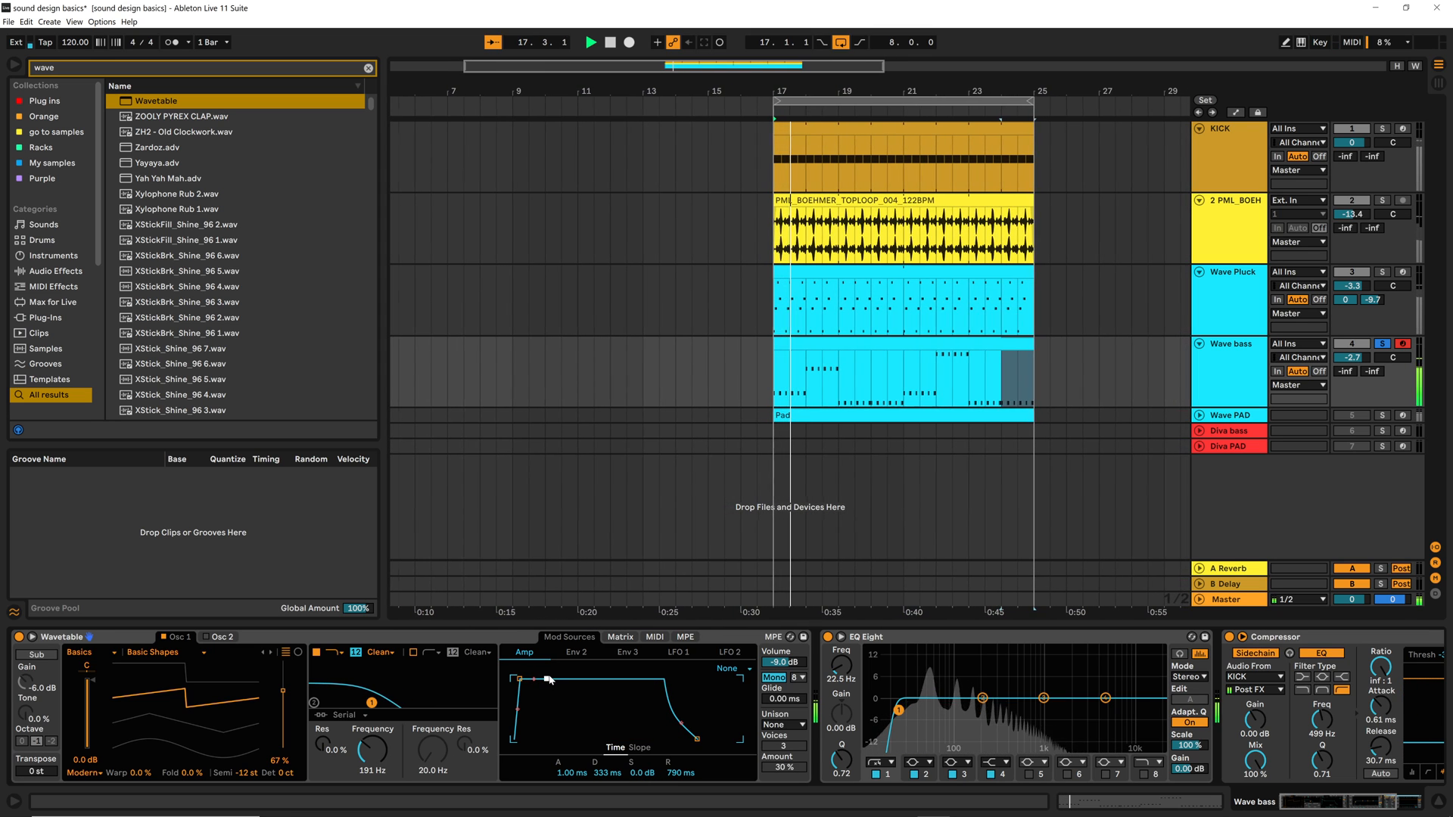
{"action": "left_click_drag", "start_coordinate": [548, 678], "coordinate": [552, 680]}
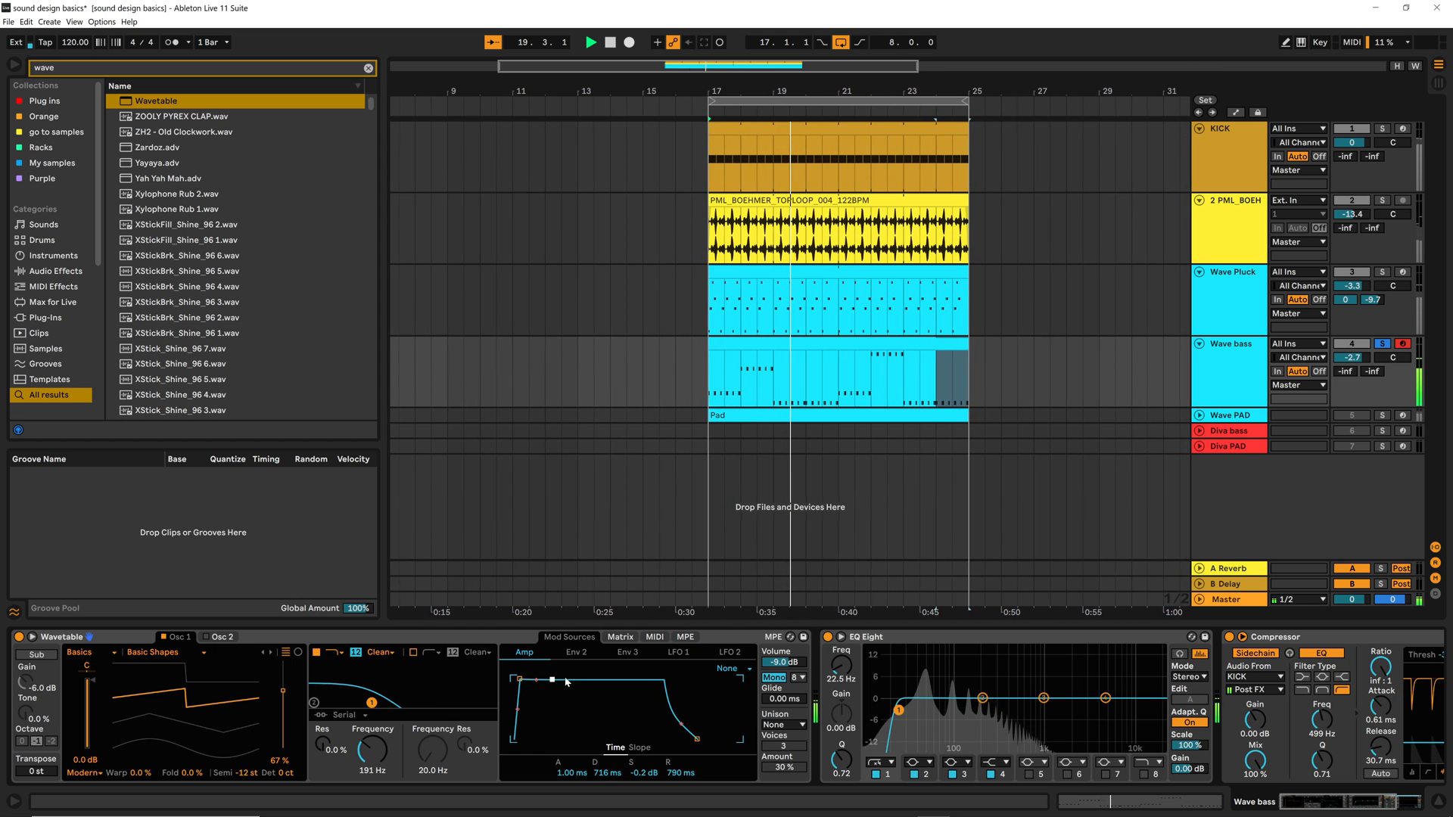
{"action": "key", "text": "space"}
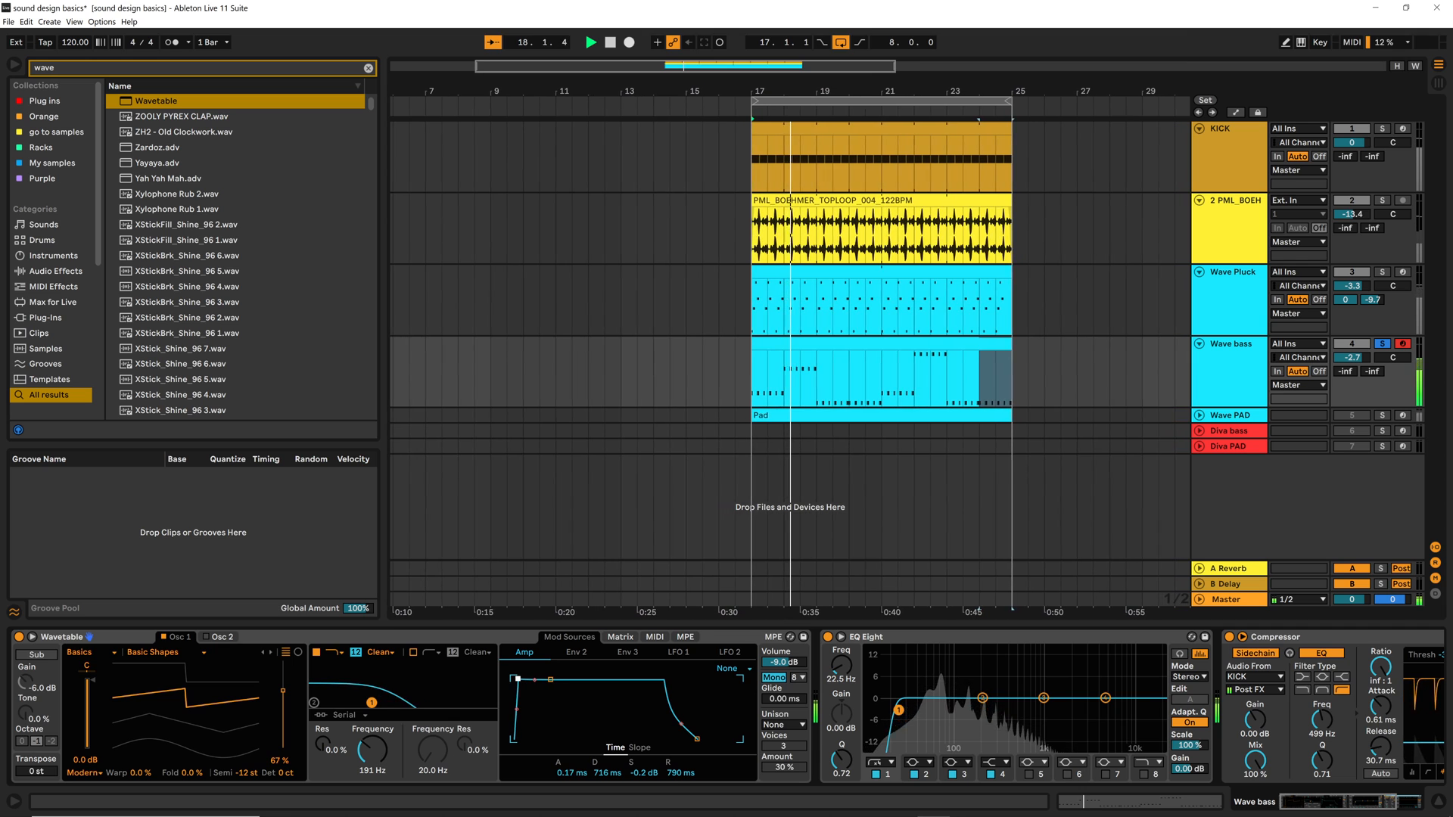
Lengthen the Amp envelope's attack to 7.97 ms and audition the bass with the loop
{"action": "left_click_drag", "start_coordinate": [522, 681], "coordinate": [513, 679]}
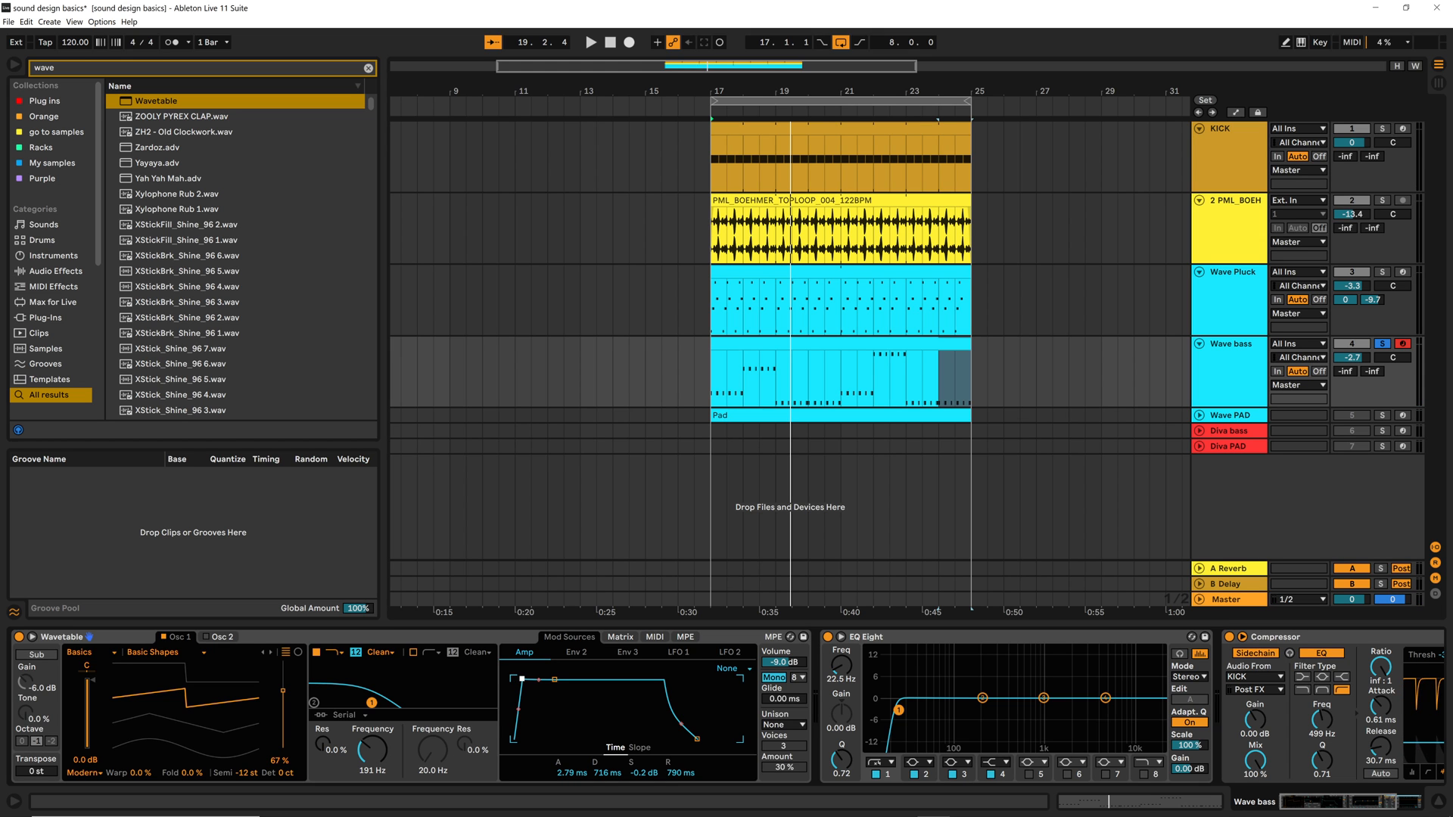
{"action": "left_click_drag", "start_coordinate": [522, 680], "coordinate": [525, 679]}
{"action": "key", "text": "space"}
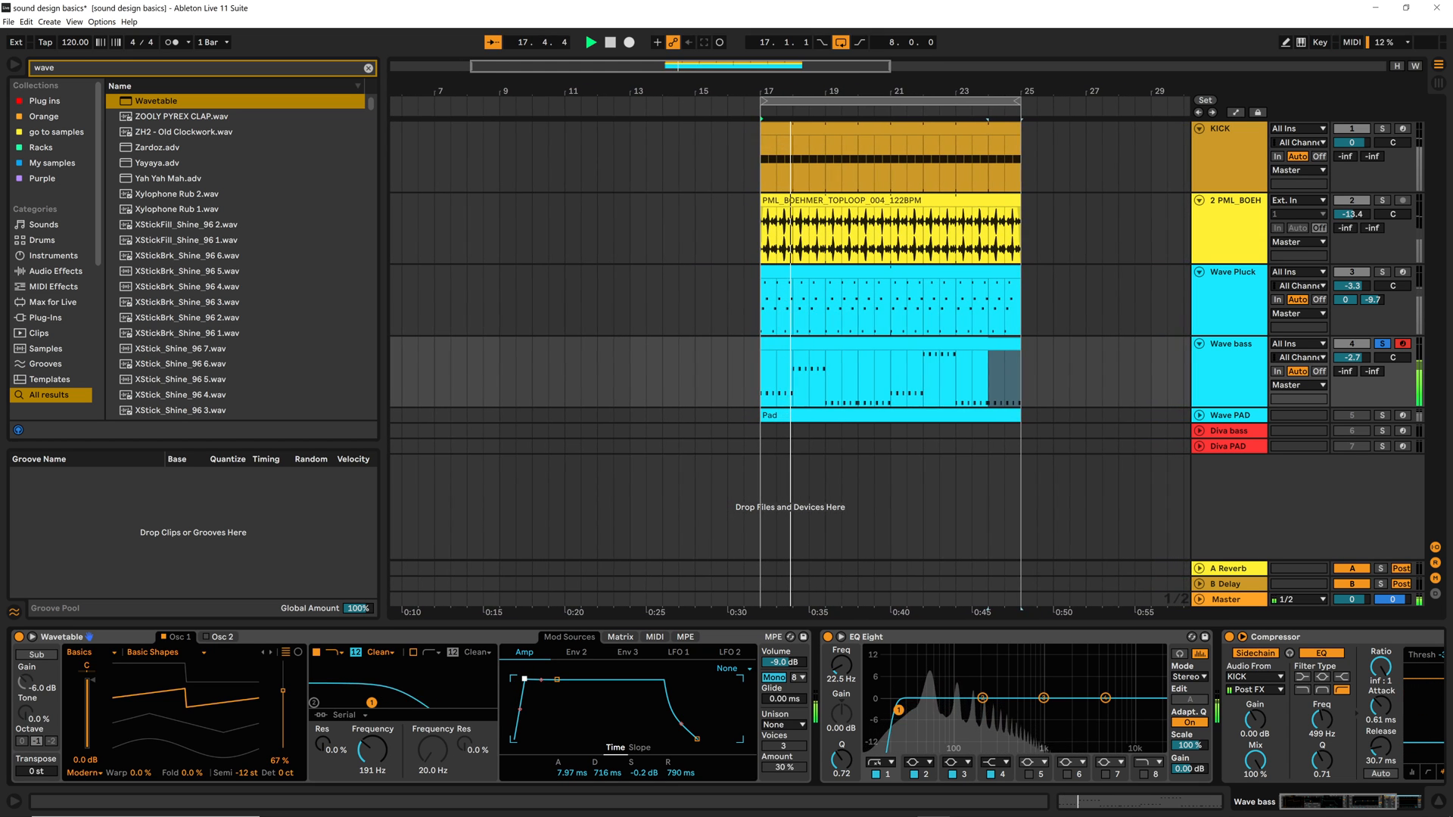
Lengthen Env 2's attack to 1.14 ms while listening to the loop, and stop playback
{"action": "left_click", "coordinate": [575, 652]}
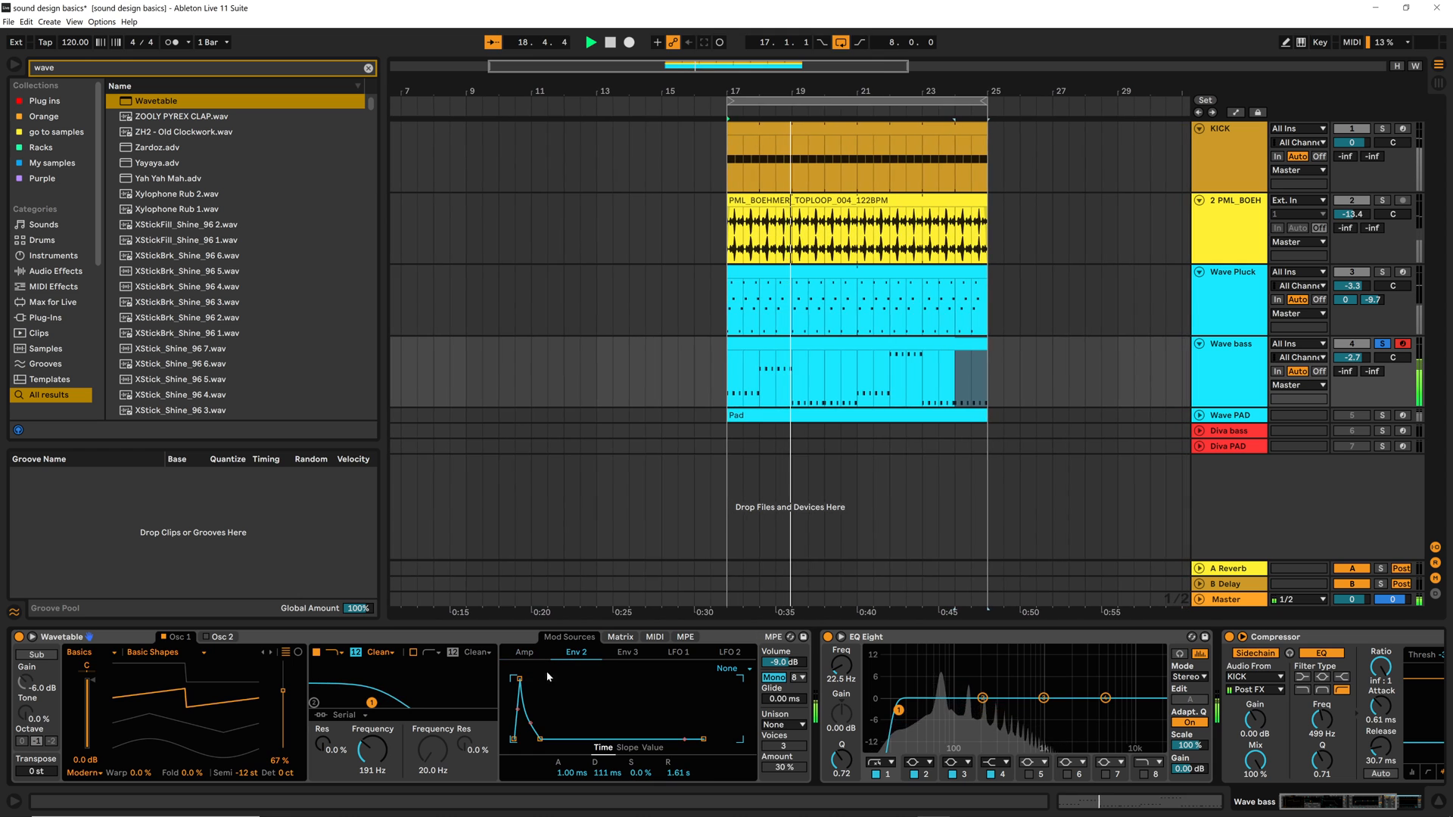
{"action": "left_click_drag", "start_coordinate": [520, 679], "coordinate": [522, 679]}
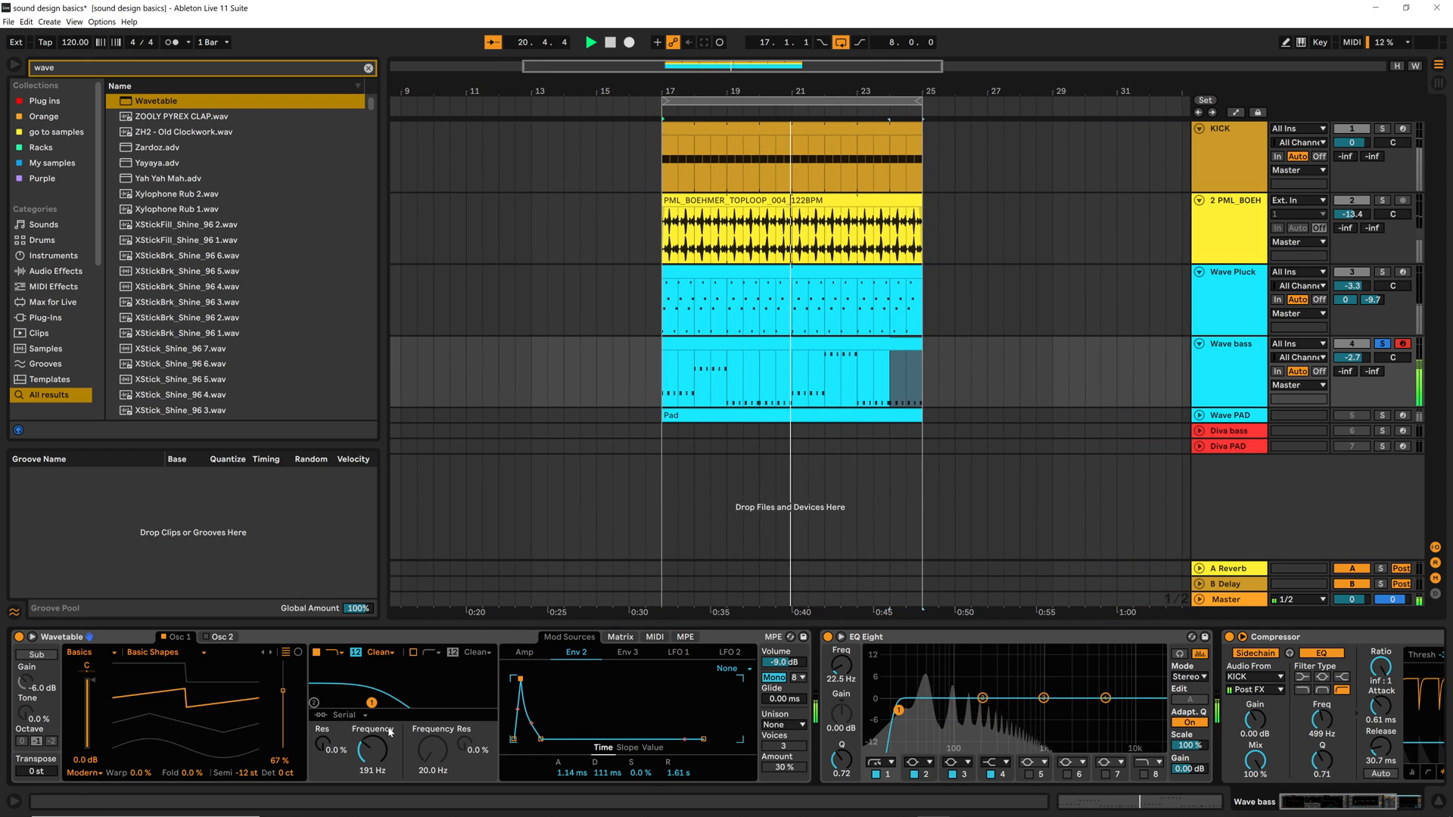
{"action": "key", "text": "space"}
Switch Filter 1 to the OSR circuit with 3.75 dB of drive and modulate that drive from Env 2 by 14
{"action": "left_click", "coordinate": [623, 638]}
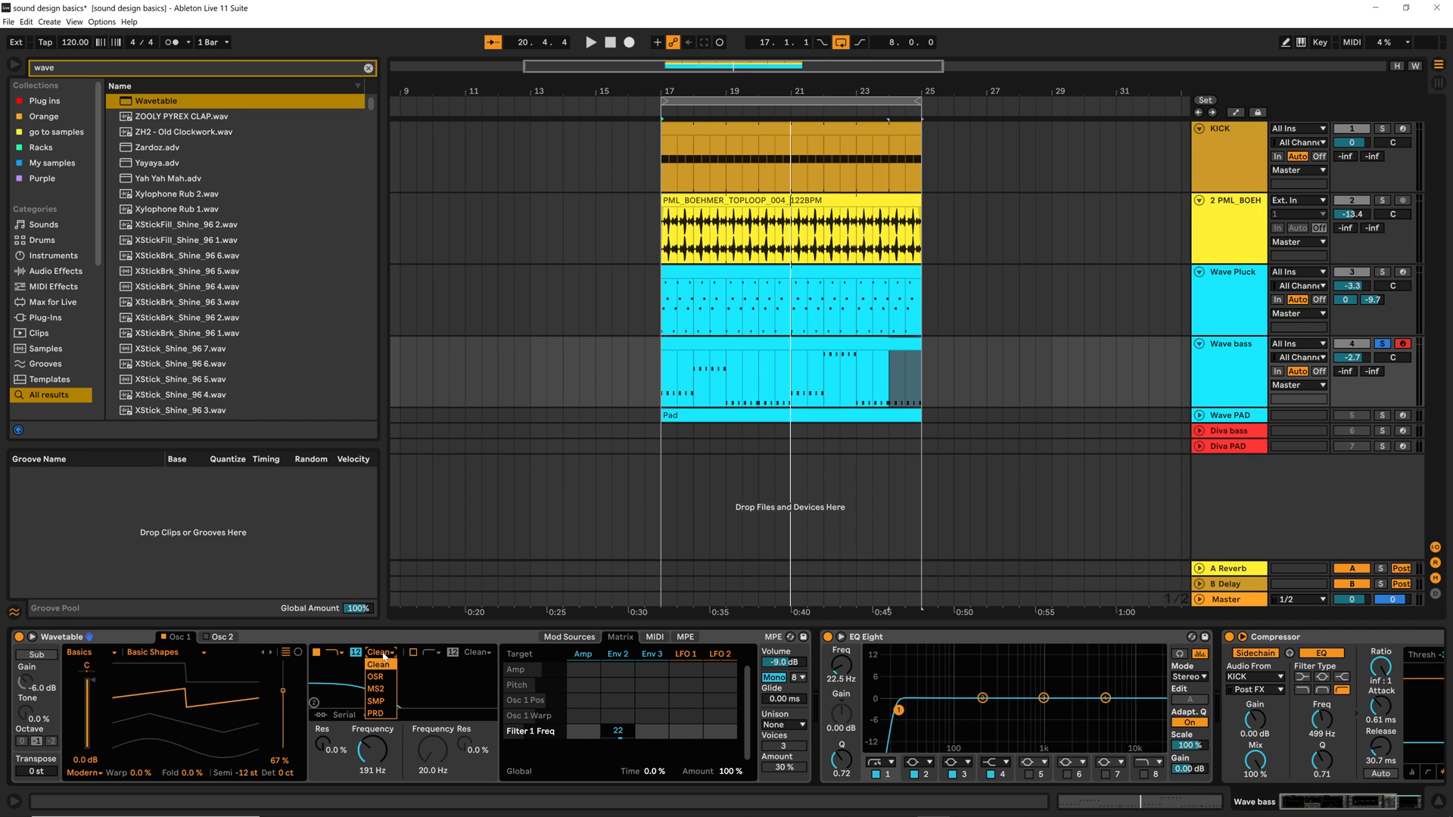
{"action": "left_click", "coordinate": [377, 677]}
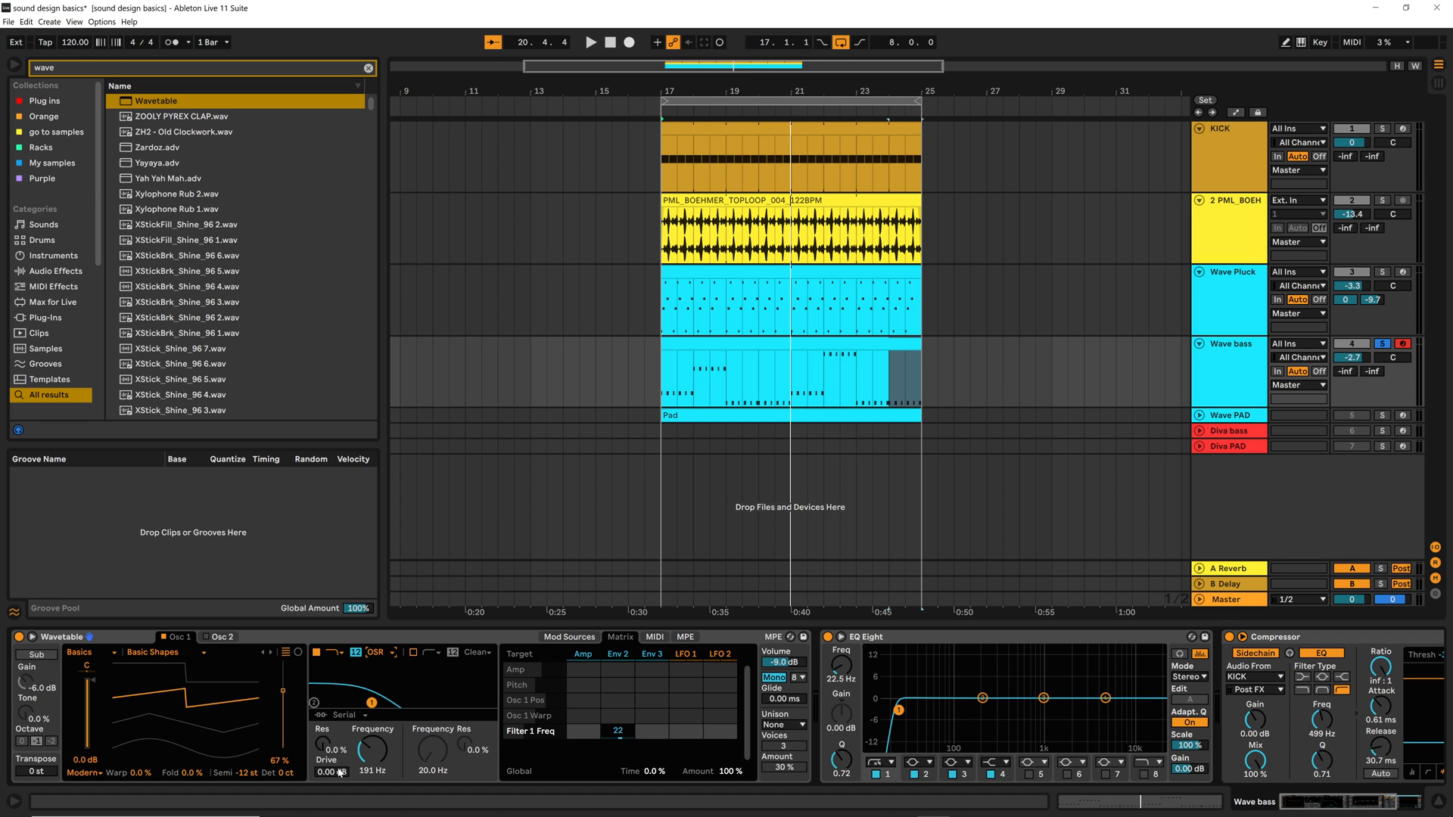
{"action": "left_click_drag", "start_coordinate": [328, 772], "coordinate": [328, 749]}
{"action": "key", "text": "space"}
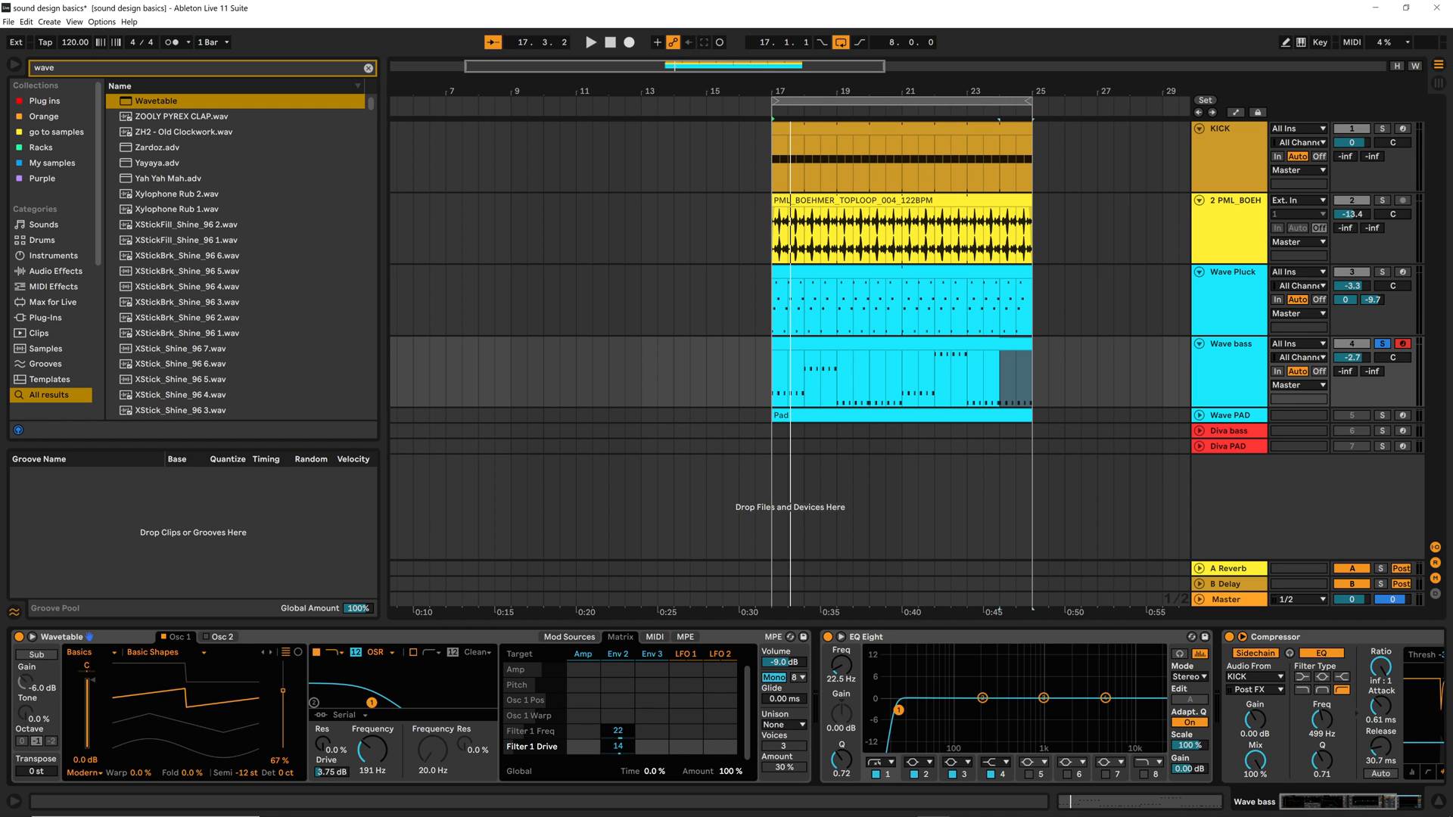
Raise Env 2's modulation of Filter 1 Drive to 41, switch Filter 1's slope to 24 dB and audition the bass
{"action": "key", "text": "space"}
{"action": "left_click_drag", "start_coordinate": [619, 747], "coordinate": [618, 727]}
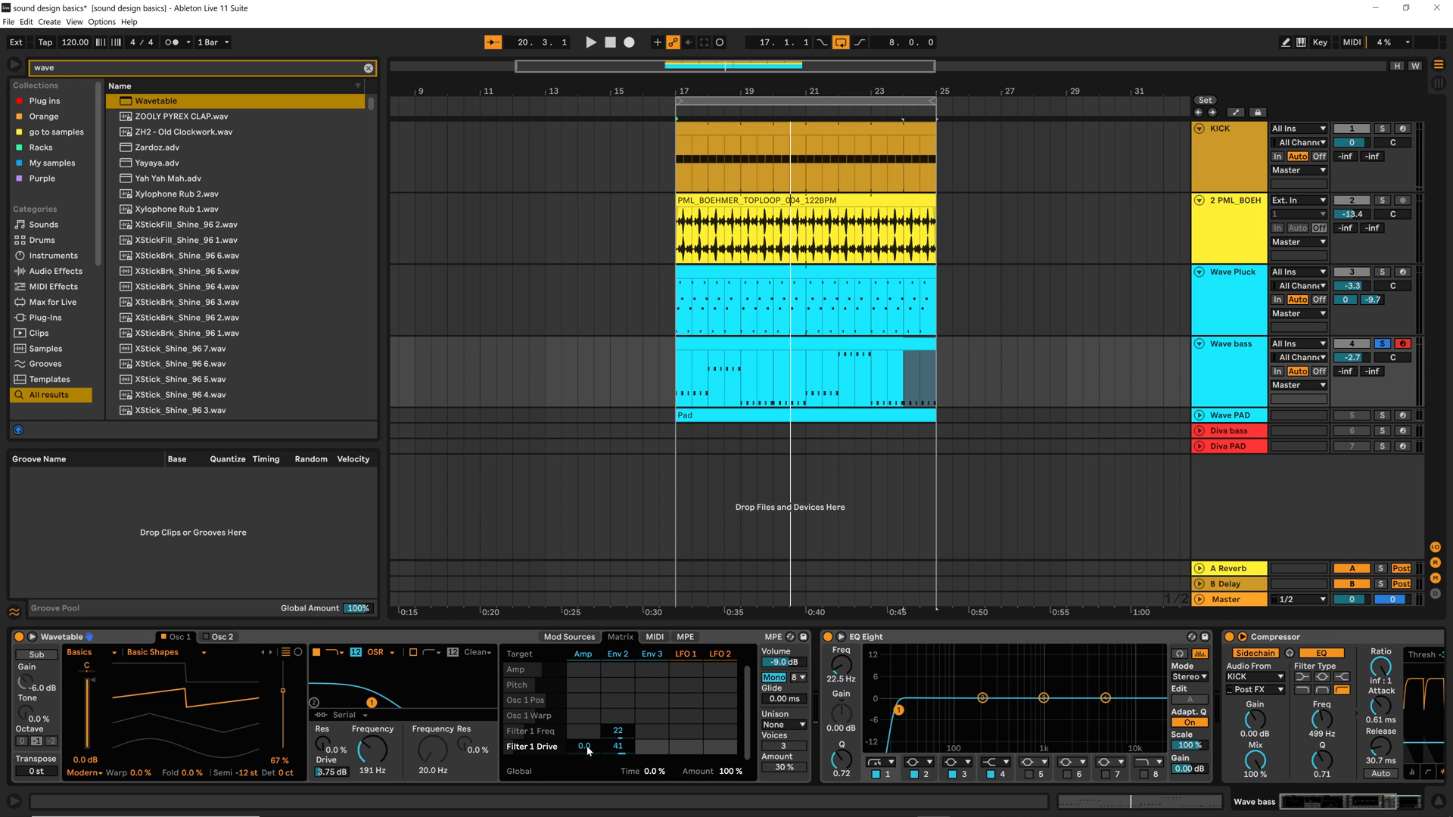
{"action": "key", "text": "space"}
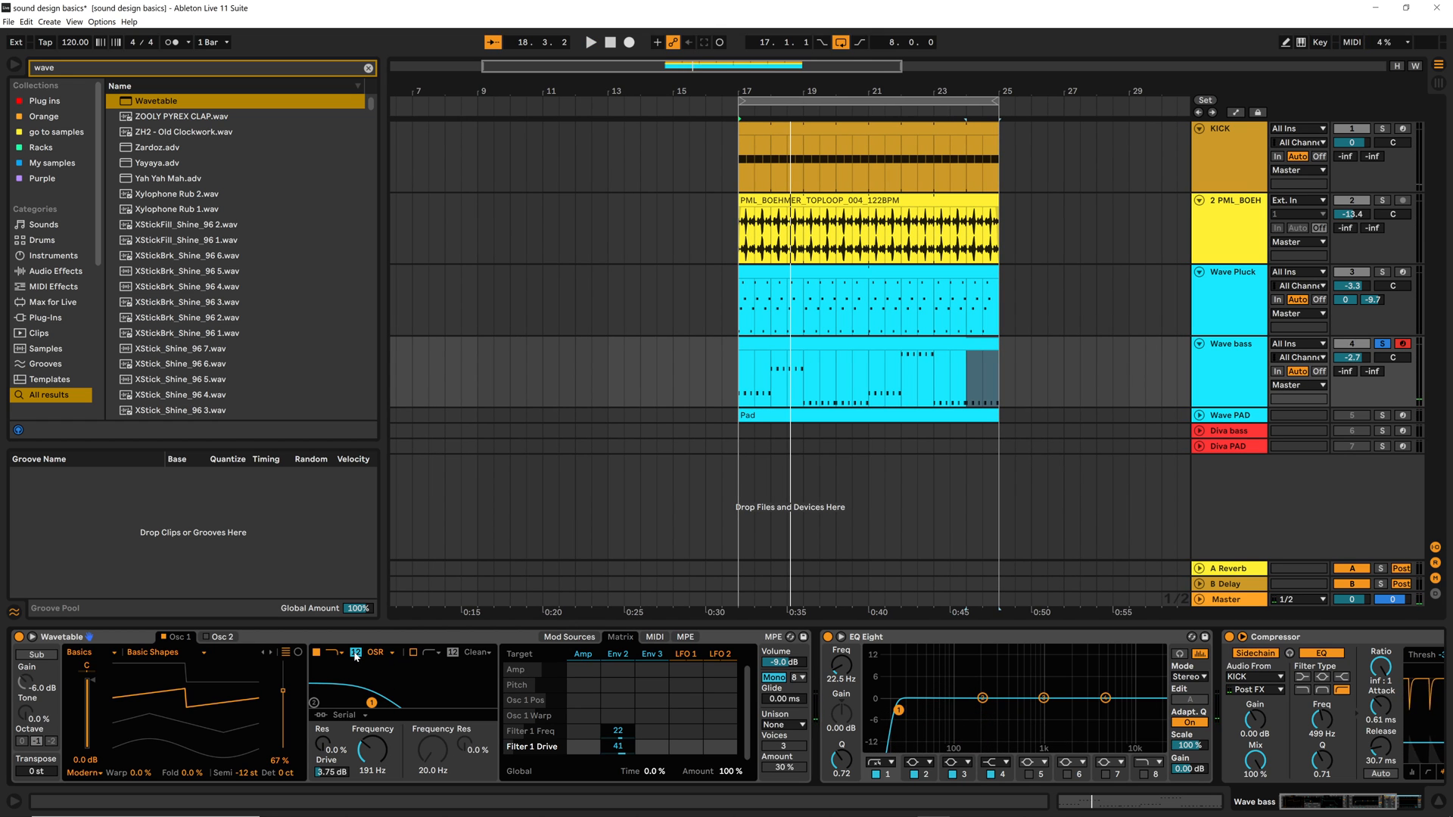
{"action": "key", "text": "space"}
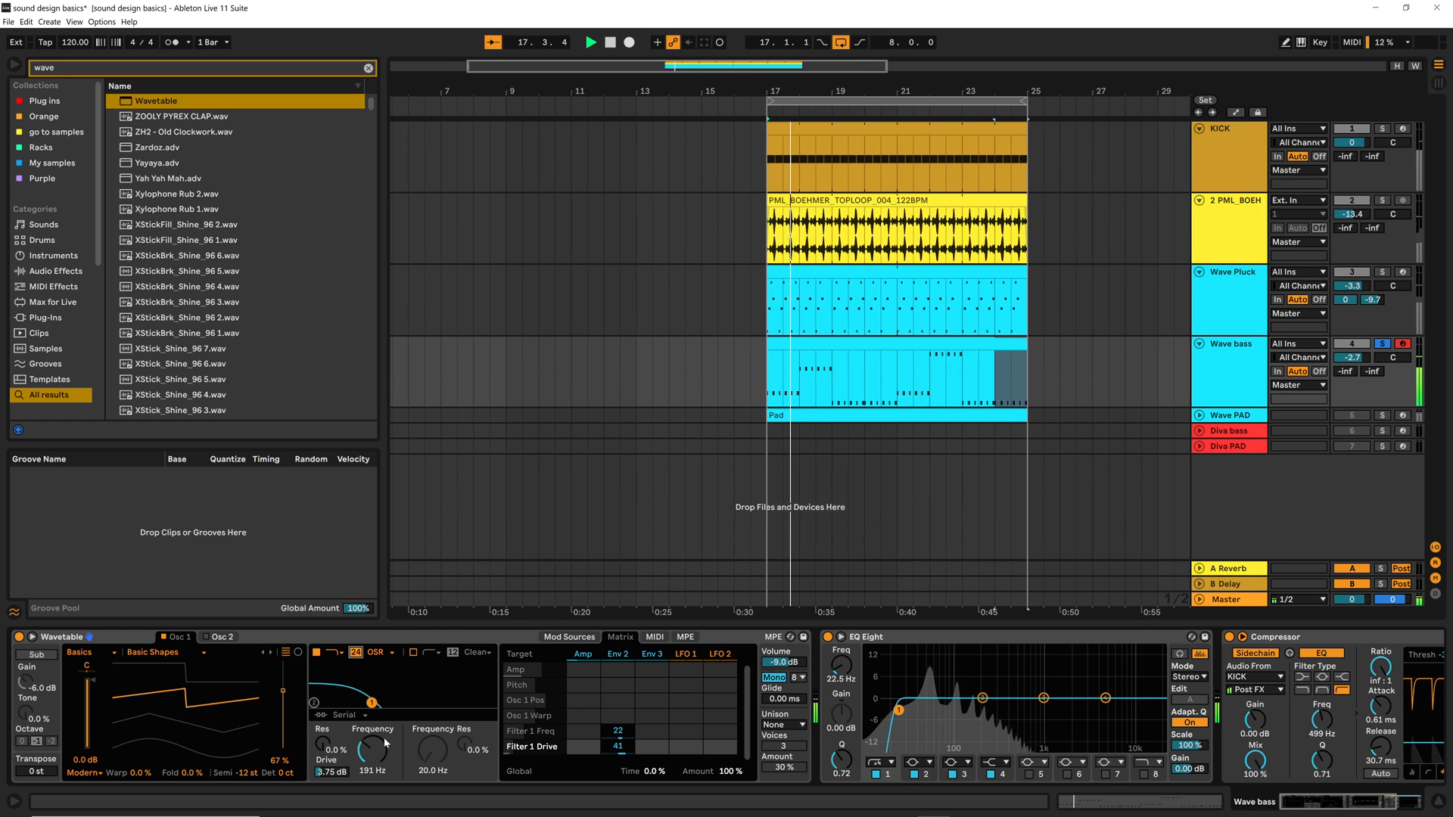
{"action": "key", "text": "space"}
Raise Env 2's modulation of Filter 1 Freq to 34 and audition the bass
{"action": "left_click", "coordinate": [616, 732]}
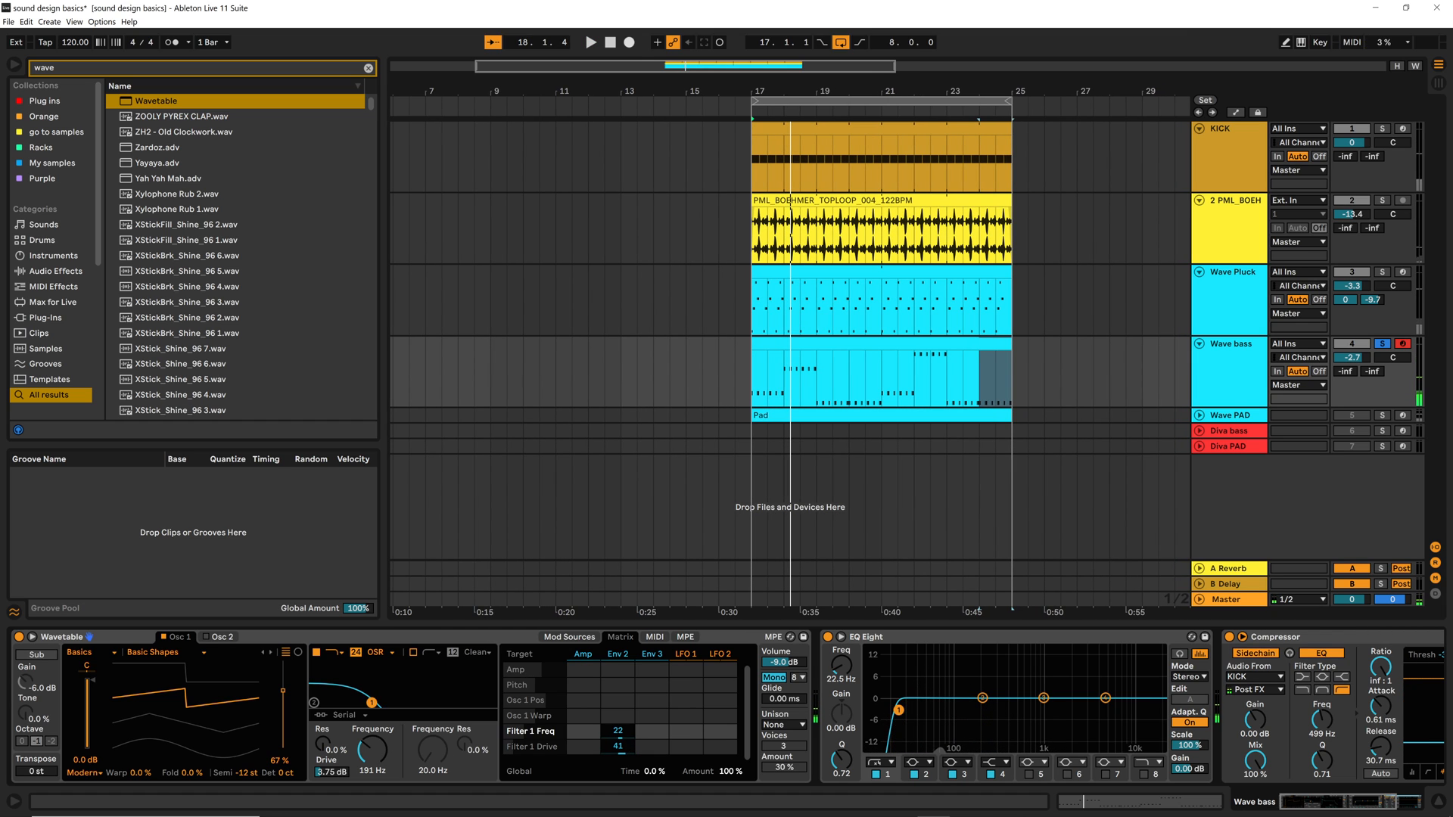
{"action": "key", "text": "space"}
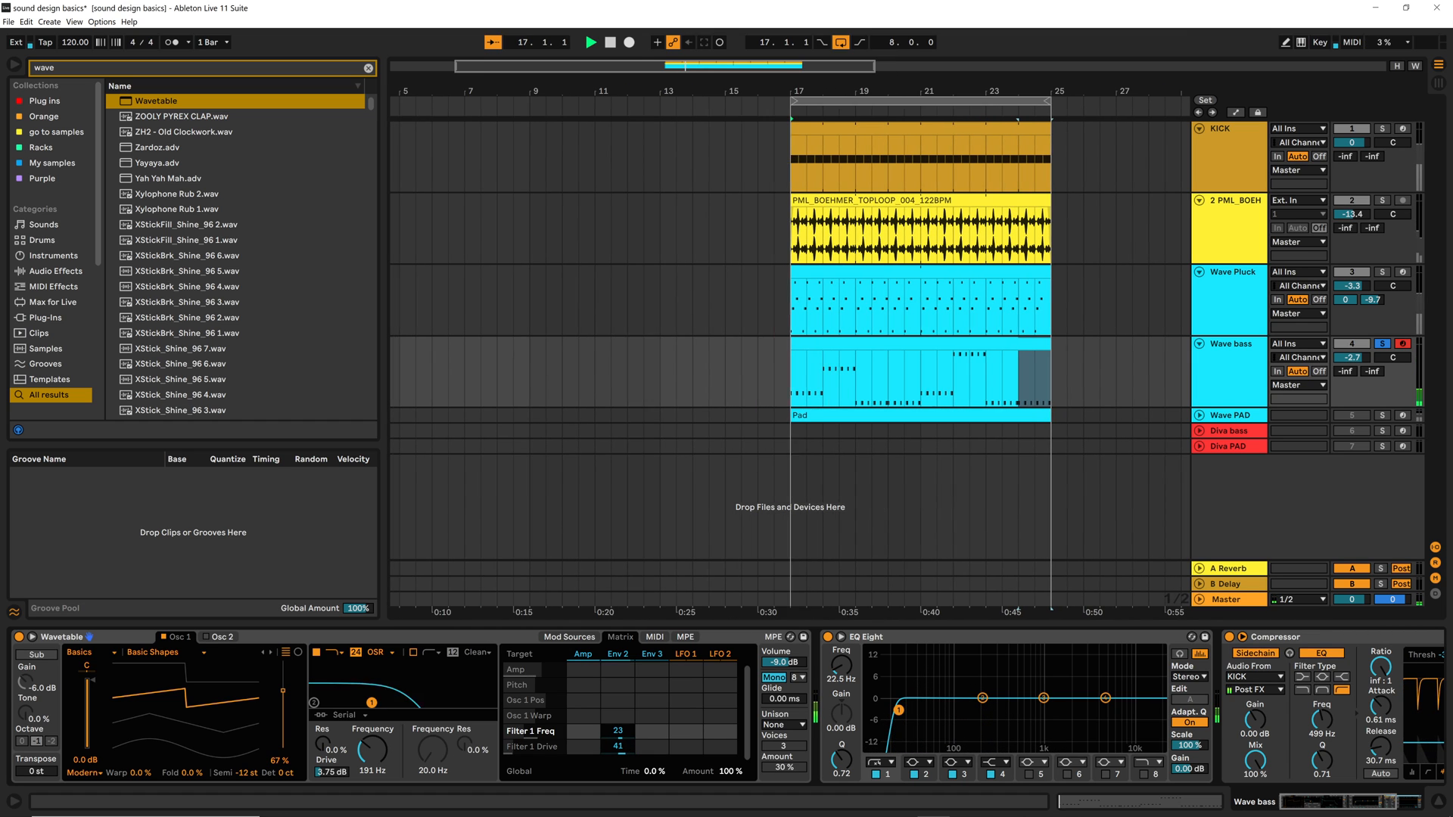
{"action": "left_click_drag", "start_coordinate": [618, 731], "coordinate": [618, 728]}
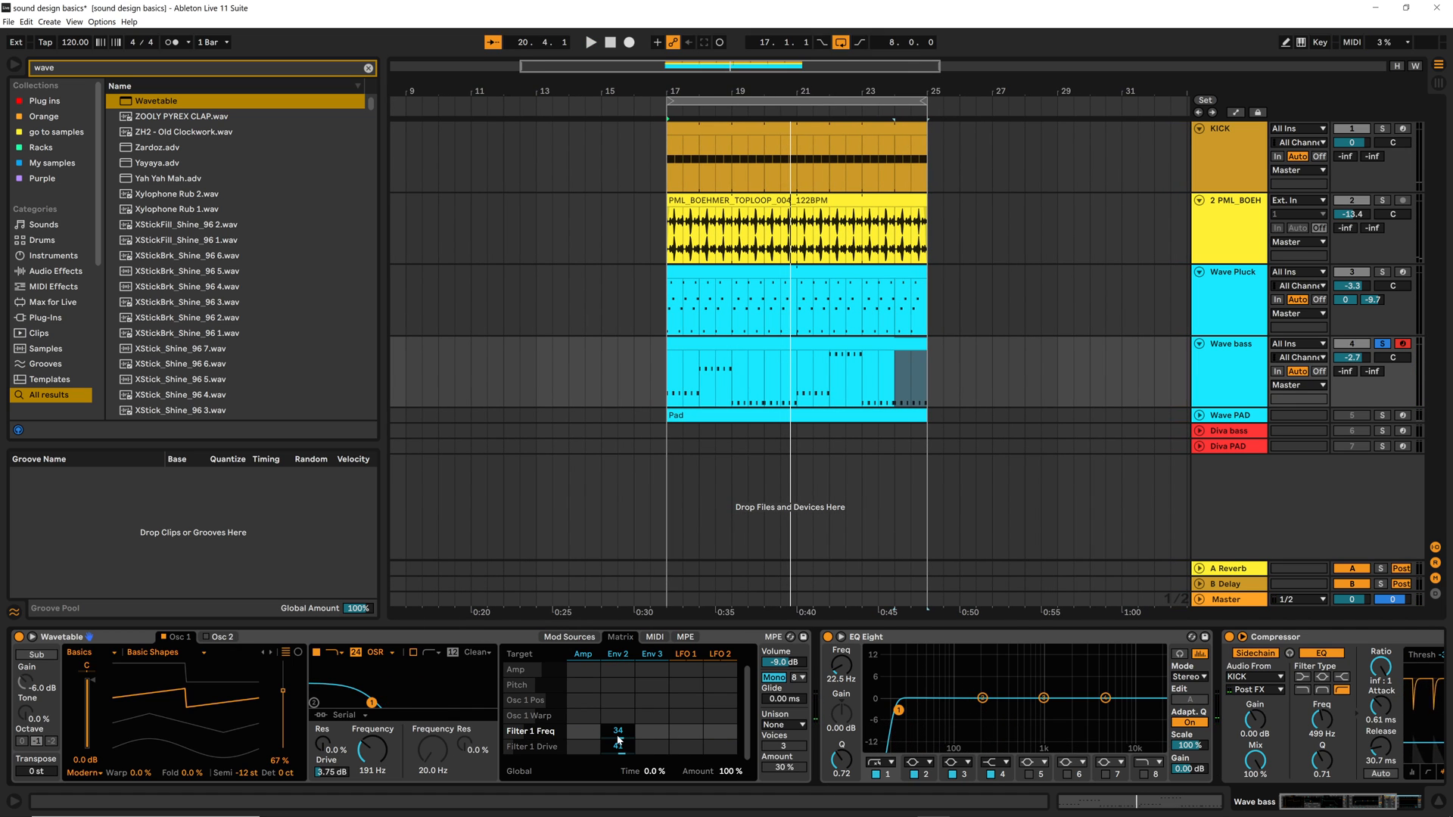
{"action": "key", "text": "space"}
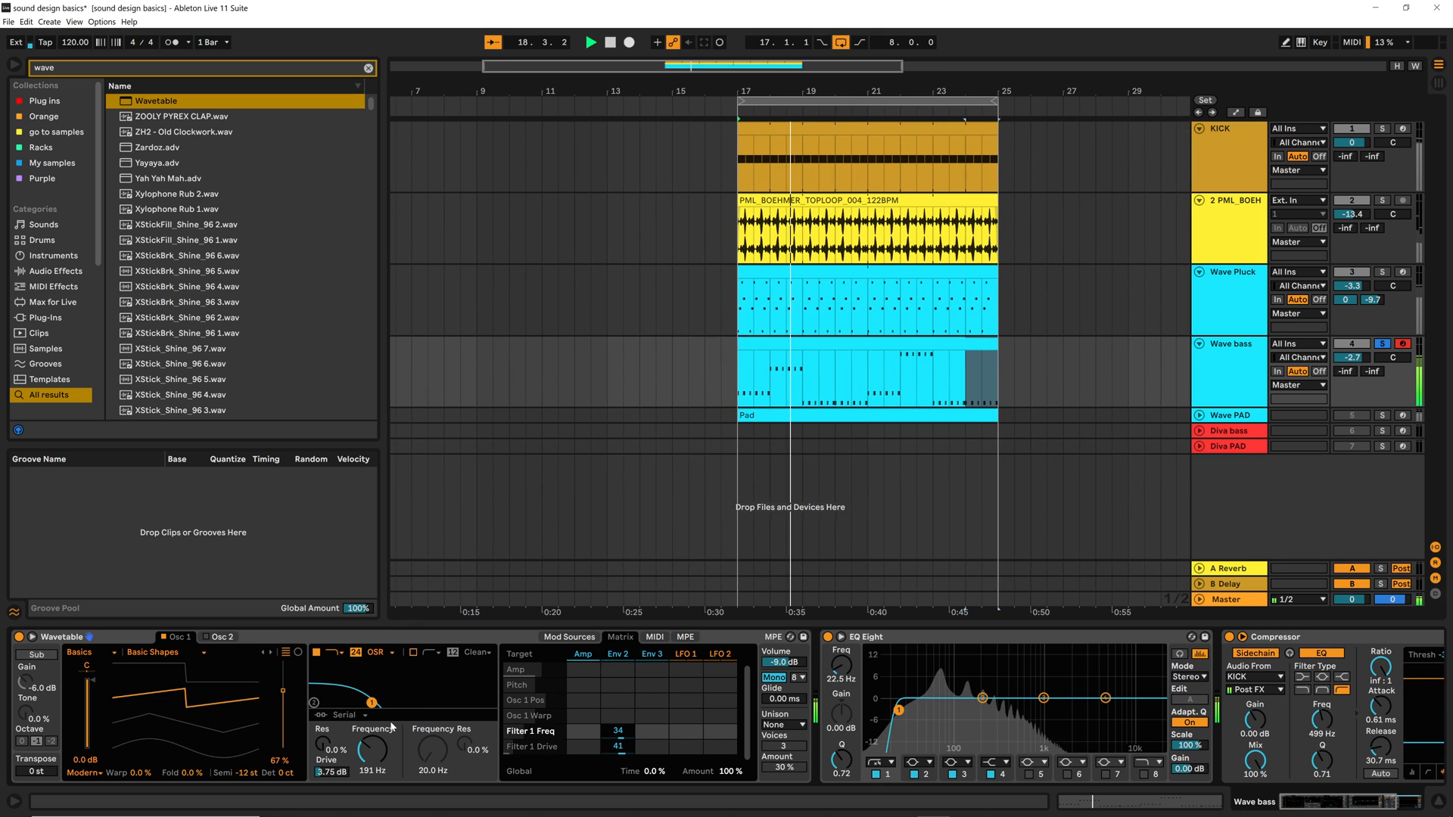
{"action": "key", "text": "space"}
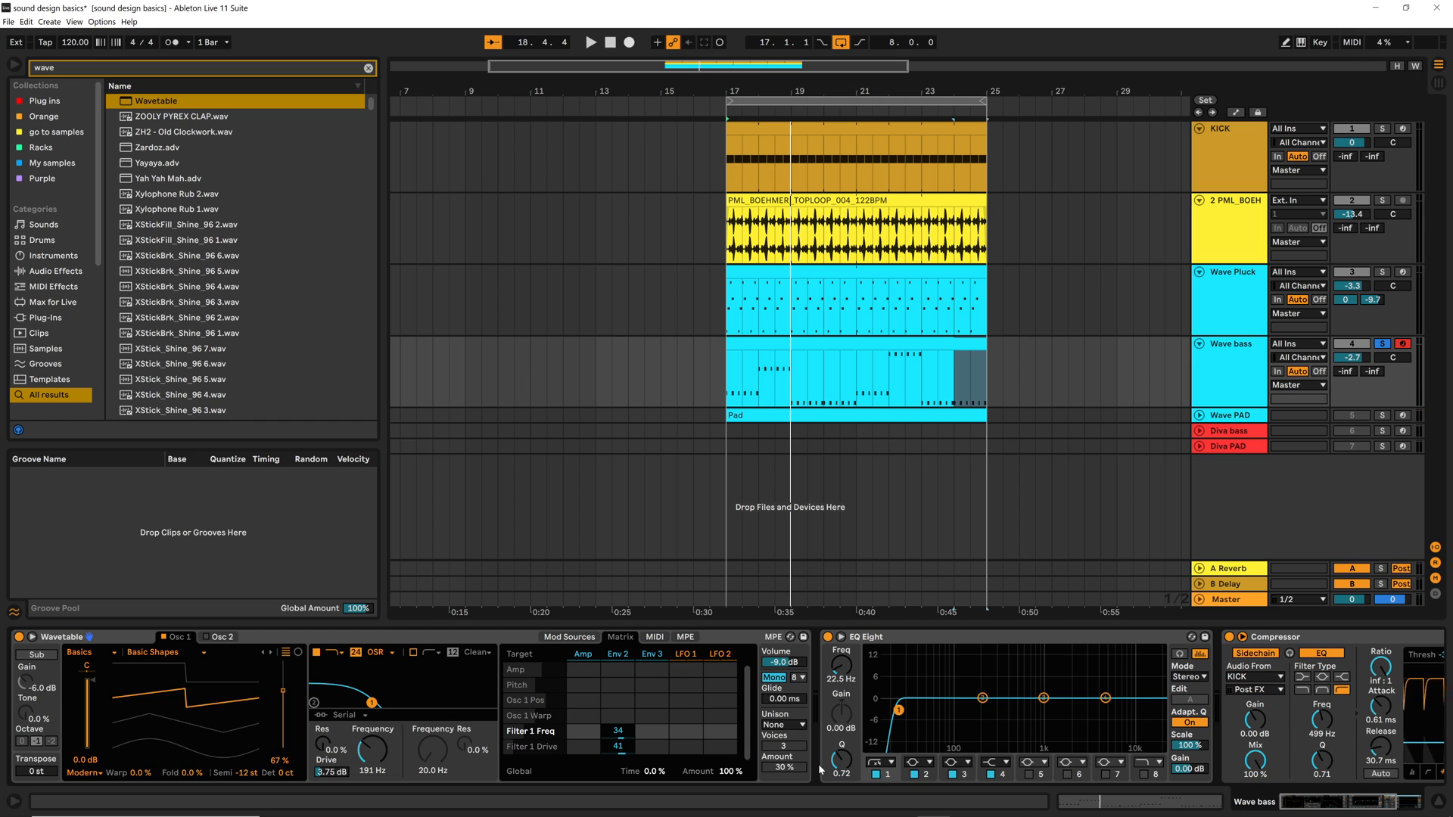
Search the browser for "a bit" and insert the A Bit Warmer preset between Wavetable and EQ Eight on the Wave bass track
{"action": "left_click", "coordinate": [369, 70]}
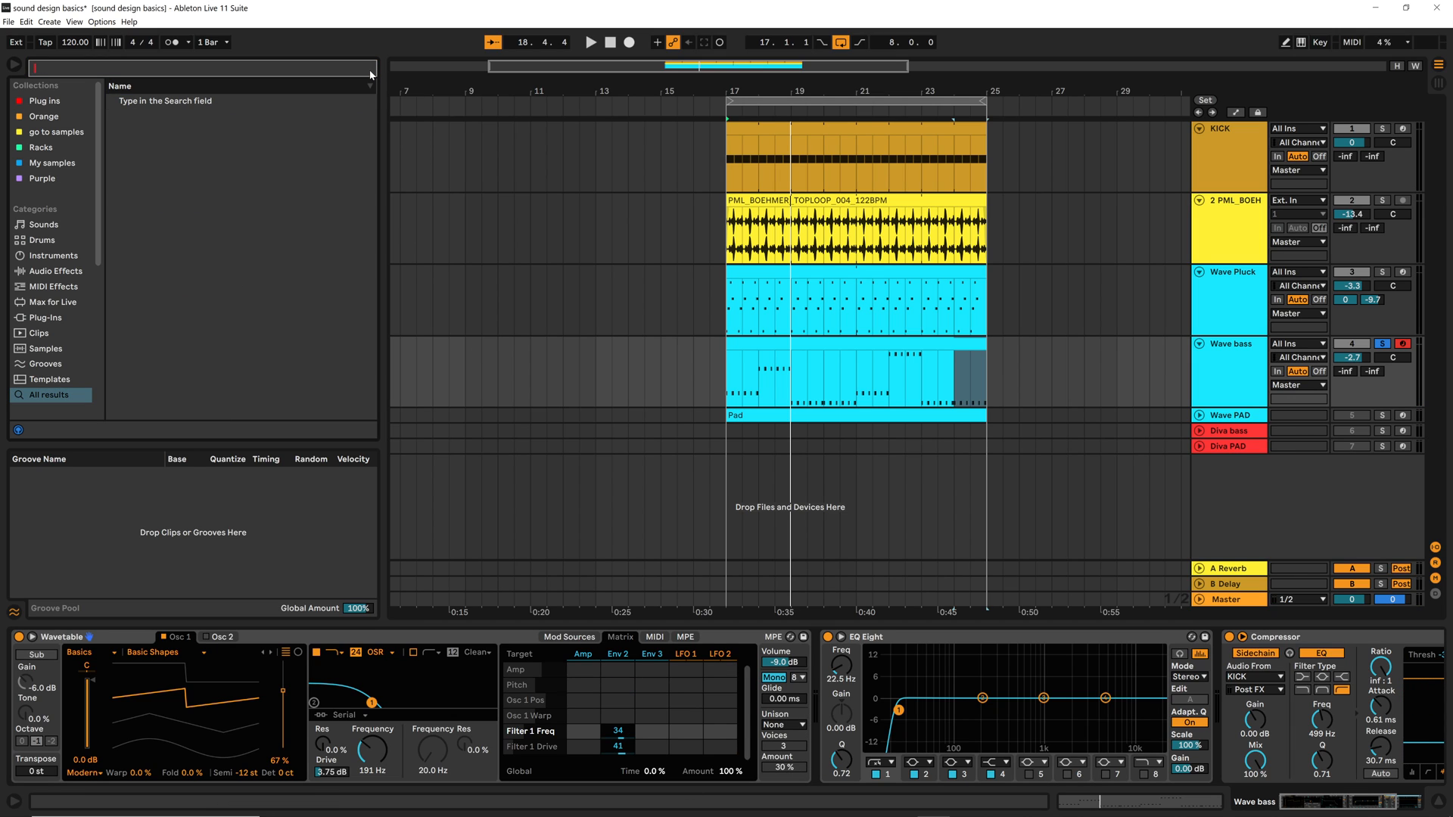
{"action": "type", "text": "a bit"}
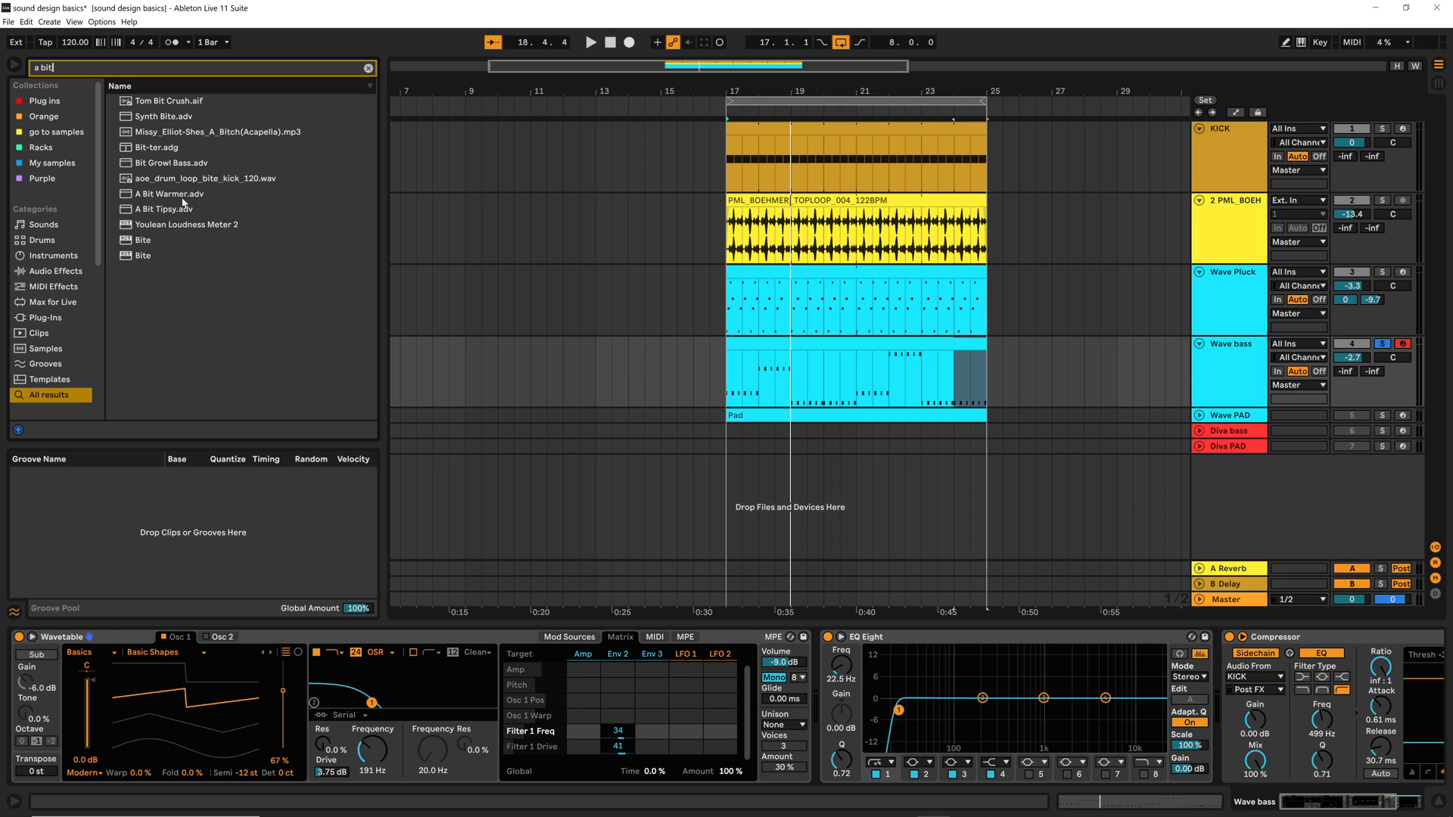
{"action": "left_click_drag", "start_coordinate": [156, 198], "coordinate": [337, 249]}
{"action": "left_click_drag", "start_coordinate": [853, 628], "coordinate": [822, 652]}
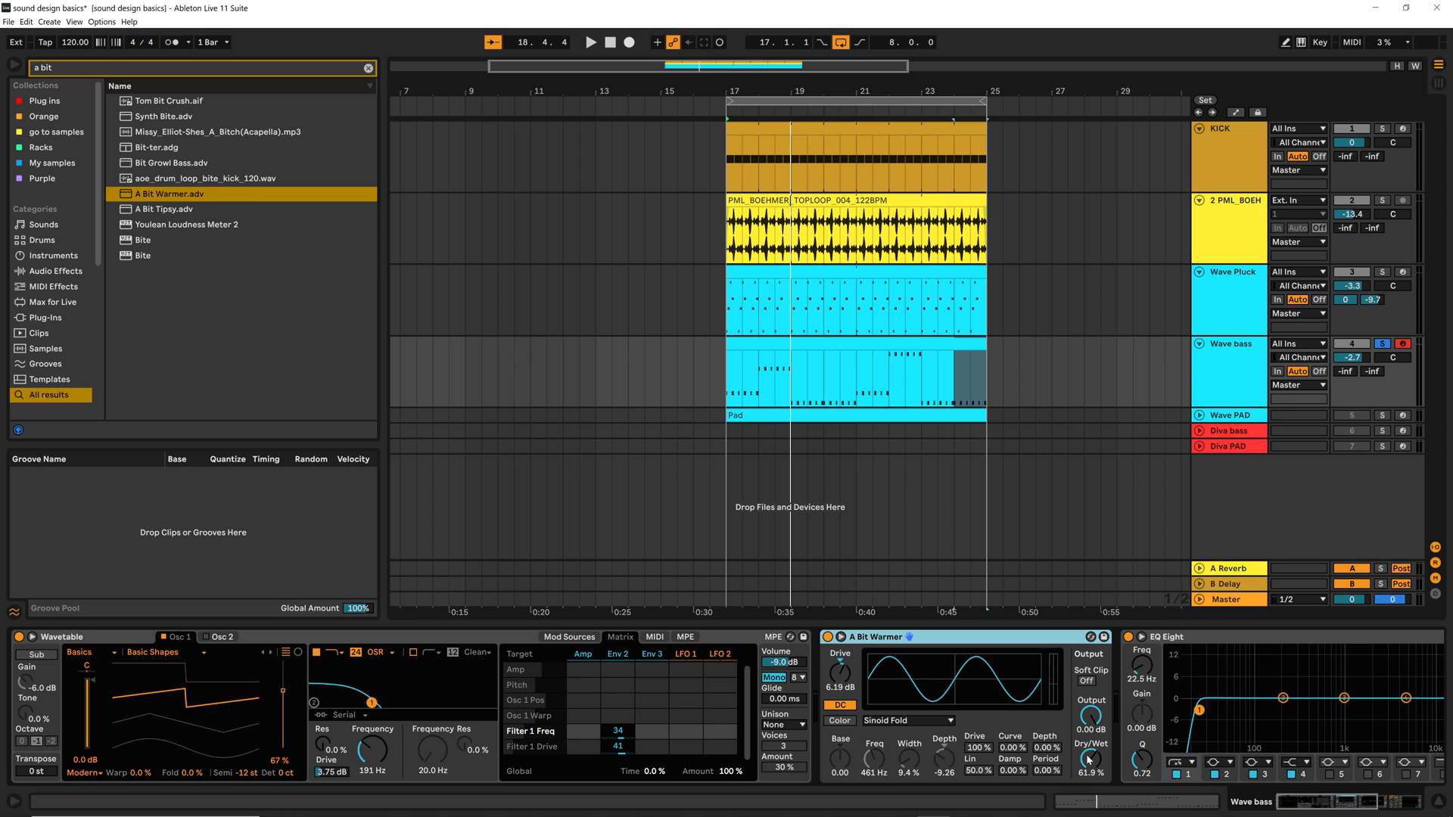
Set A Bit Warmer's dry/wet to 62.7% and audition the saturated bass
{"action": "left_click_drag", "start_coordinate": [1088, 759], "coordinate": [1088, 696]}
{"action": "key", "text": "space"}
{"action": "key", "text": "space"}
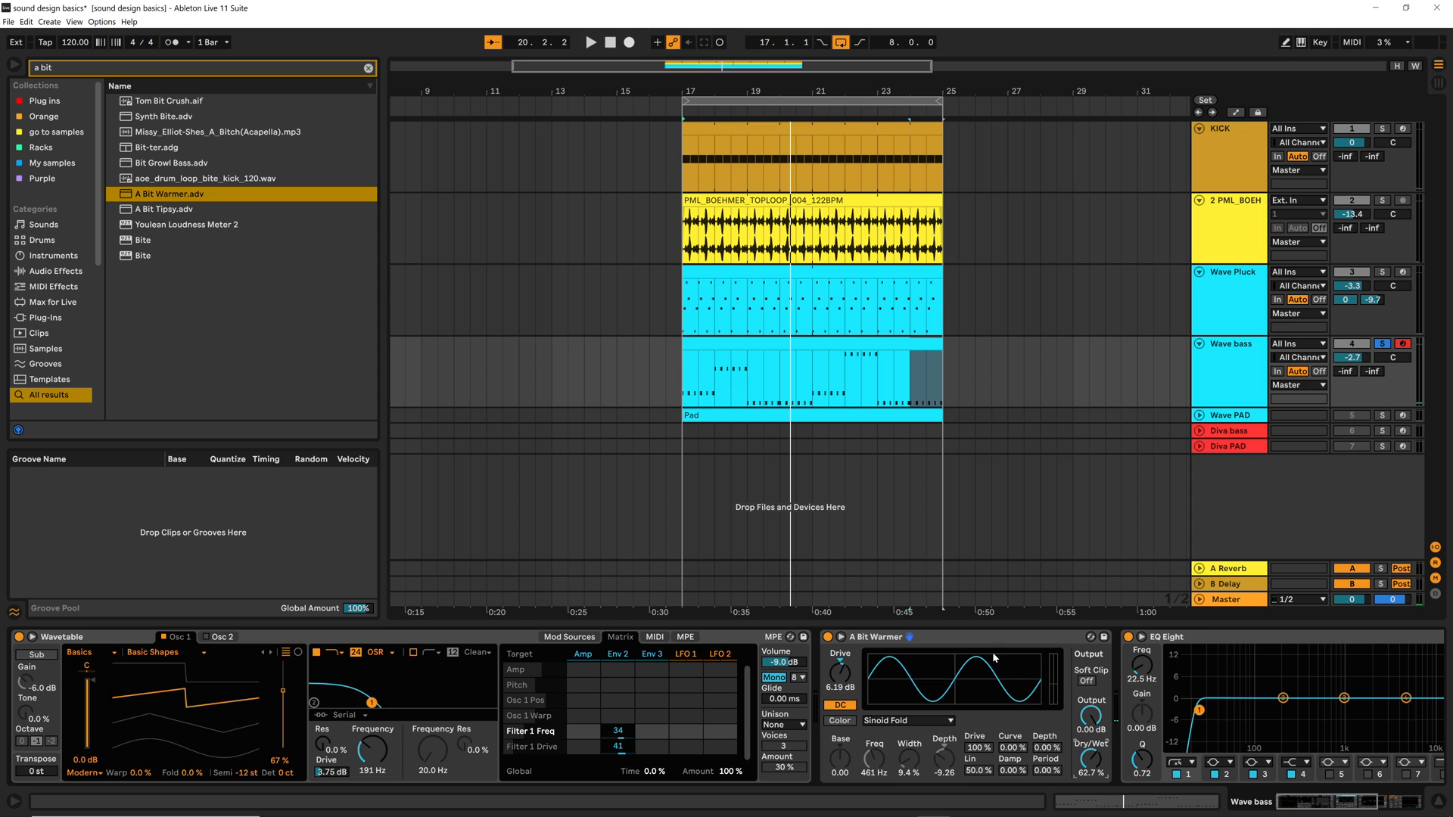
Turn off solo on the Wave bass track and listen to the bass together with the kick, top loop and pluck
{"action": "key", "text": "s"}
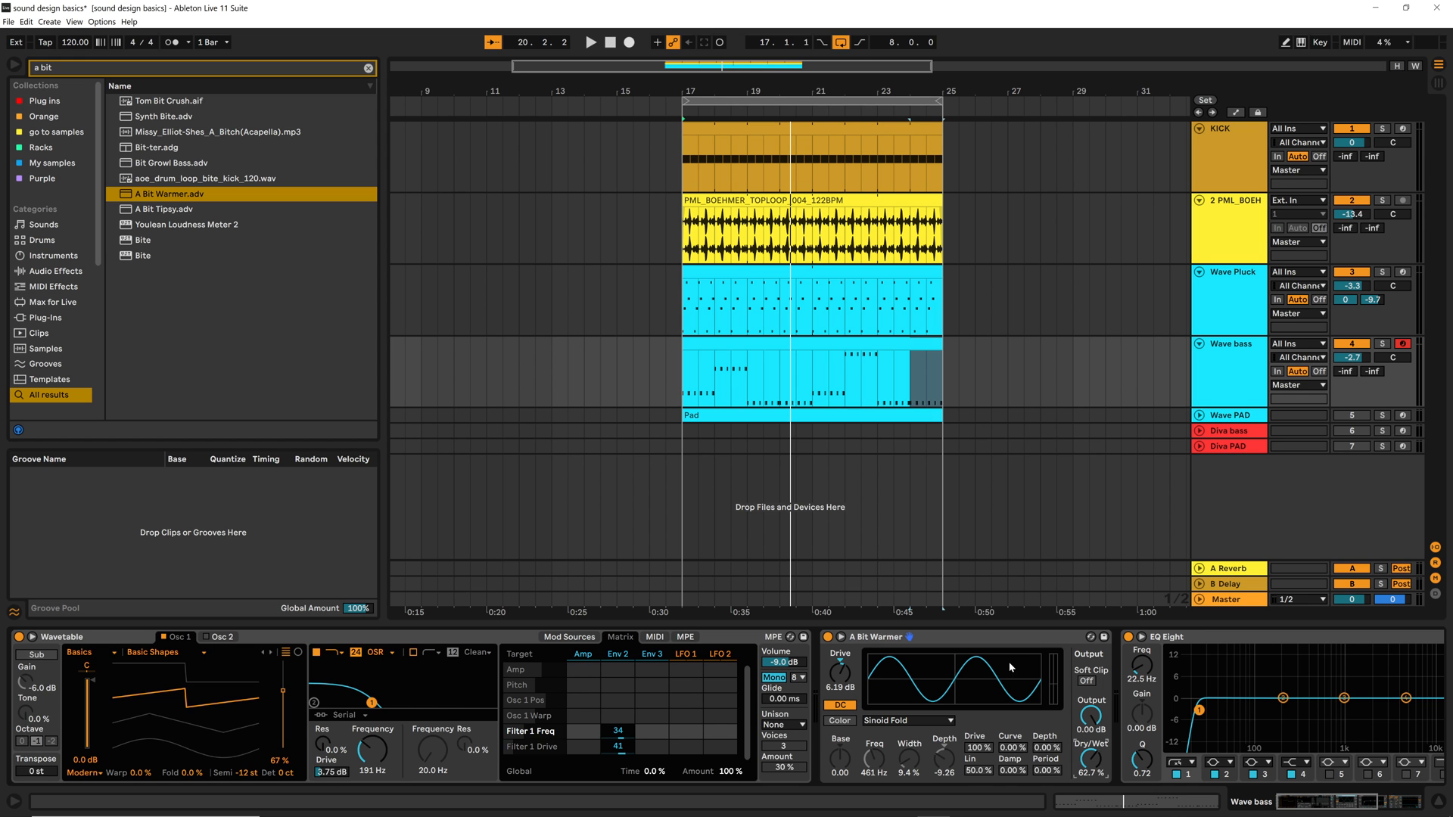
{"action": "key", "text": "space"}
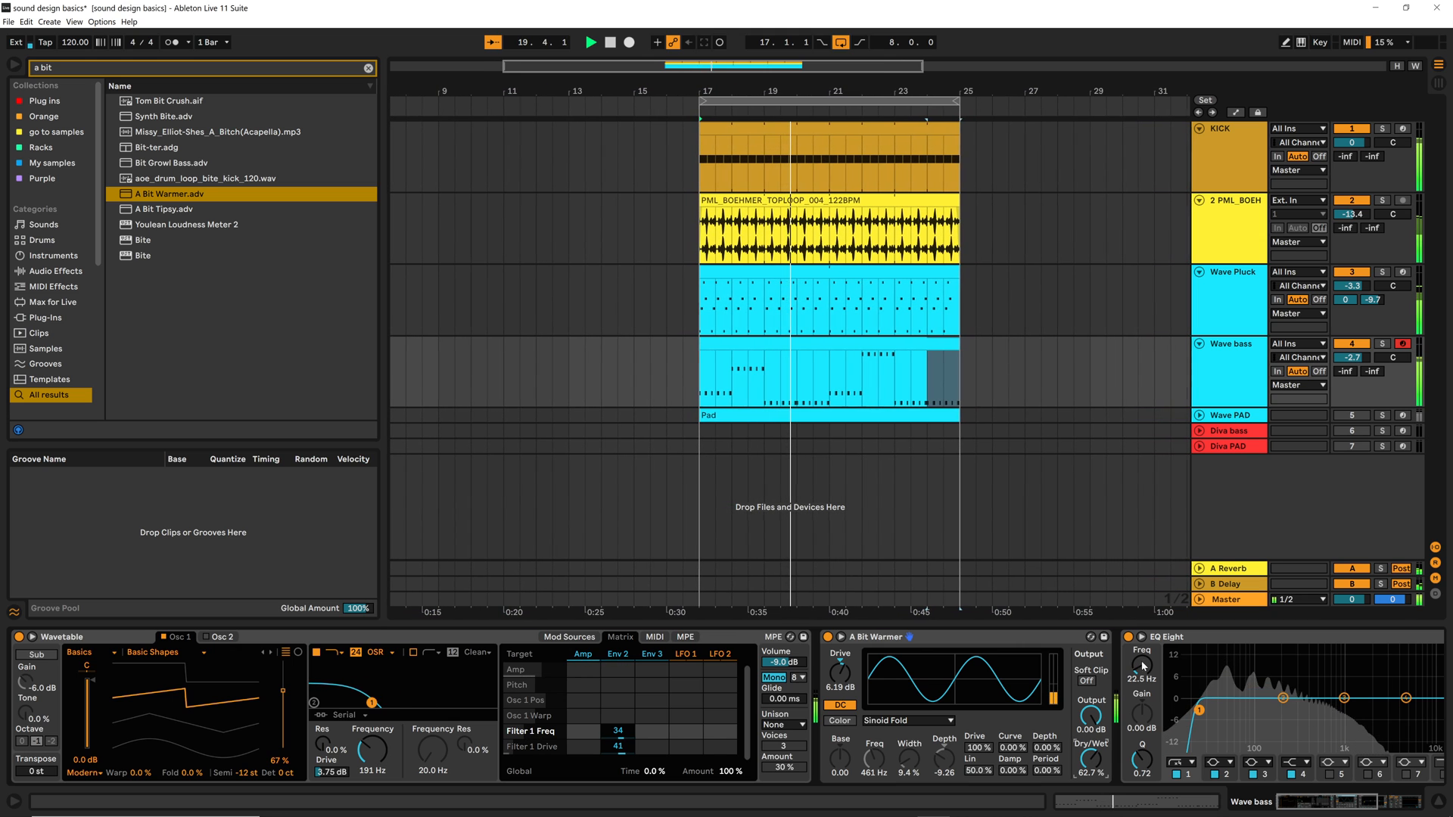
{"action": "key", "text": "space"}
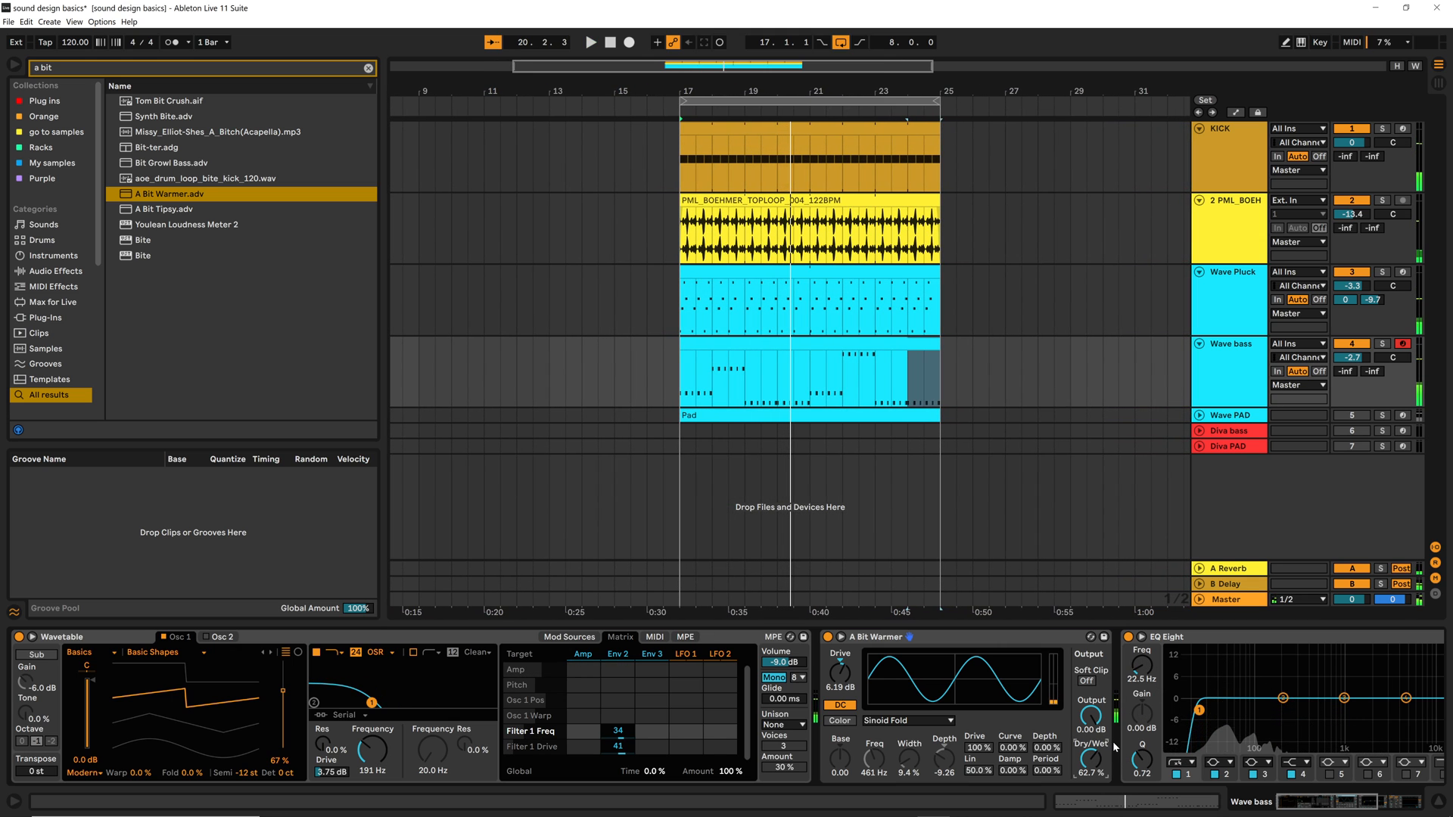
{"action": "key", "text": "space"}
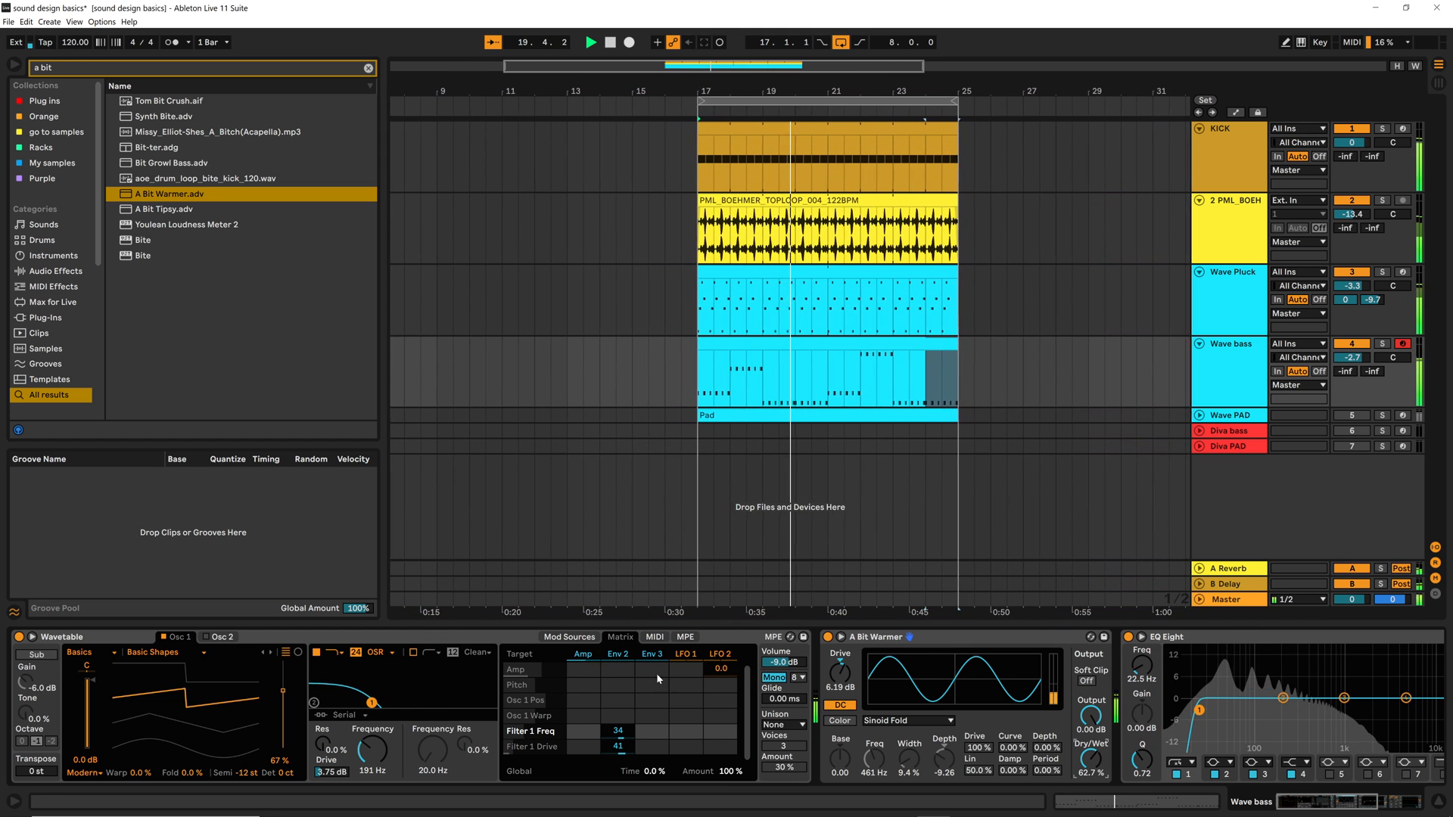
{"action": "key", "text": "space"}
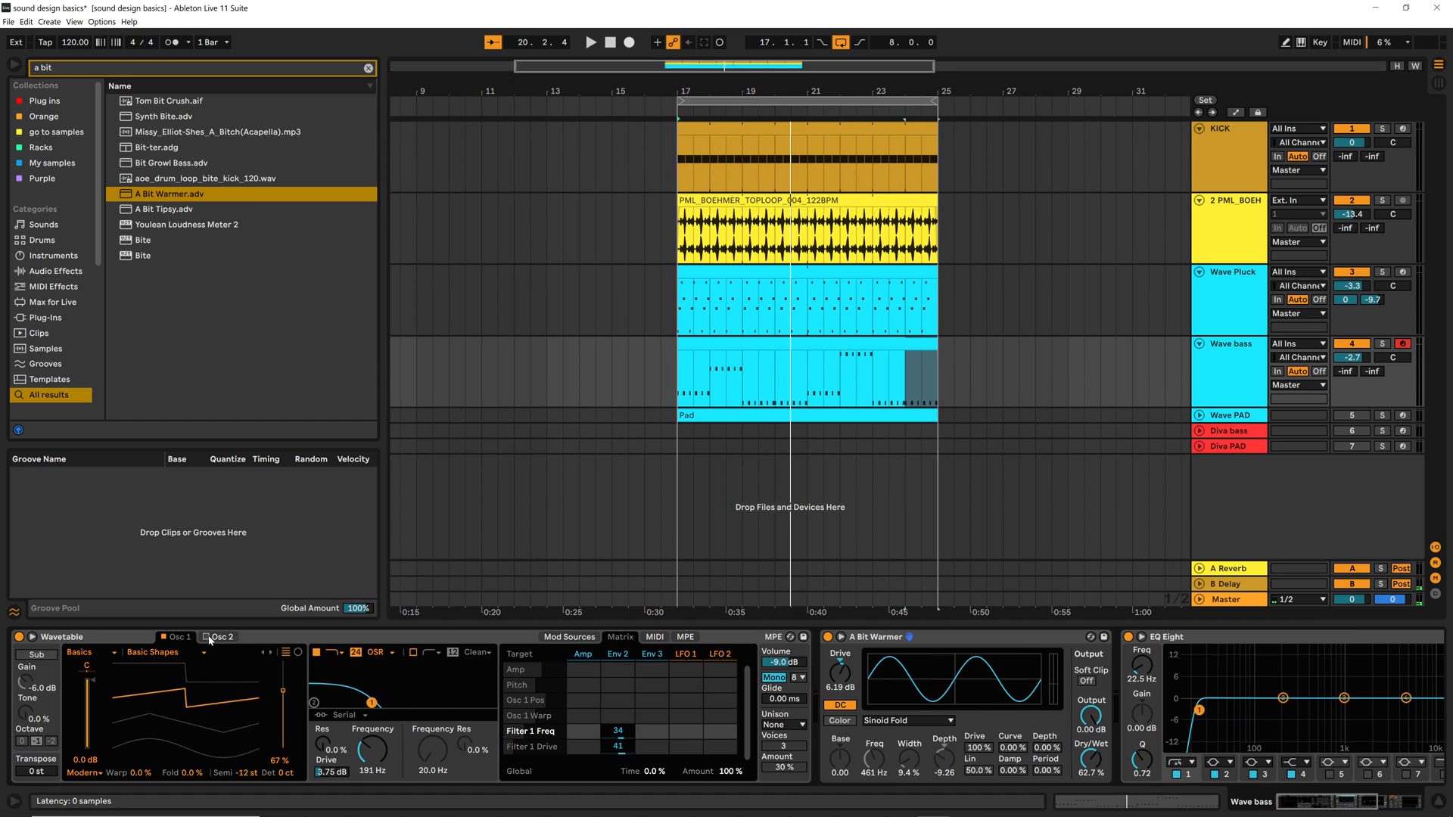
Enable Osc 2 in Wavetable, set its Basic Shapes position to 31% and audition the mix
{"action": "left_click", "coordinate": [219, 638]}
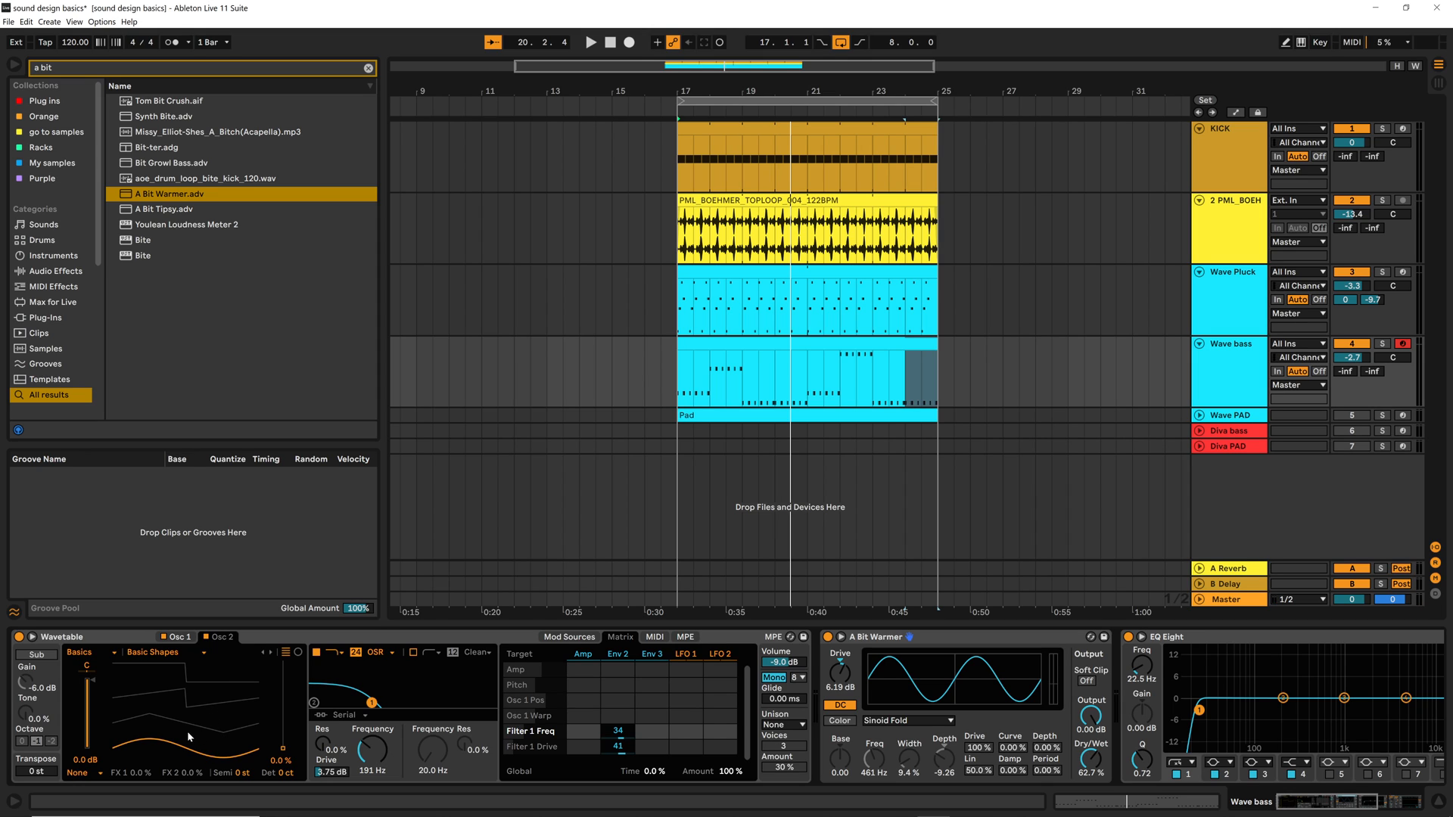
{"action": "left_click_drag", "start_coordinate": [165, 755], "coordinate": [165, 748]}
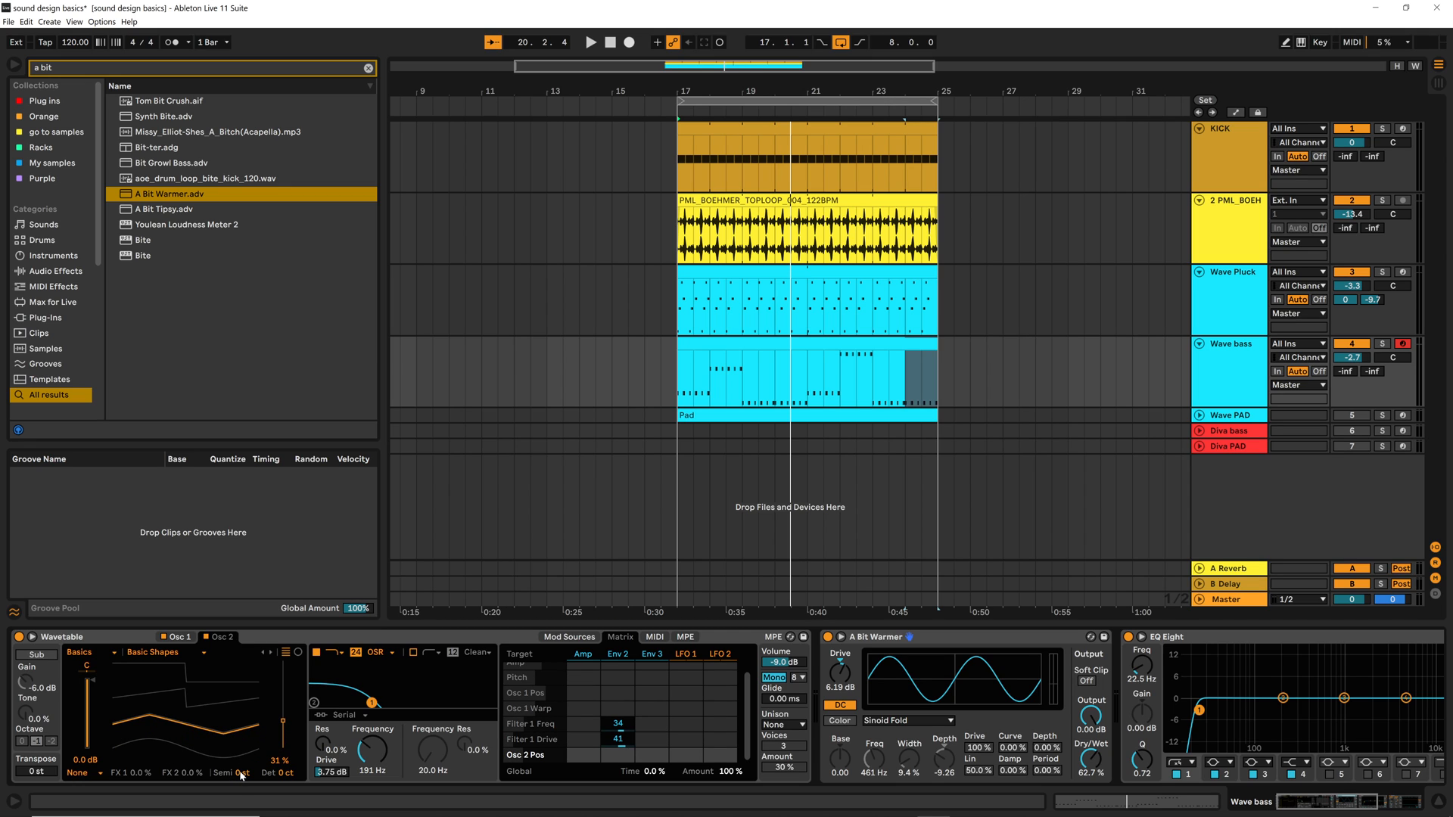
{"action": "key", "text": "space"}
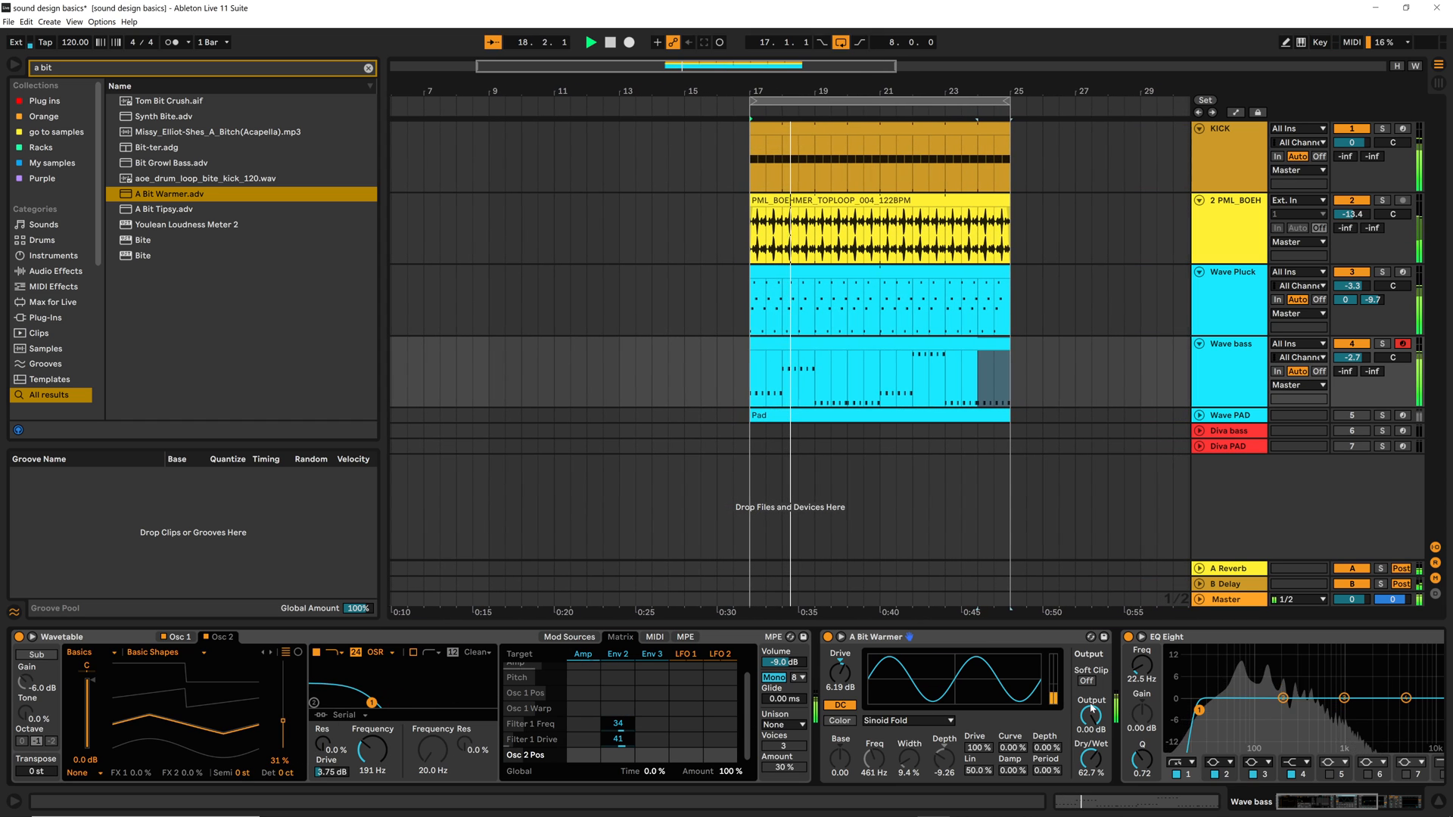
{"action": "key", "text": "space"}
Compare Osc 1 with Osc 2, try several semitone transpositions for Osc 2 during playback and settle on 7 st
{"action": "left_click", "coordinate": [173, 638]}
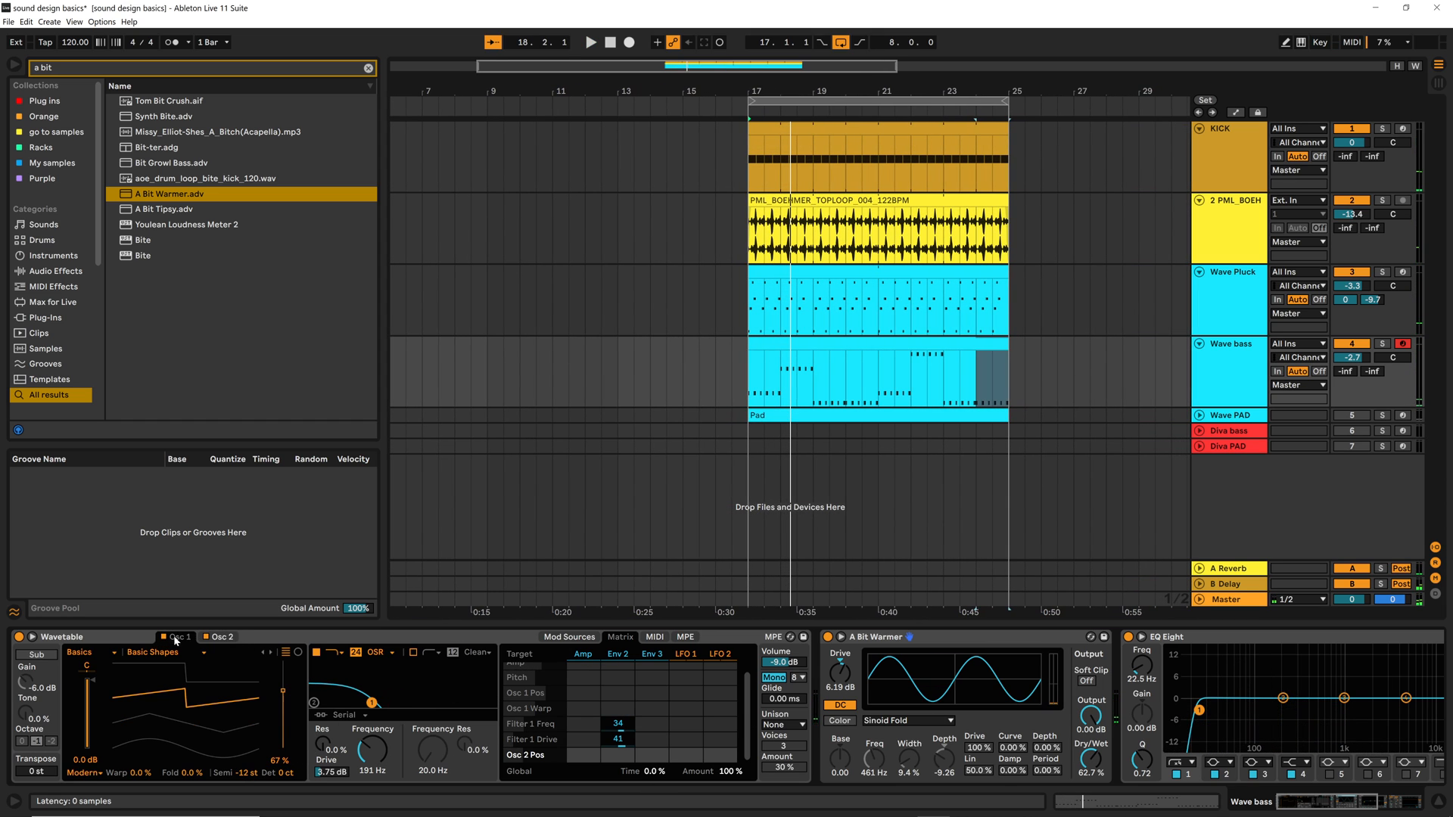
{"action": "left_click", "coordinate": [222, 638]}
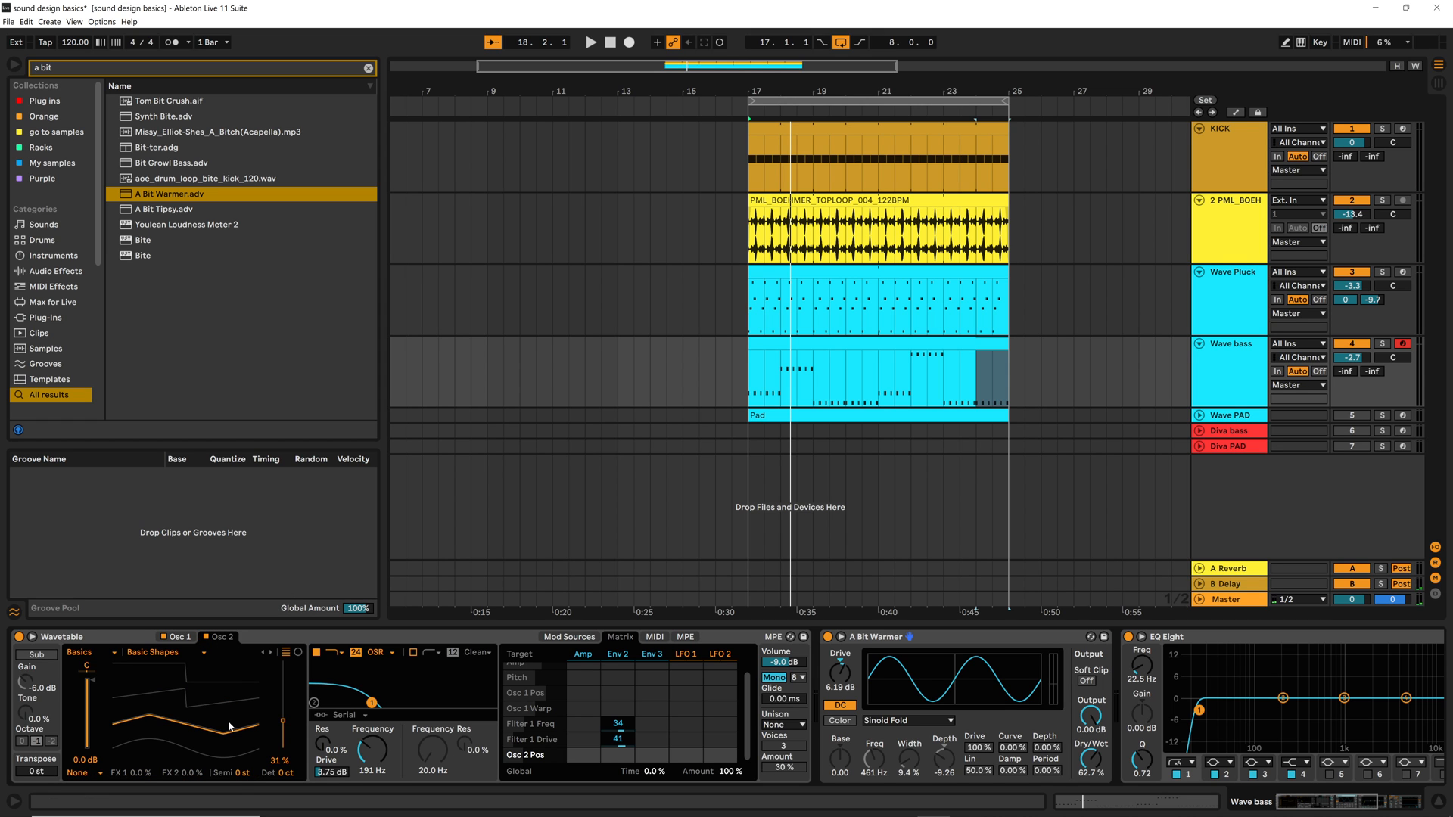
{"action": "key", "text": "space"}
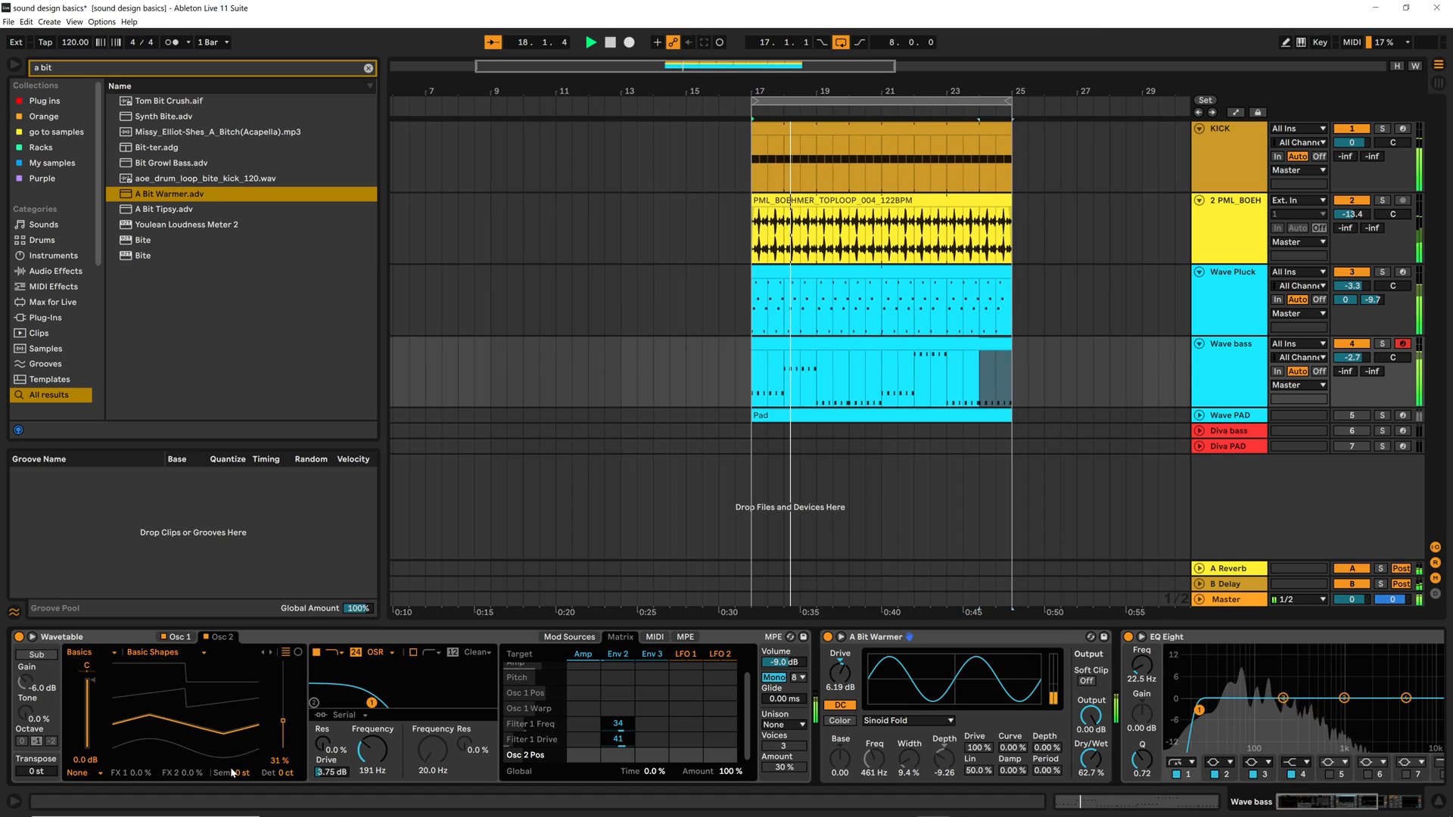
{"action": "key", "text": "space"}
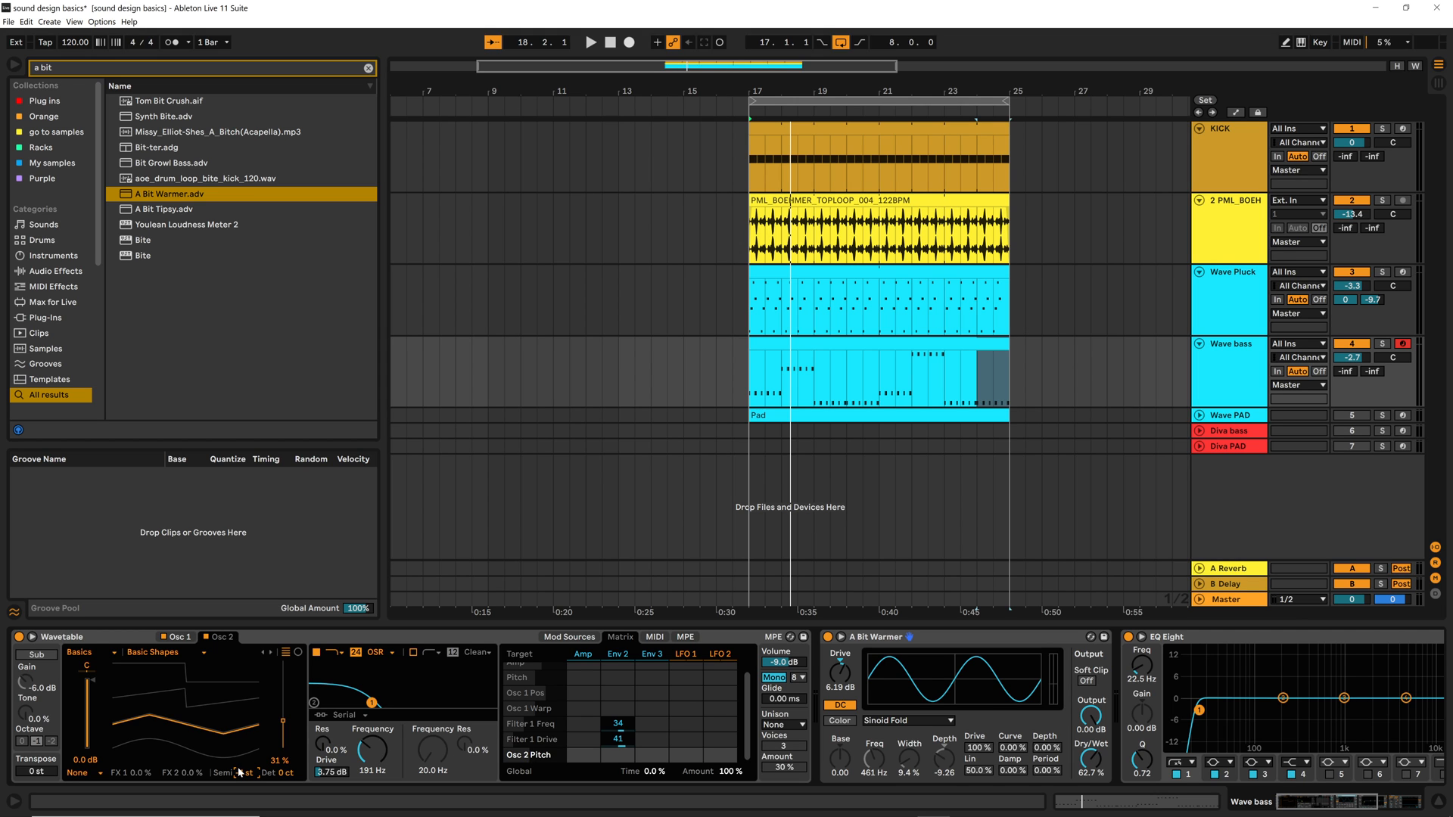
{"action": "key", "text": "space"}
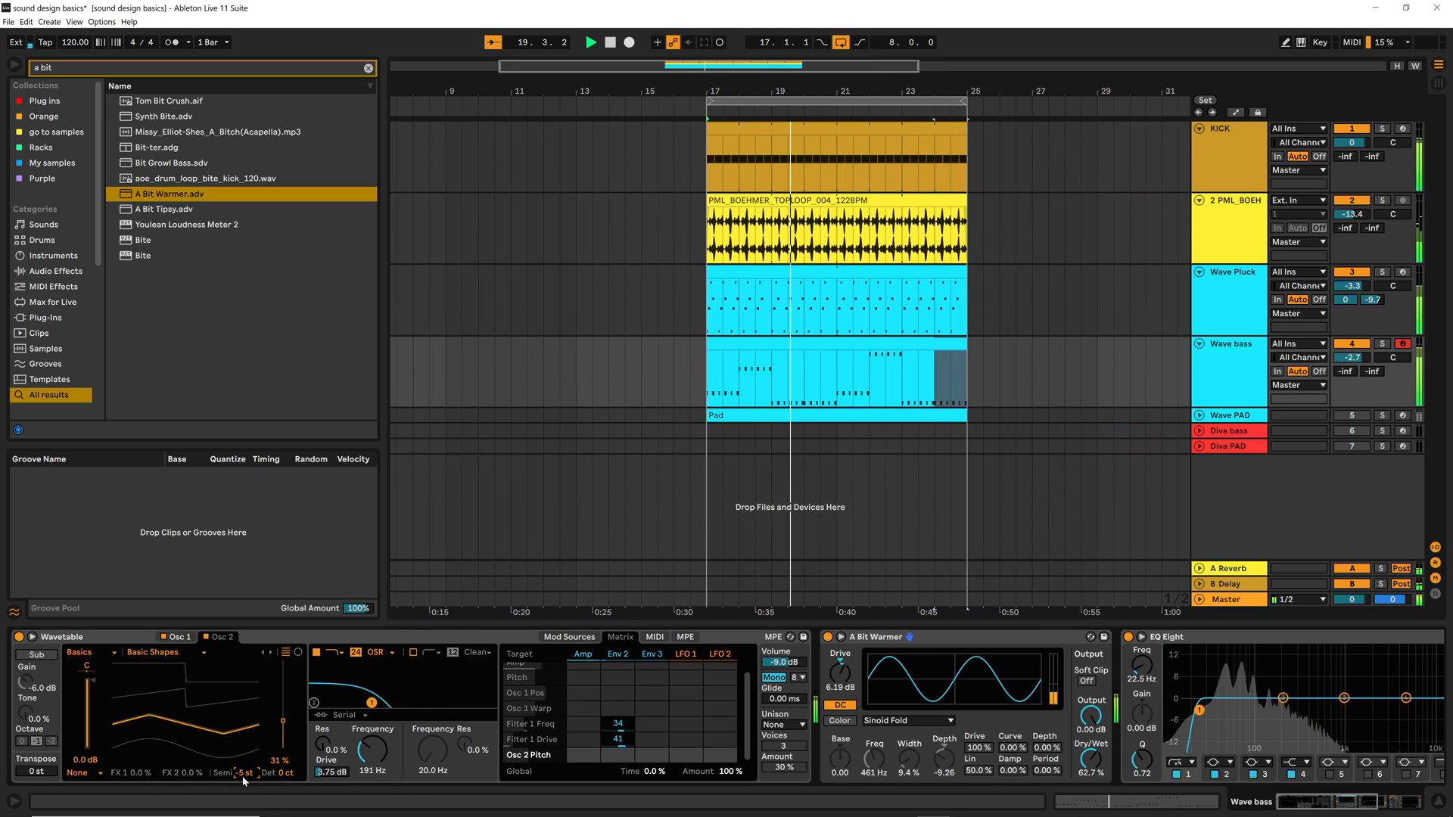
{"action": "key", "text": "space"}
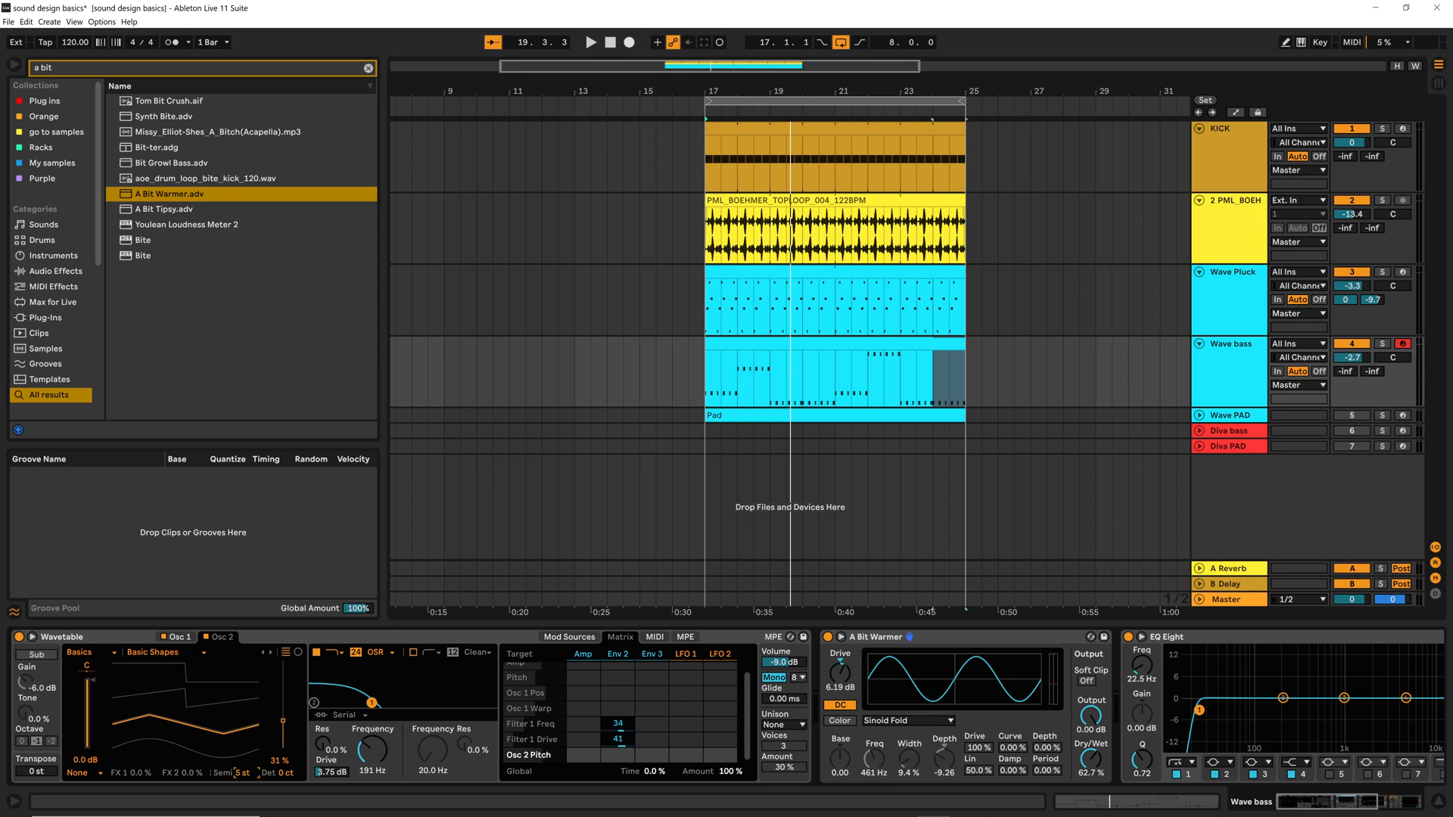
{"action": "key", "text": "space"}
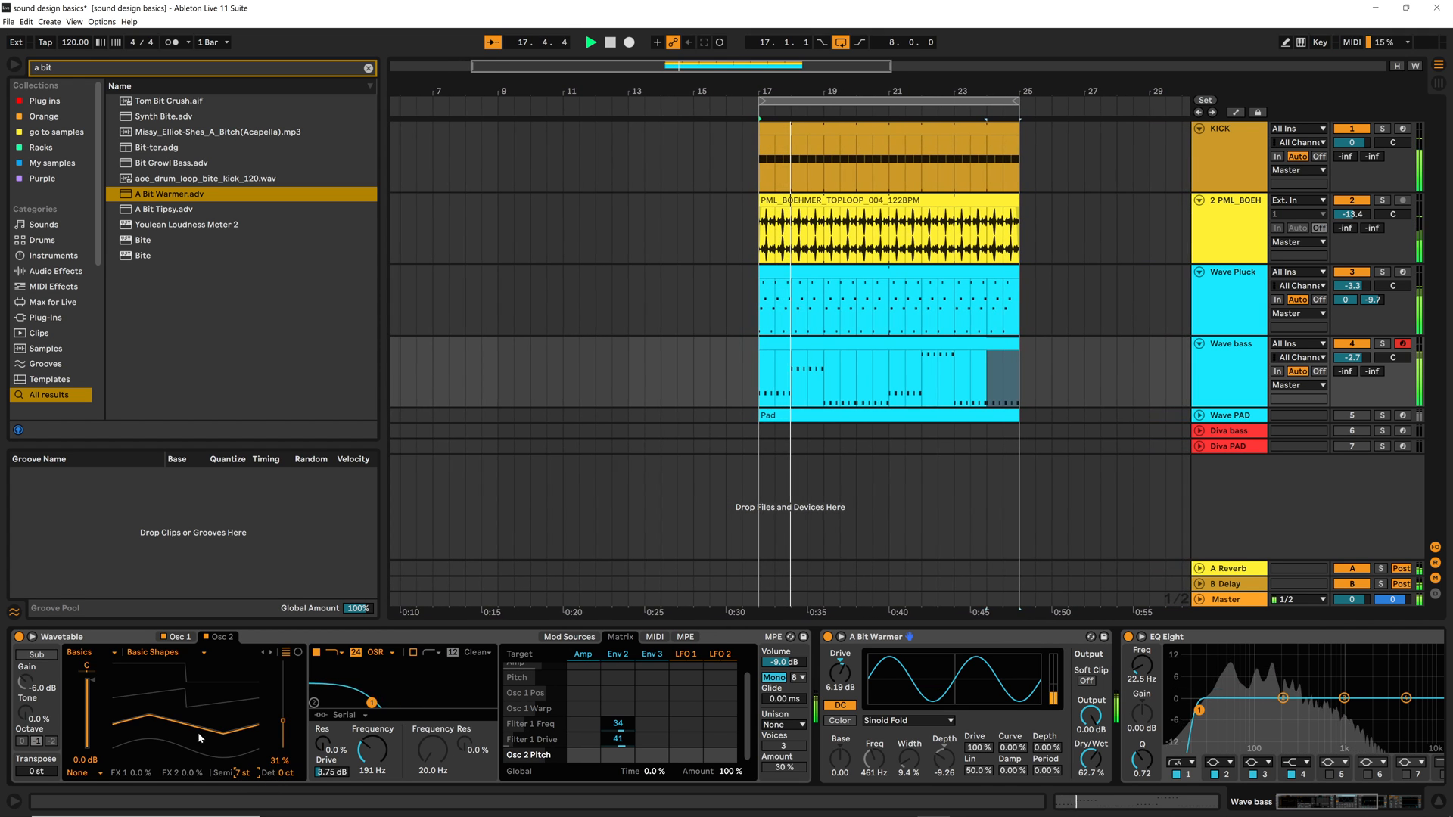
Lower Osc 2's gain to -4.6 dB and audition the bass in the full mix
{"action": "key", "text": "space"}
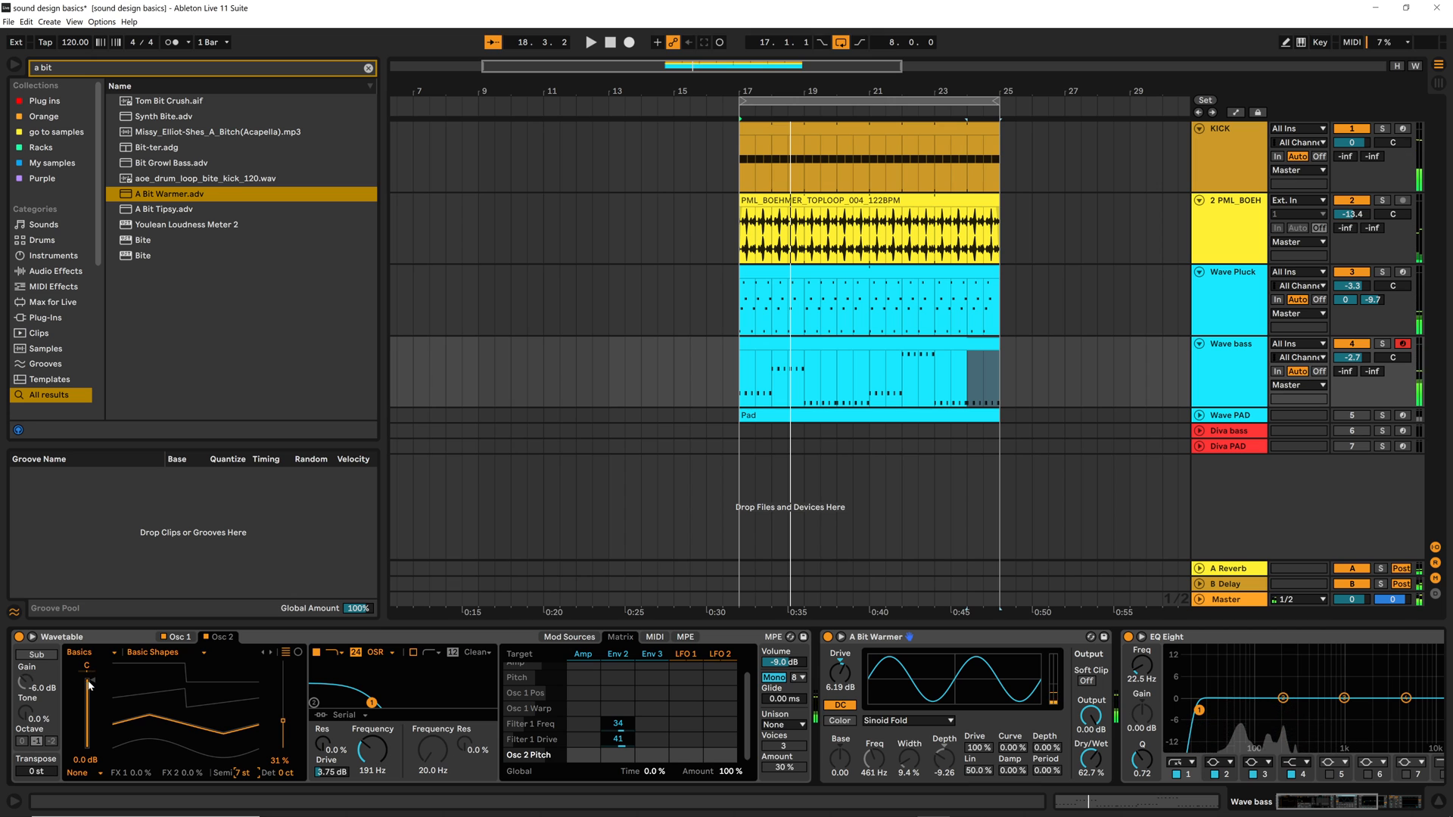
{"action": "key", "text": "space"}
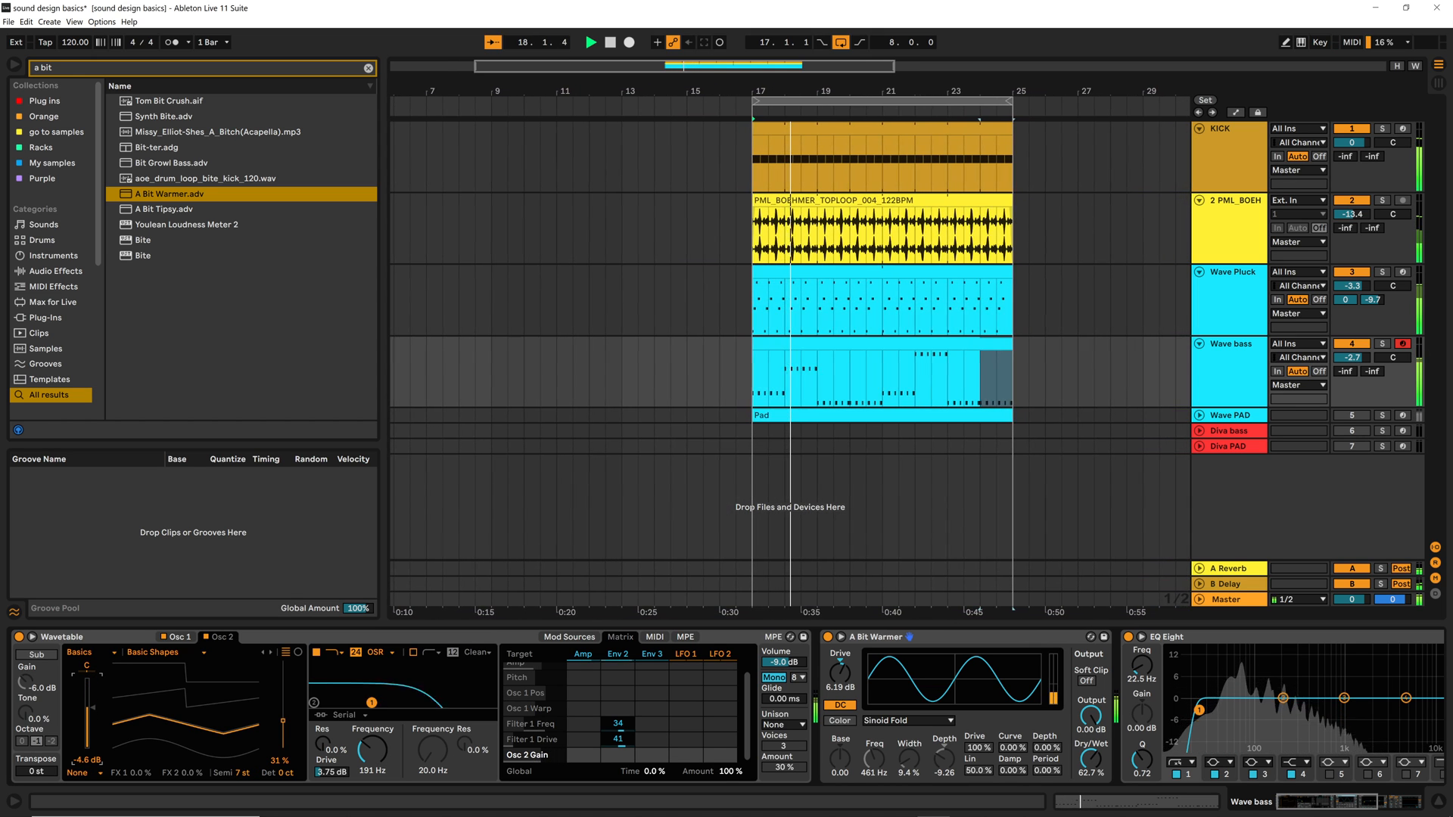
{"action": "key", "text": "space"}
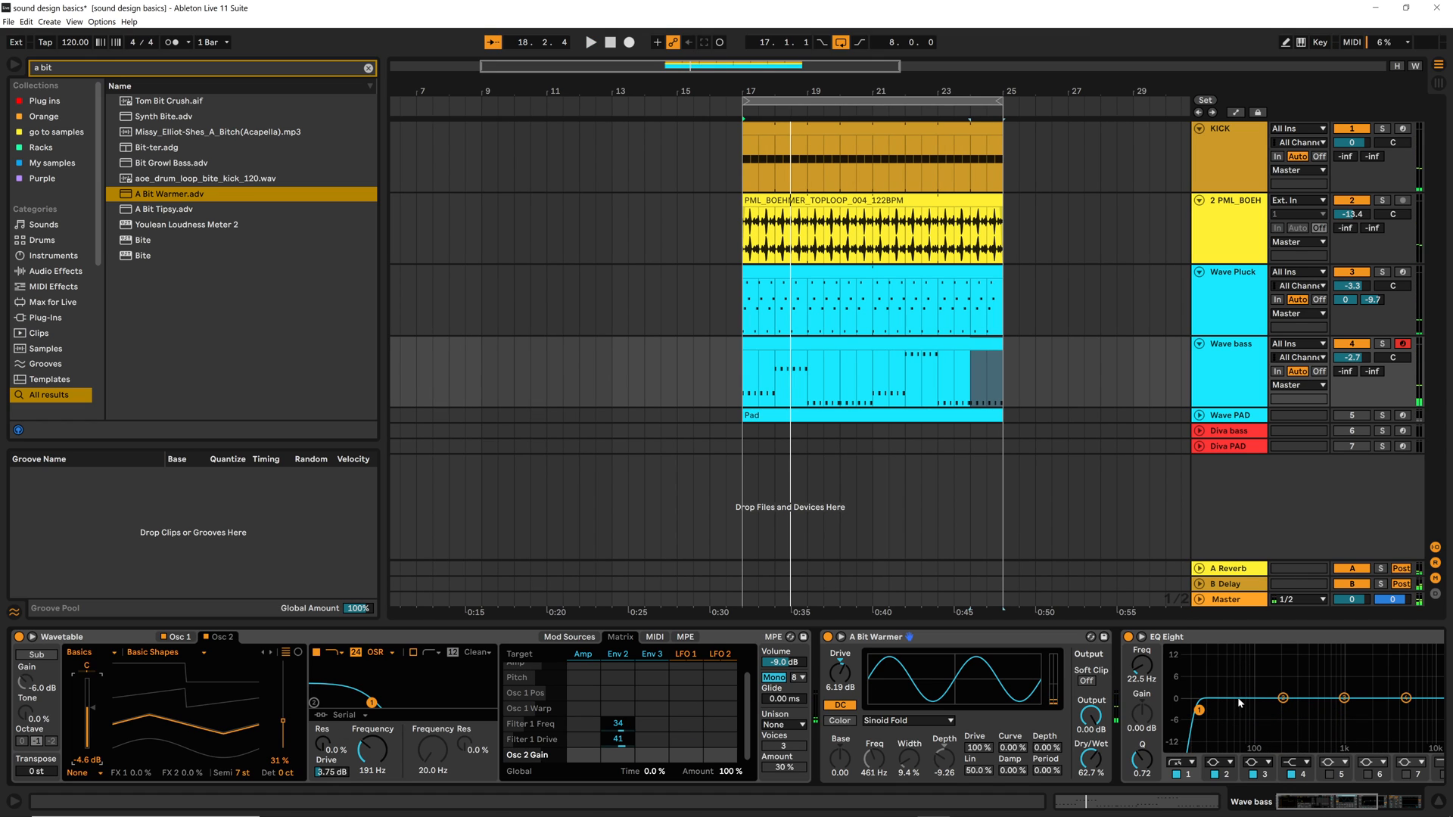
Move EQ Eight ahead of A Bit Warmer in the Wave bass device chain and audition the mix
{"action": "left_click", "coordinate": [1216, 641]}
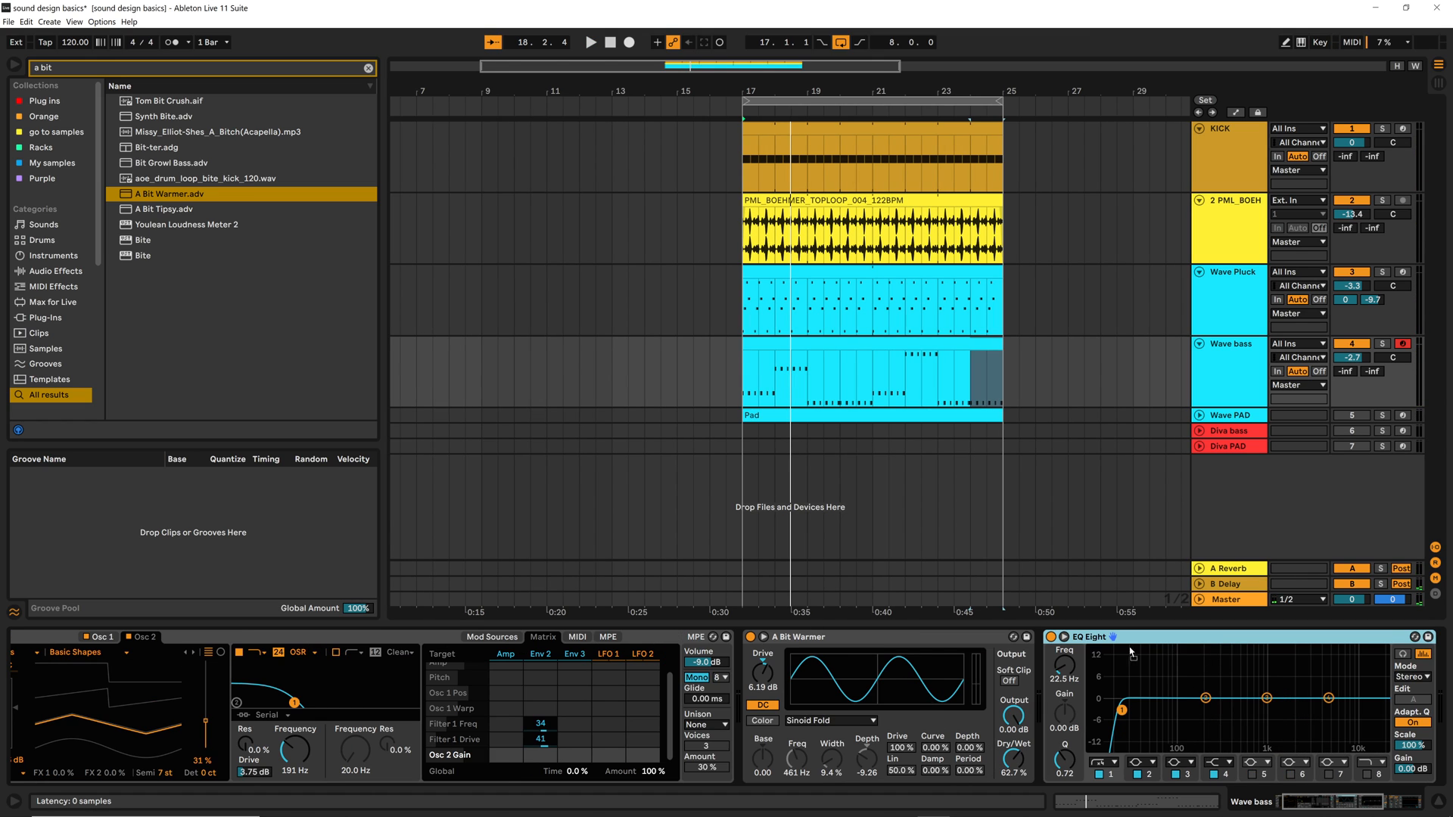
{"action": "left_click_drag", "start_coordinate": [1216, 639], "coordinate": [770, 671]}
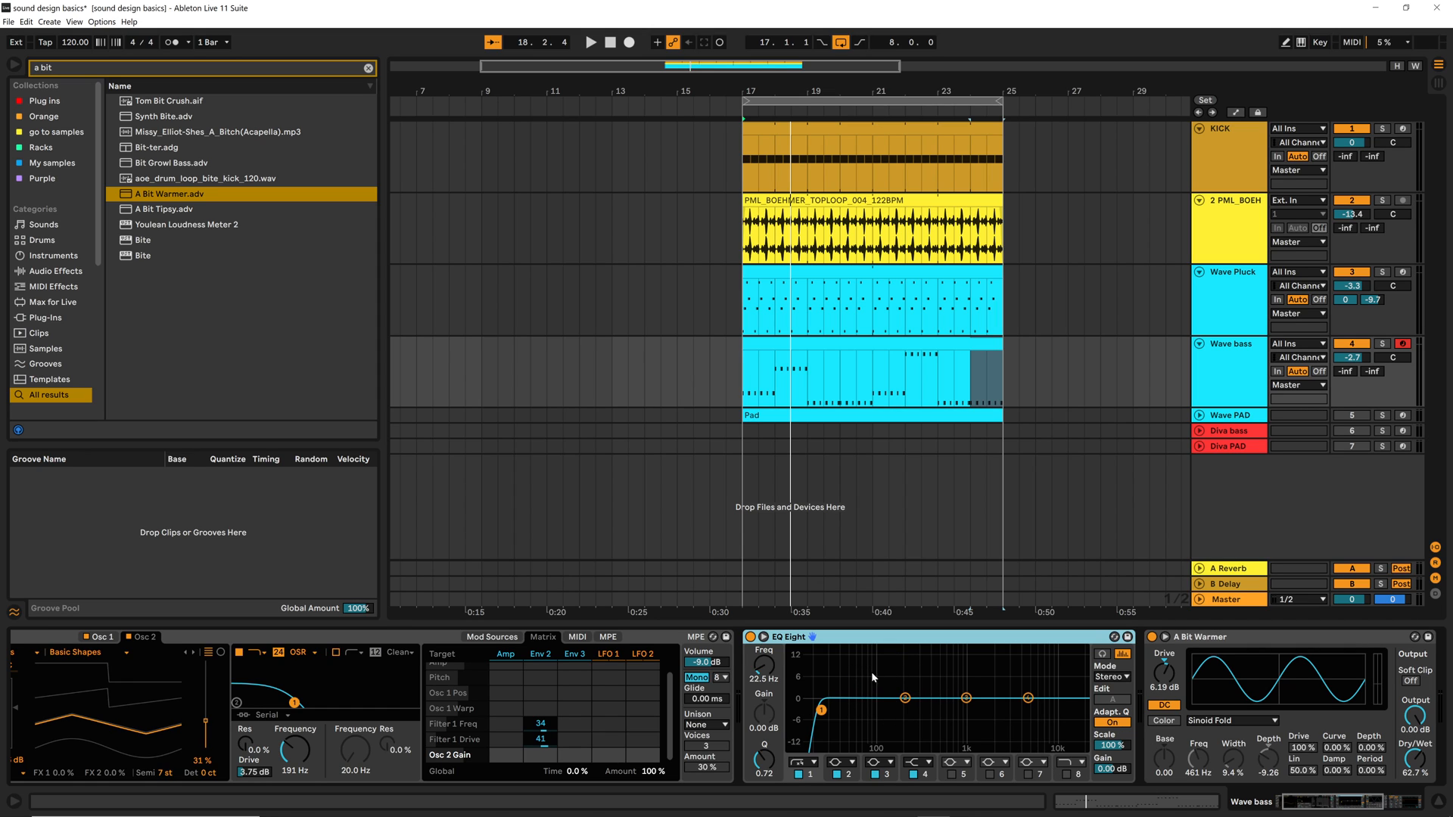
{"action": "key", "text": "space"}
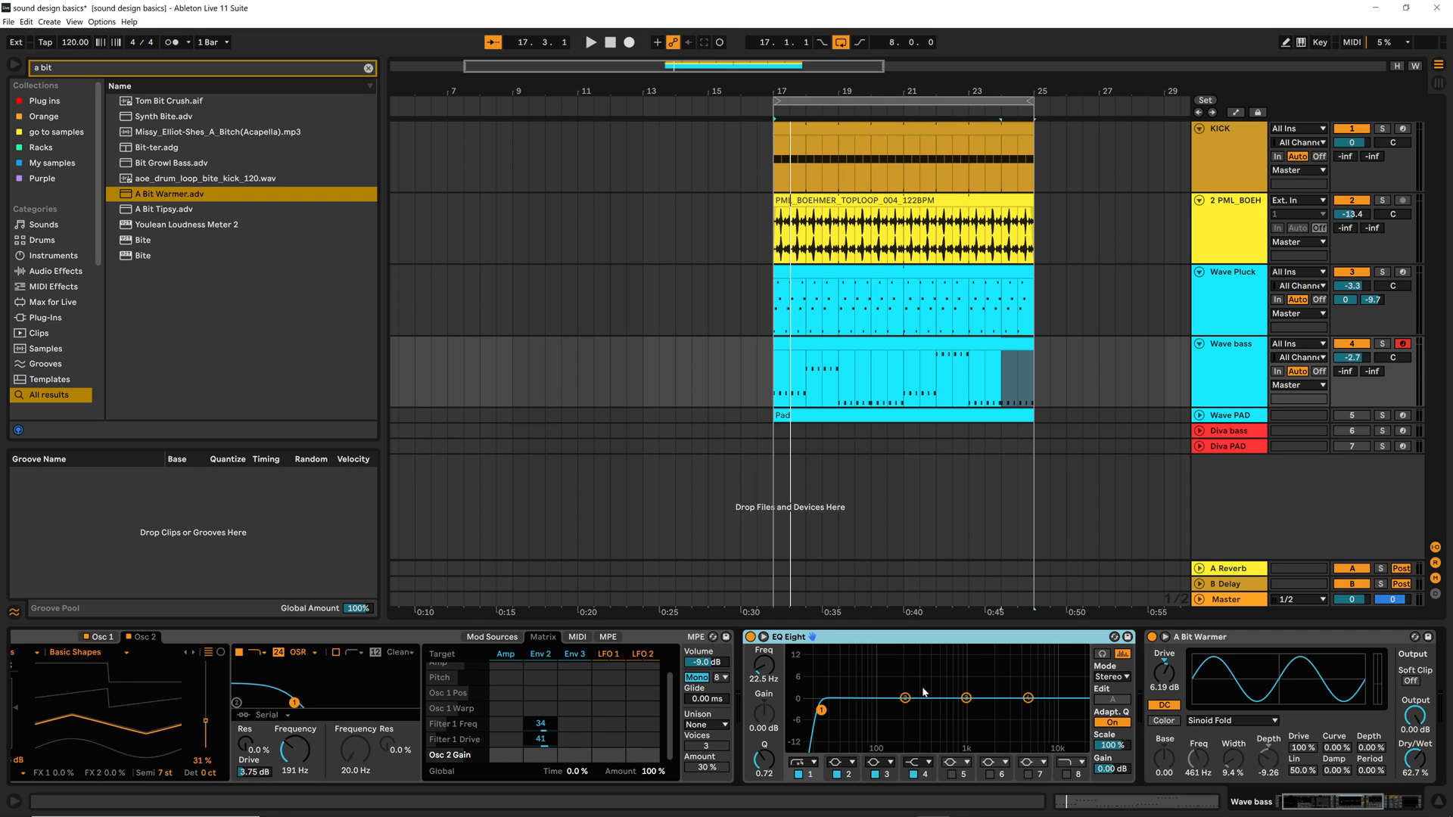
Set Wavetable Osc 2's Basic Shapes position to 56% while auditioning the bass in the mix
{"action": "key", "text": "space"}
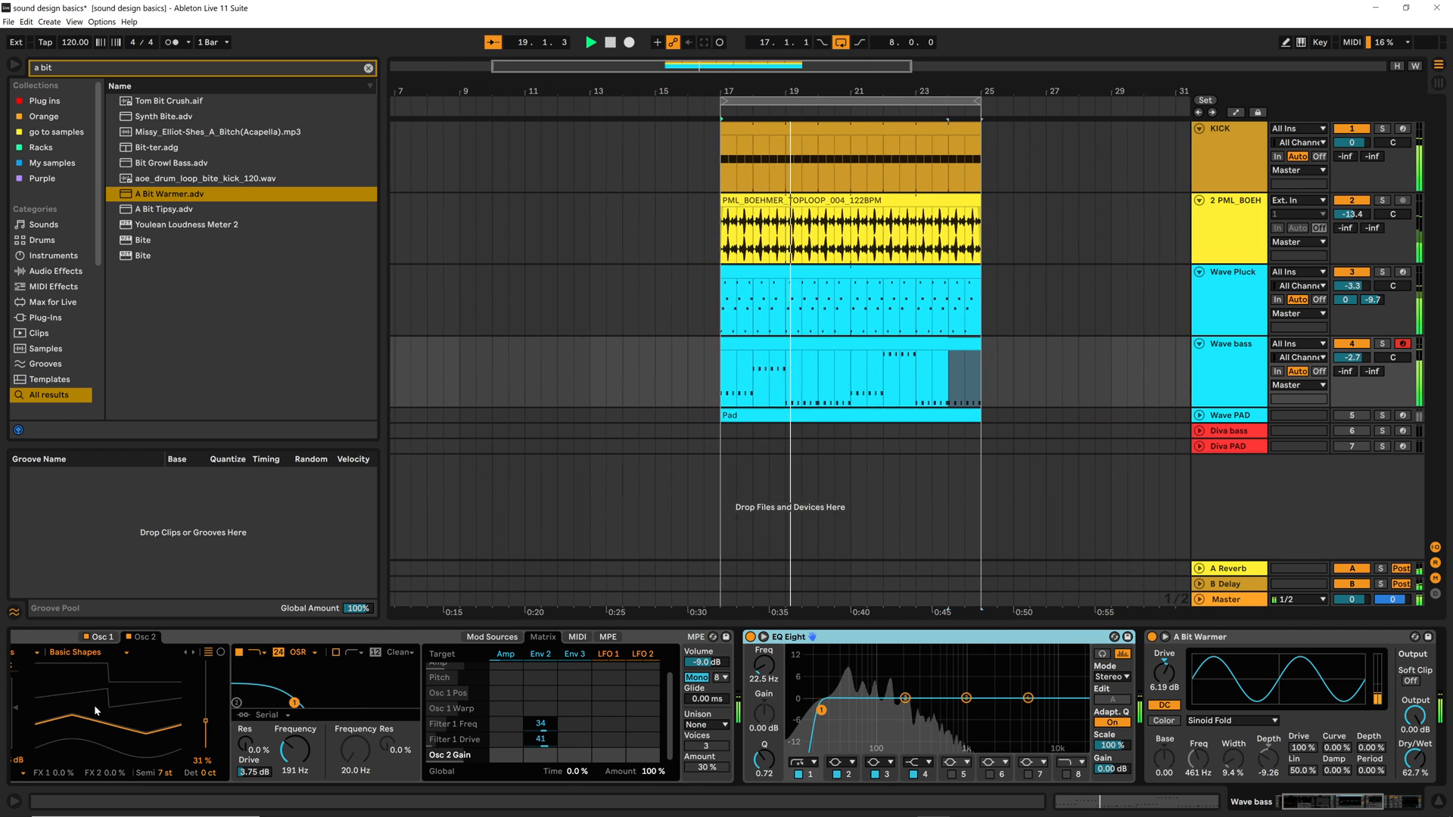
{"action": "key", "text": "space"}
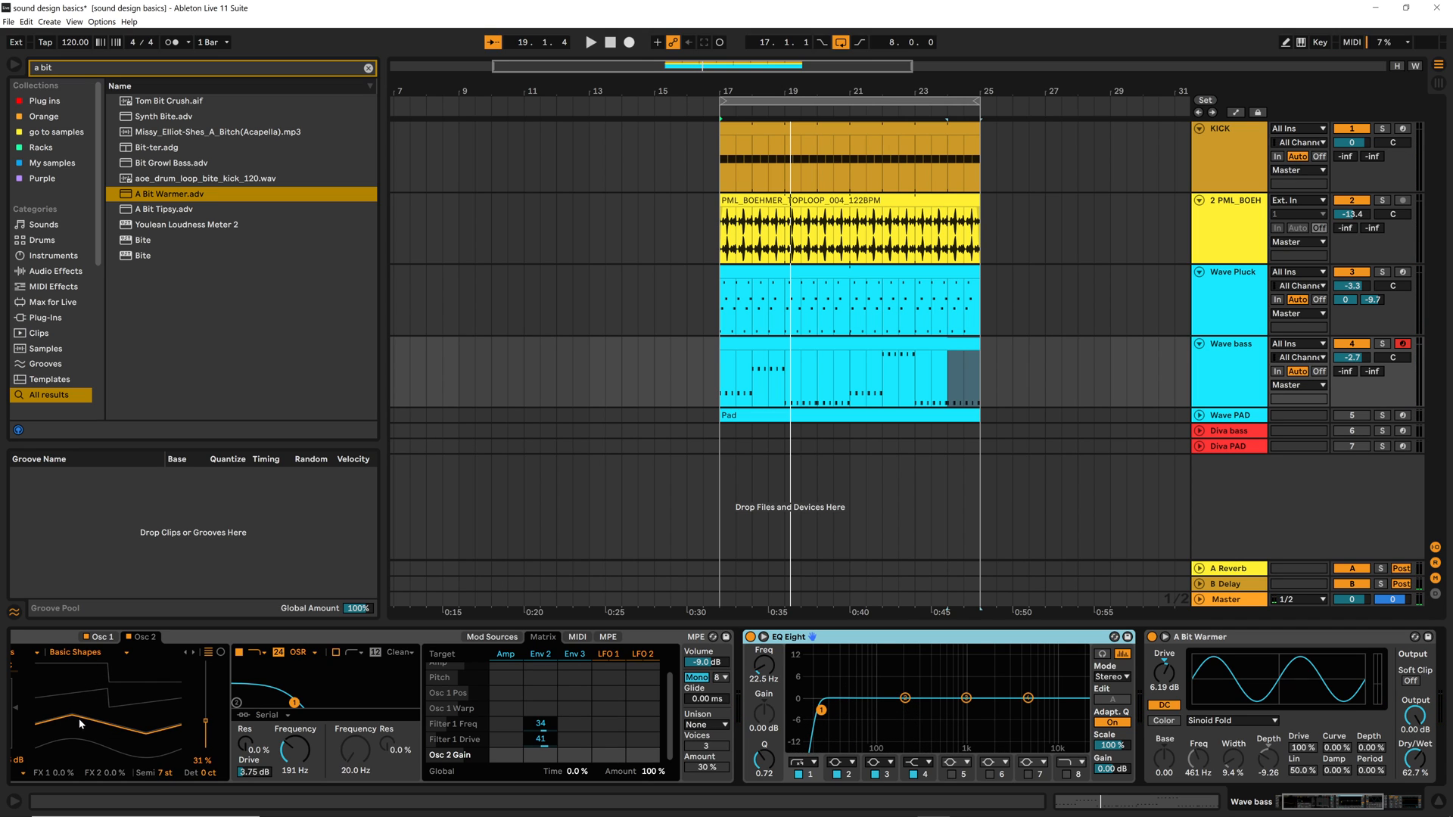
{"action": "key", "text": "space"}
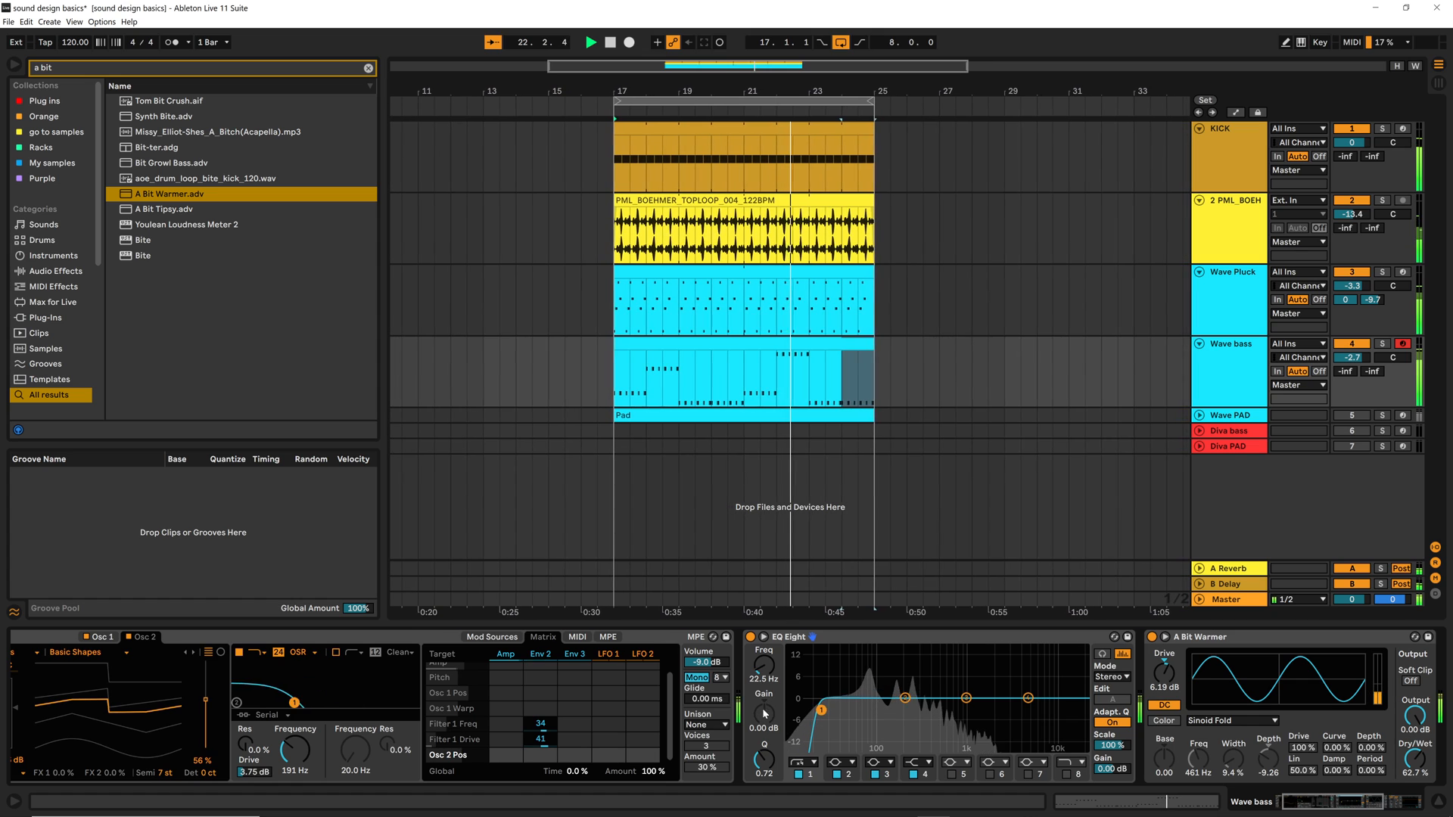
{"action": "key", "text": "space"}
Search the browser for chorus and insert Chorus-Ensemble between A Bit Warmer and Compressor on the Wave bass track
{"action": "left_click", "coordinate": [1310, 638]}
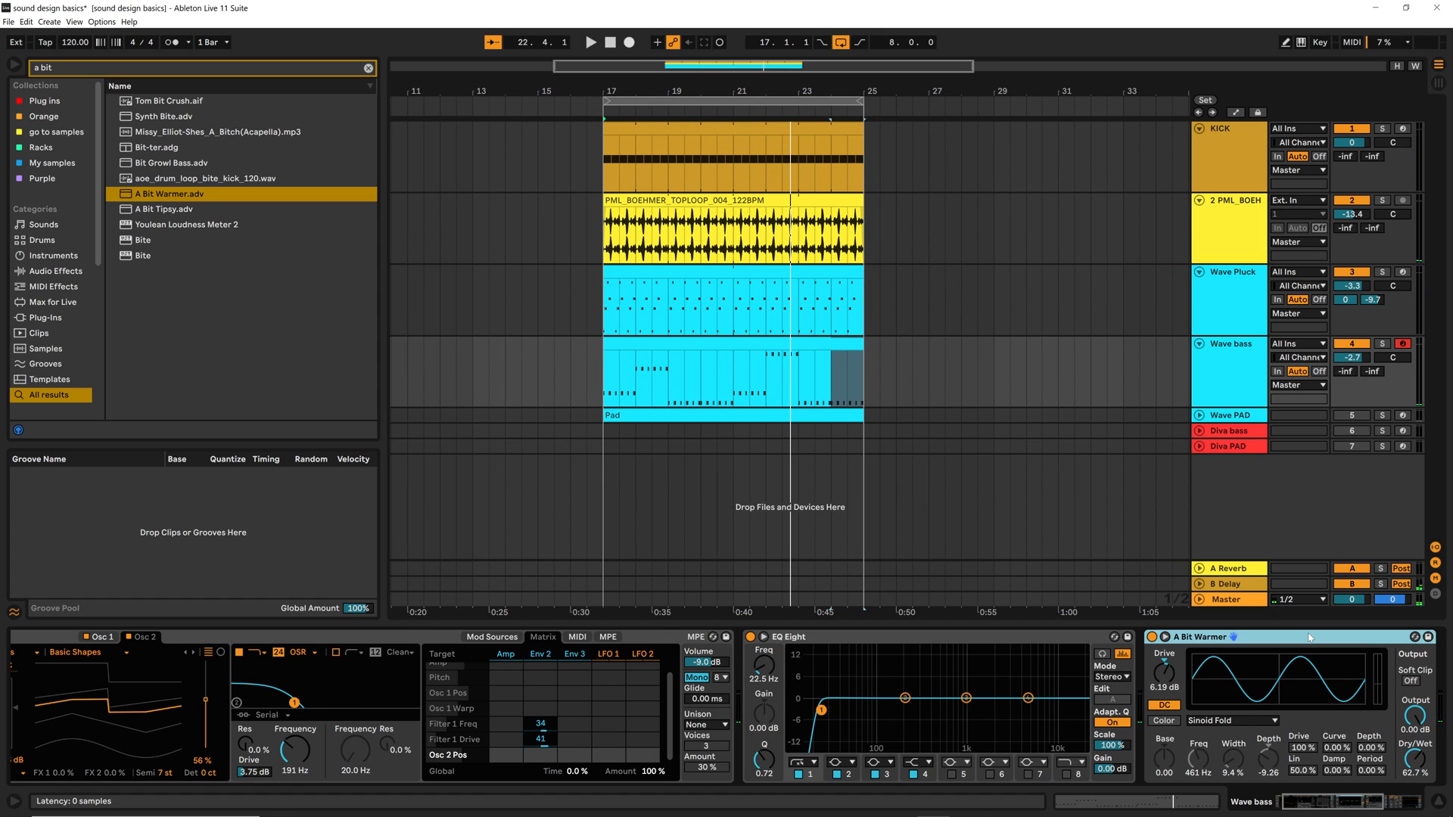
{"action": "key", "text": "Right"}
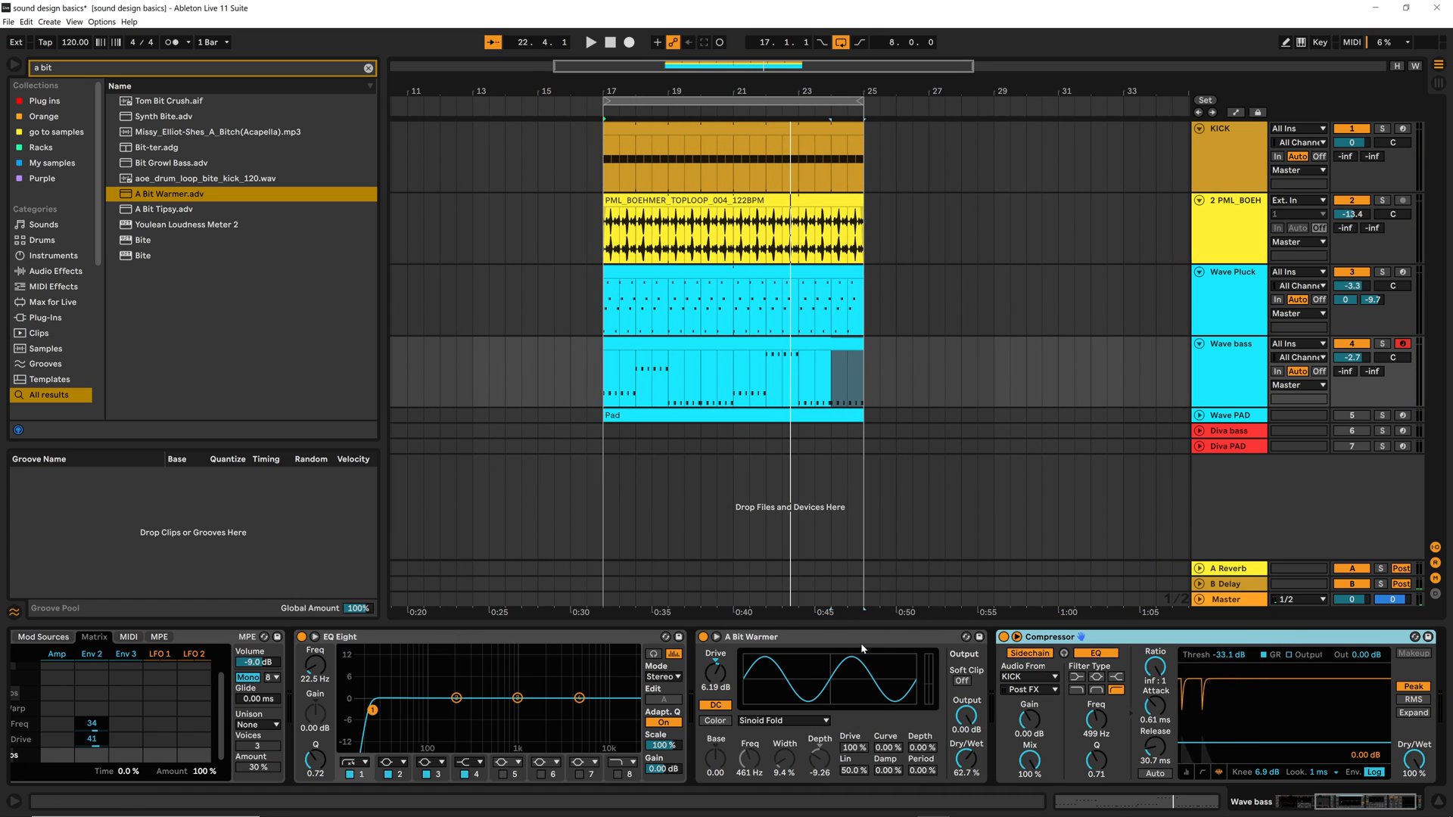
{"action": "left_click", "coordinate": [888, 638]}
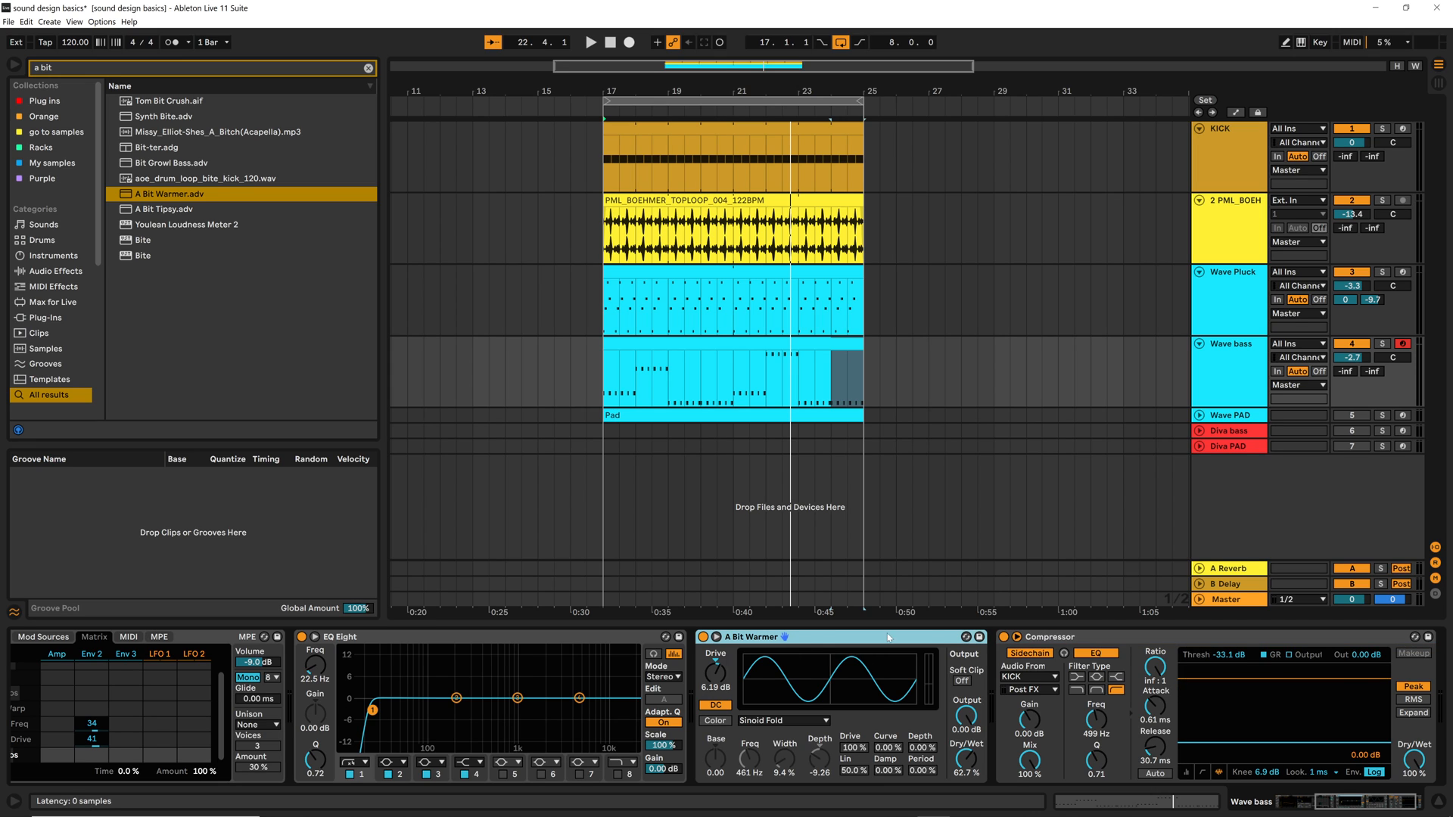
{"action": "left_click", "coordinate": [369, 68]}
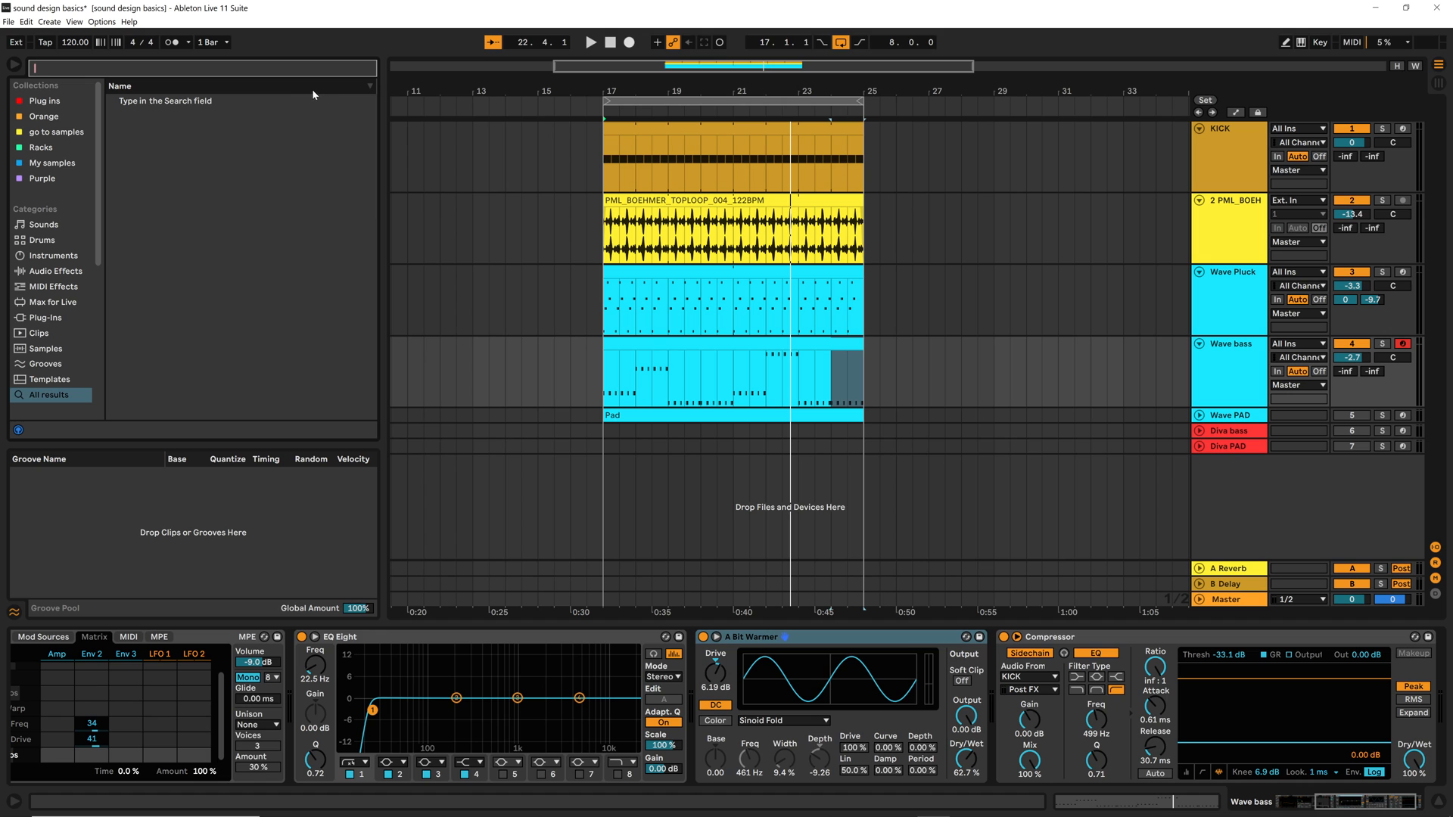
{"action": "type", "text": "chorus"}
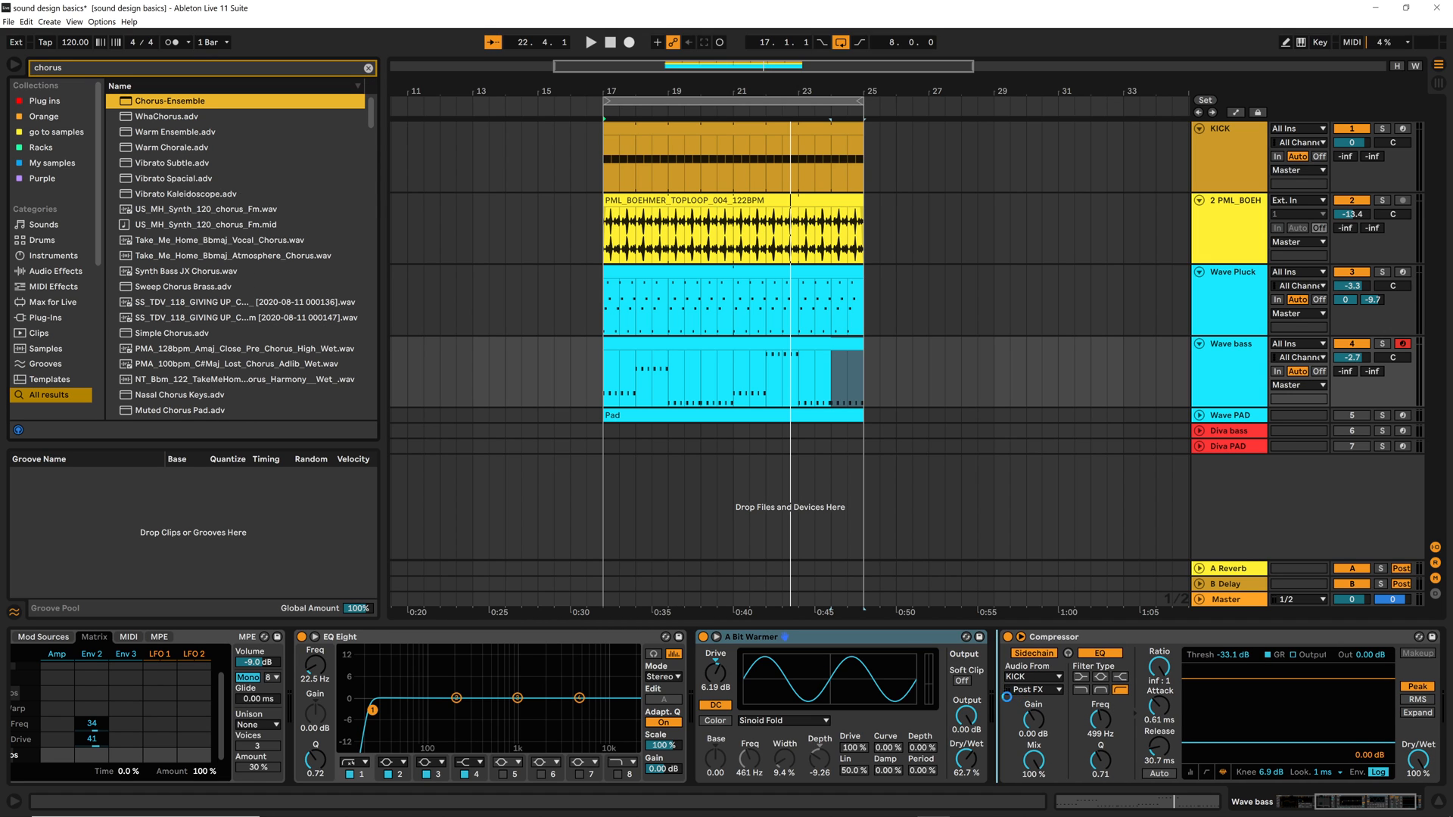
{"action": "left_click_drag", "start_coordinate": [1006, 696], "coordinate": [1003, 698]}
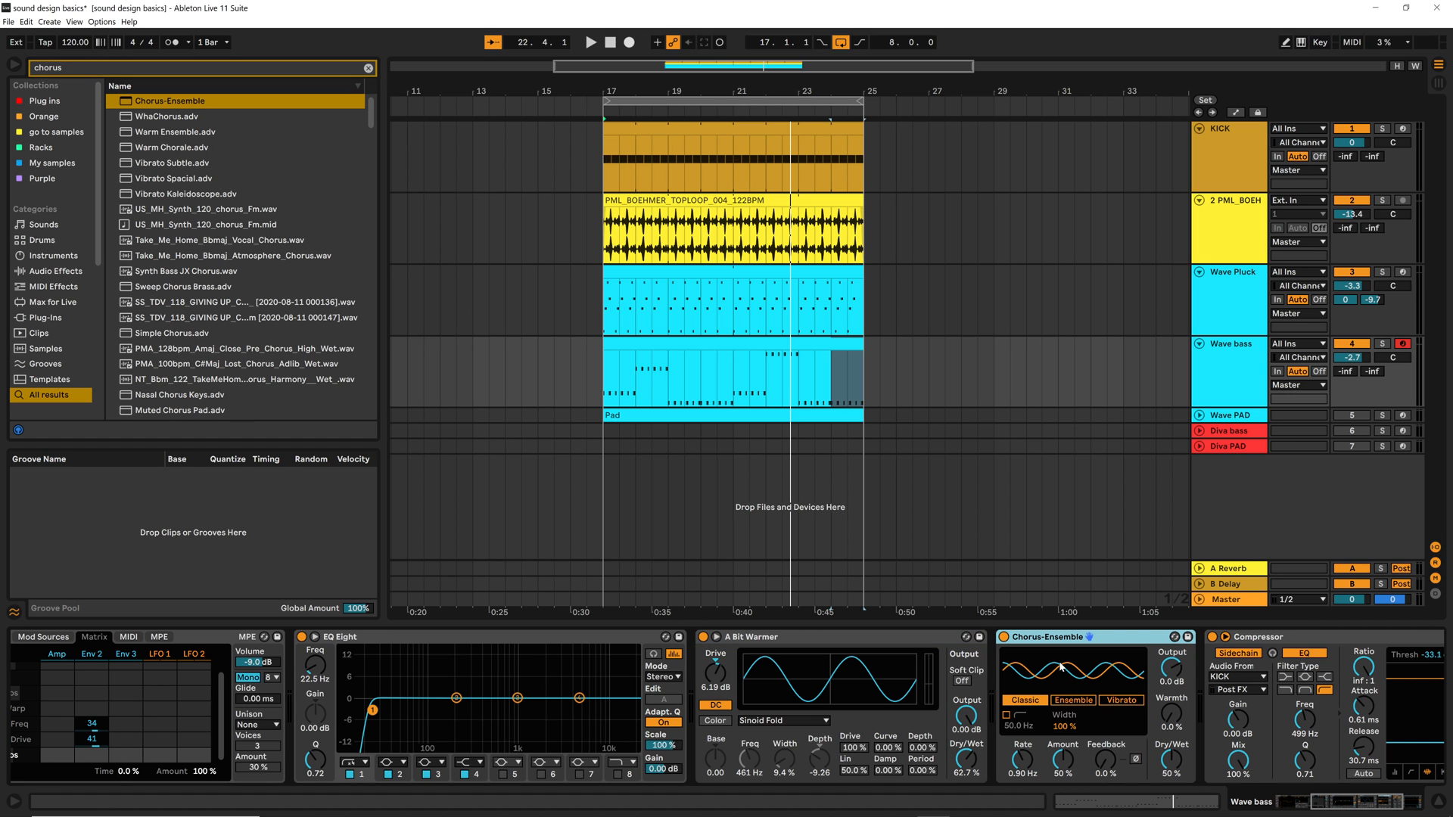
Group Chorus-Ensemble into an Audio Effect Rack, show its macro variations and chain list, and delete the rack
{"action": "key", "text": "ctrl+g"}
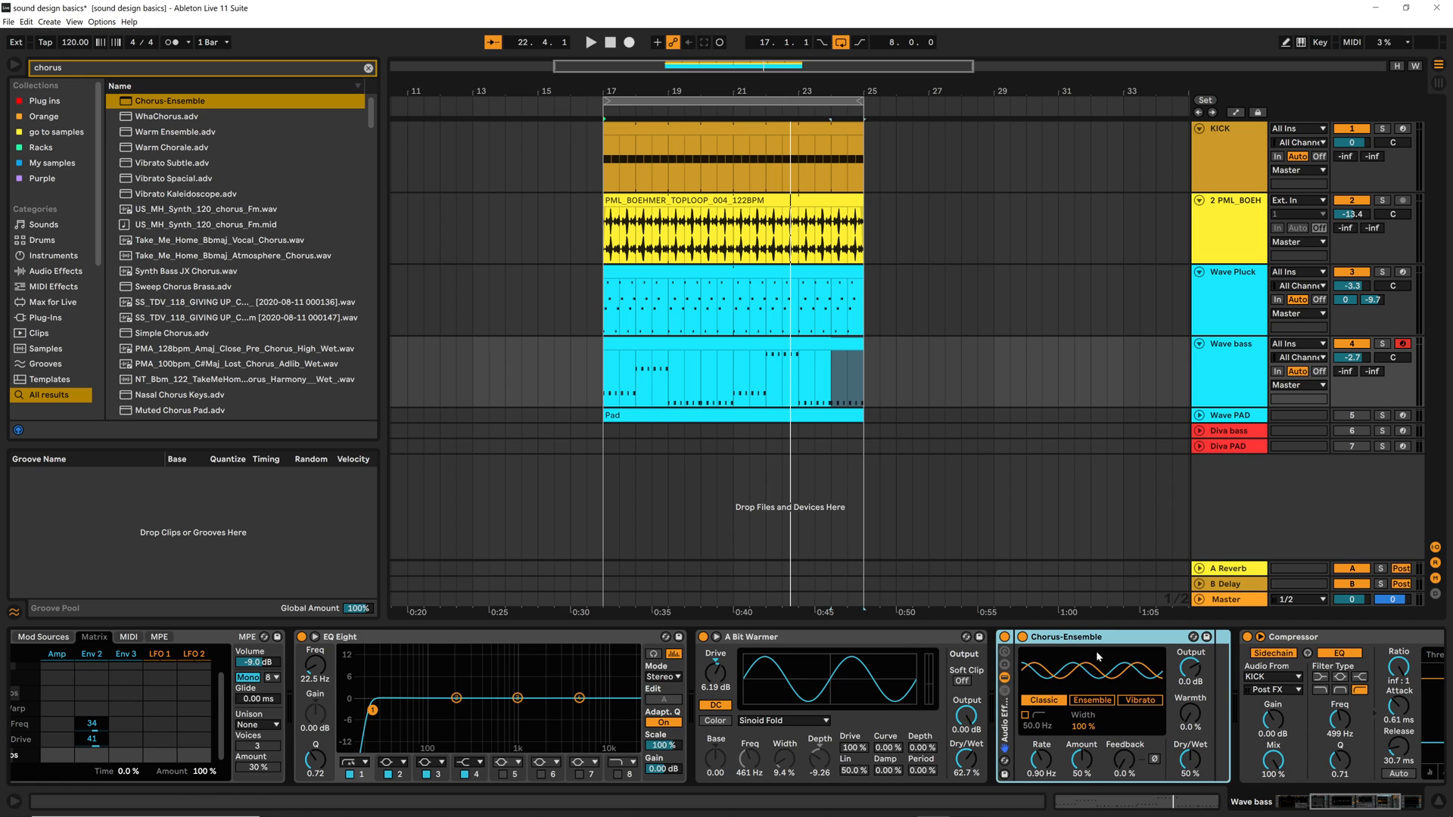
{"action": "left_click", "coordinate": [1006, 671]}
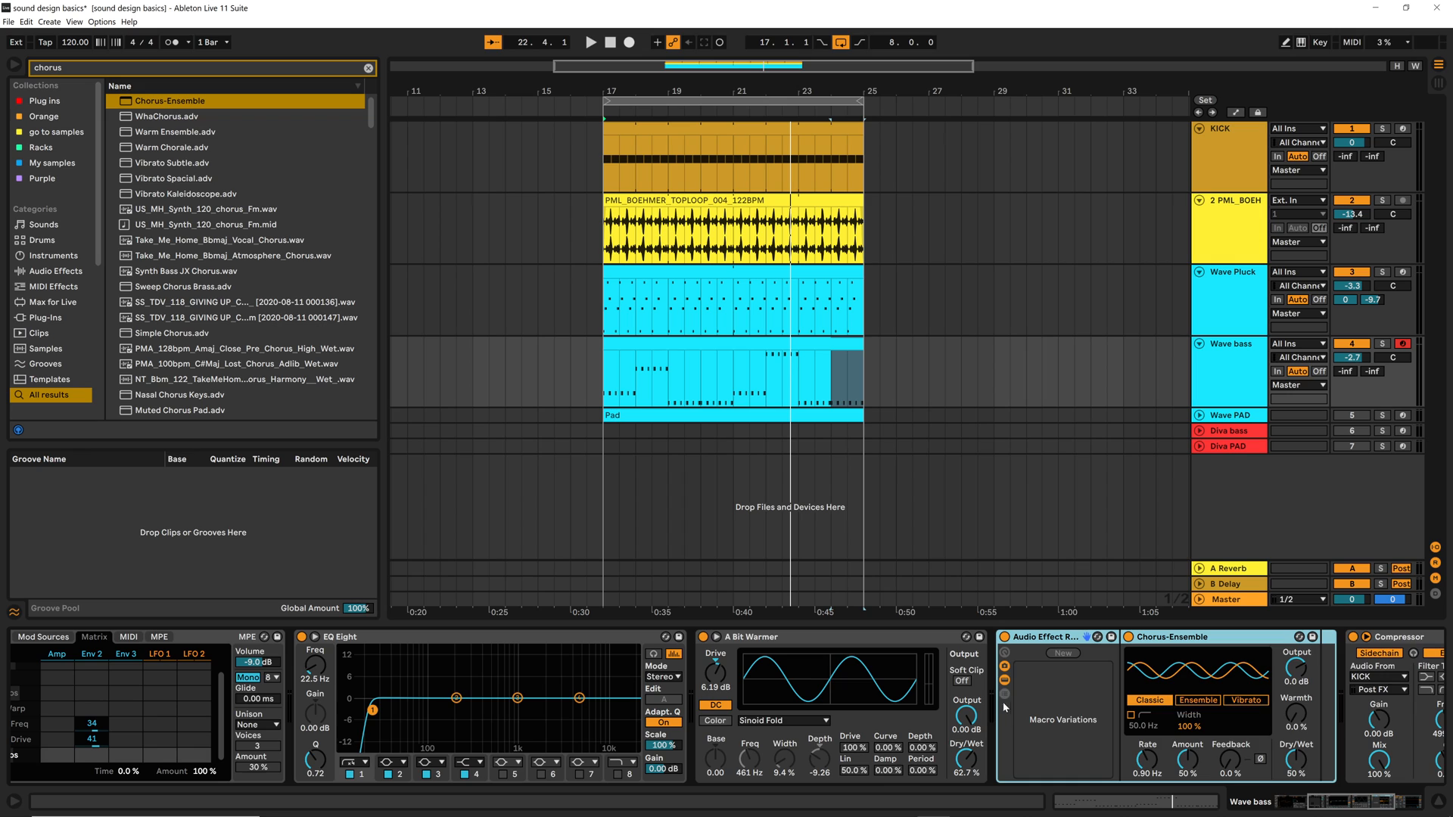
{"action": "left_click", "coordinate": [1004, 693]}
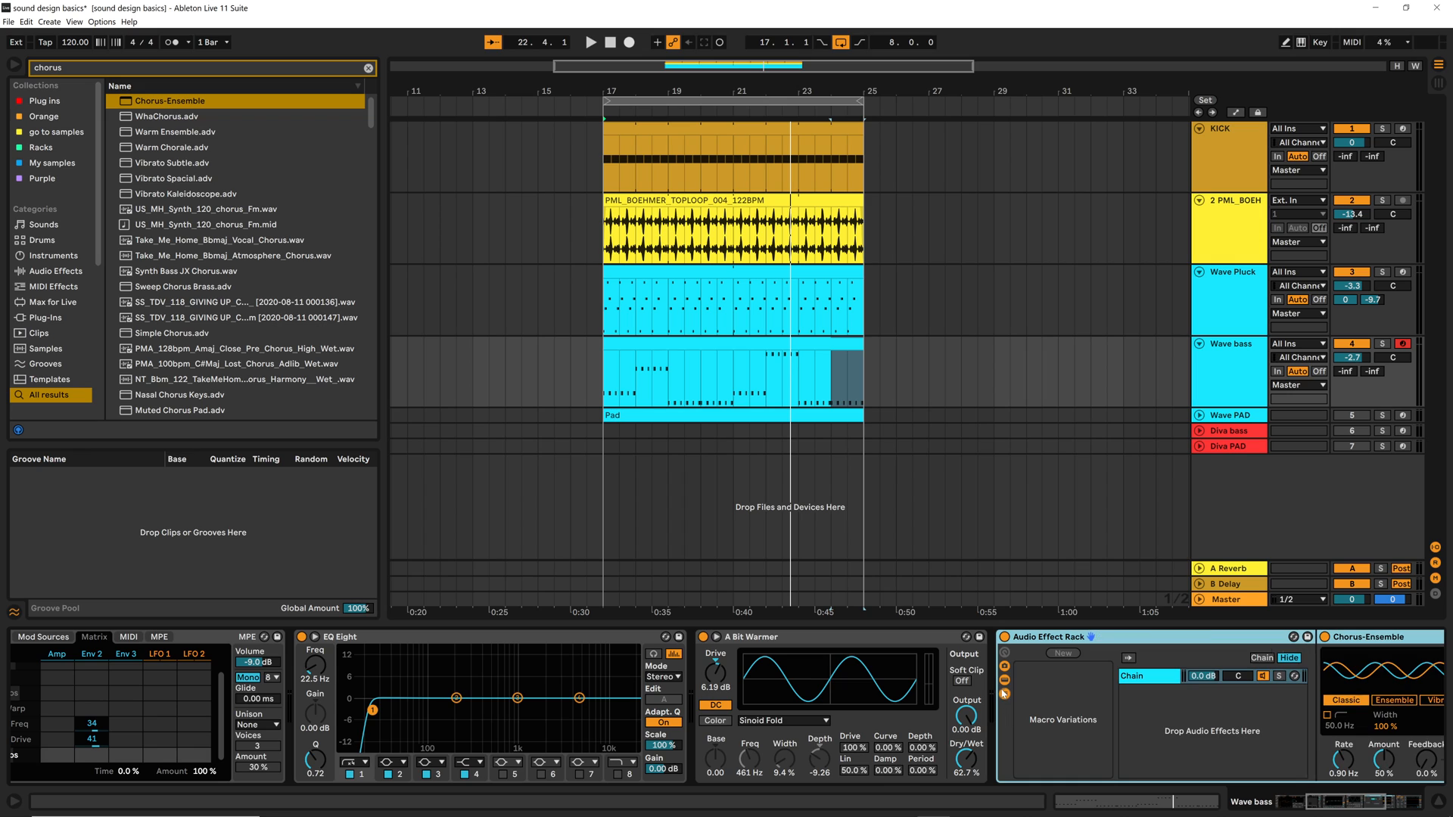
{"action": "left_click", "coordinate": [1153, 700]}
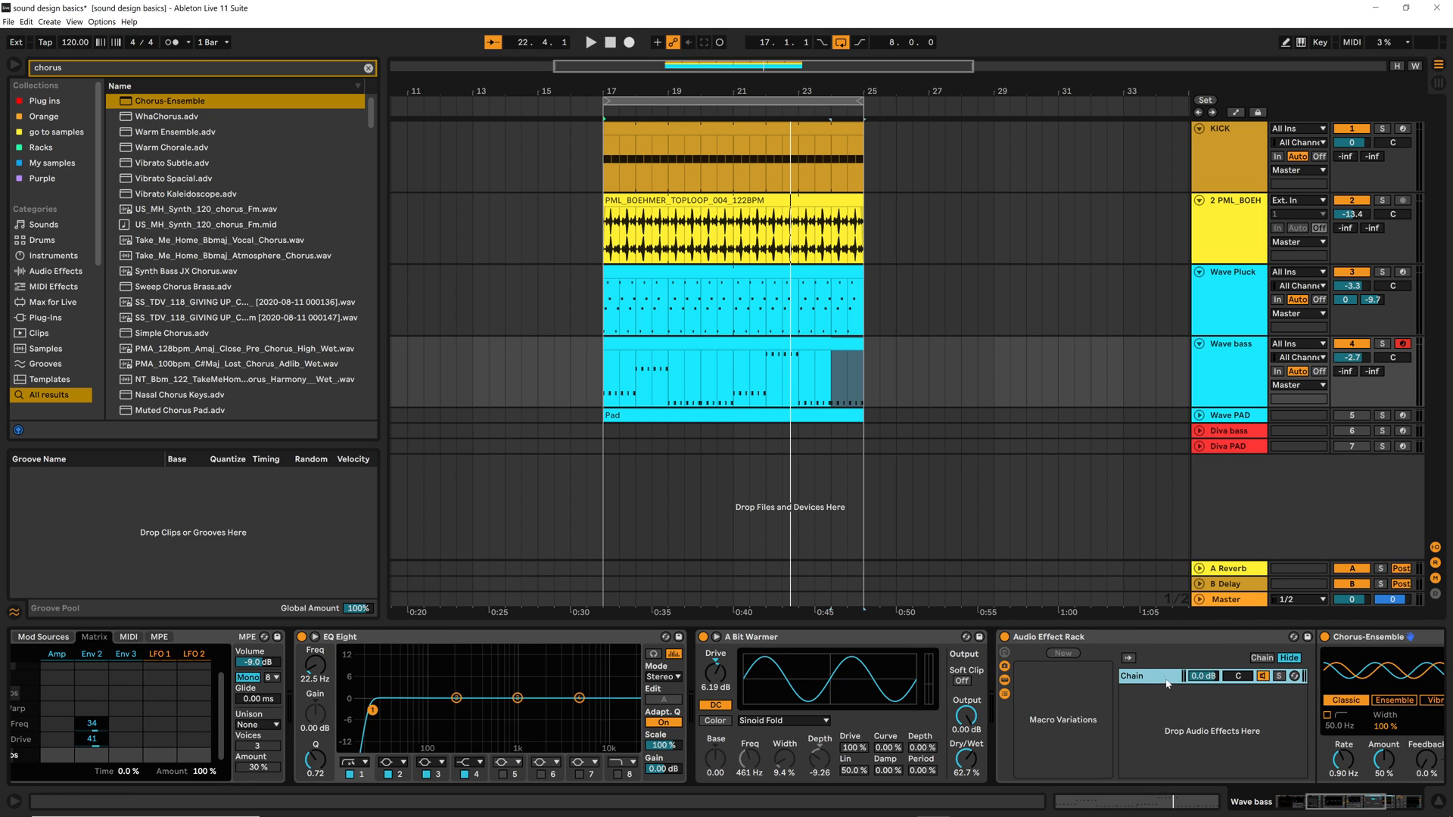
{"action": "left_click", "coordinate": [1134, 634]}
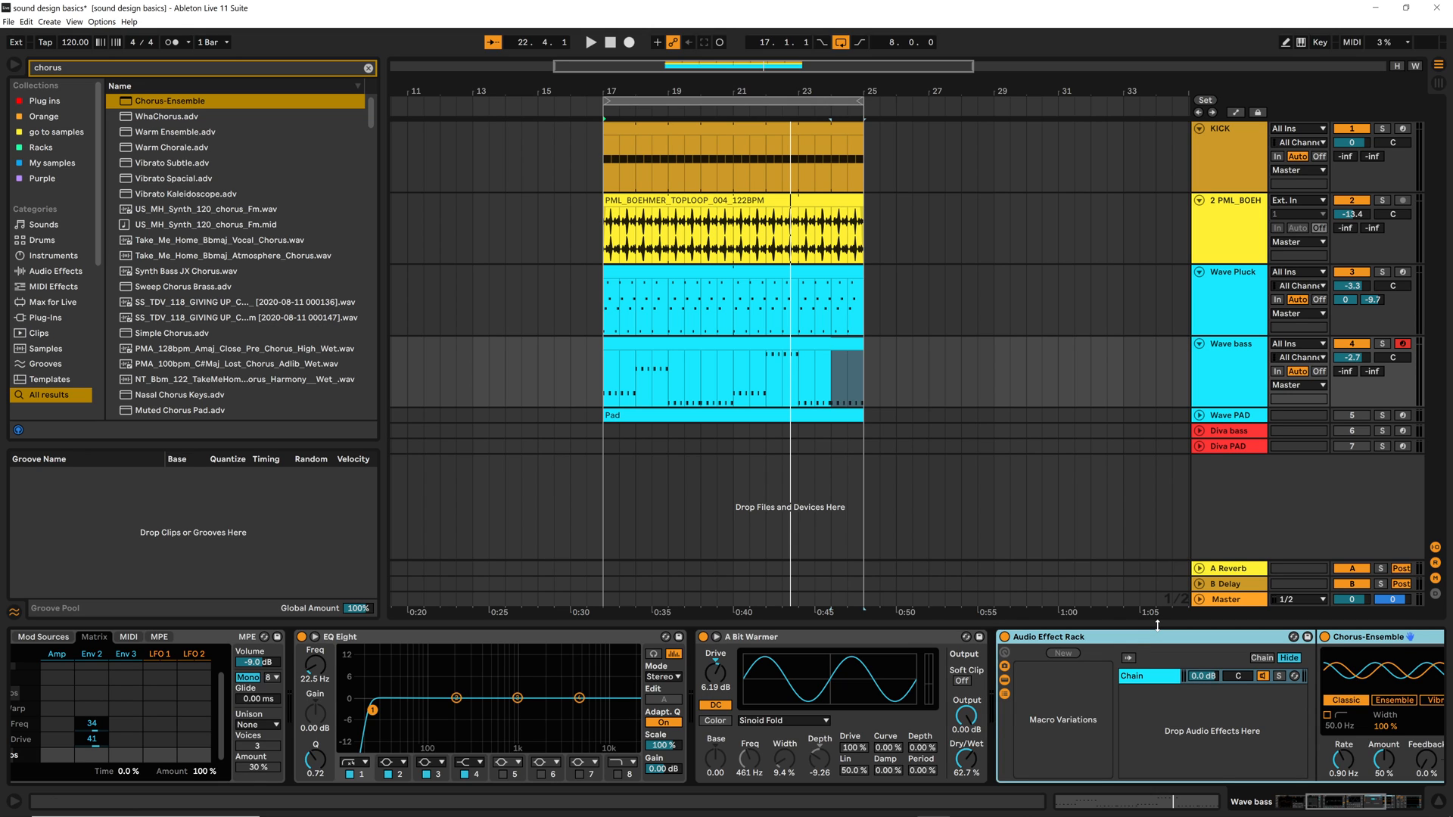
{"action": "key", "text": "Delete"}
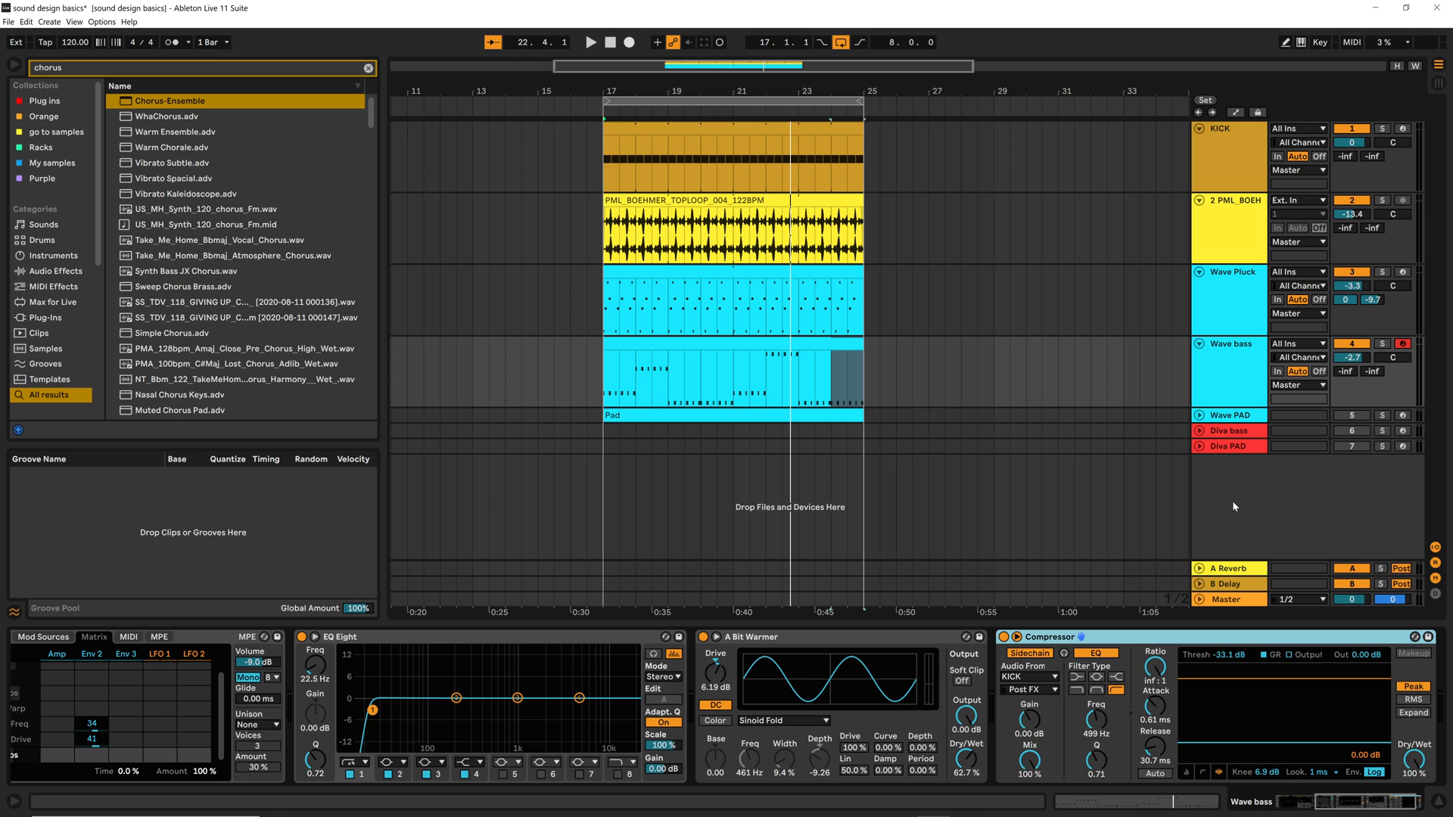
Create a new return track and load Chorus-Ensemble followed by EQ Eight onto it
{"action": "key", "text": "ctrl+alt+t"}
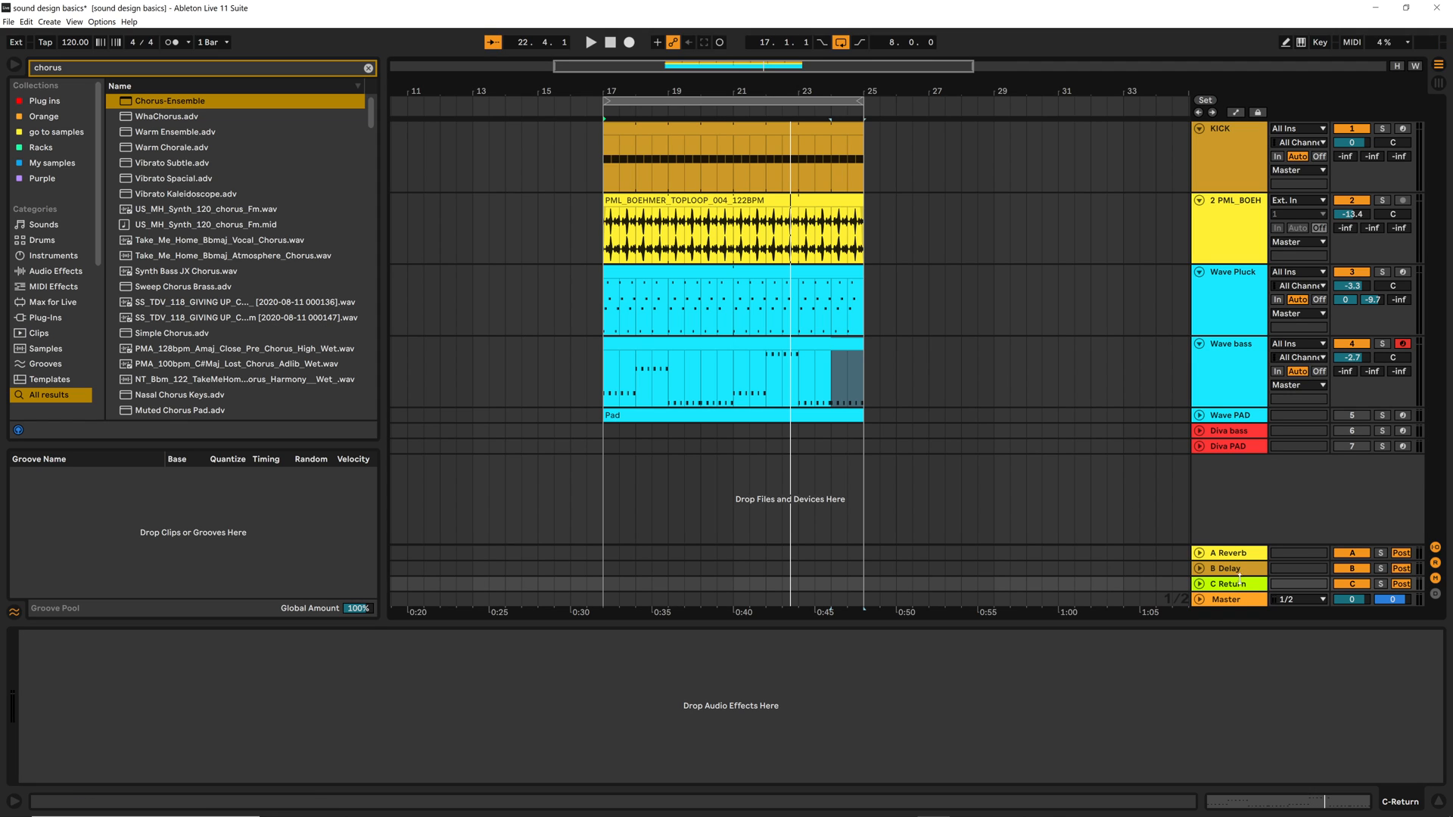
{"action": "left_click_drag", "start_coordinate": [170, 101], "coordinate": [399, 653]}
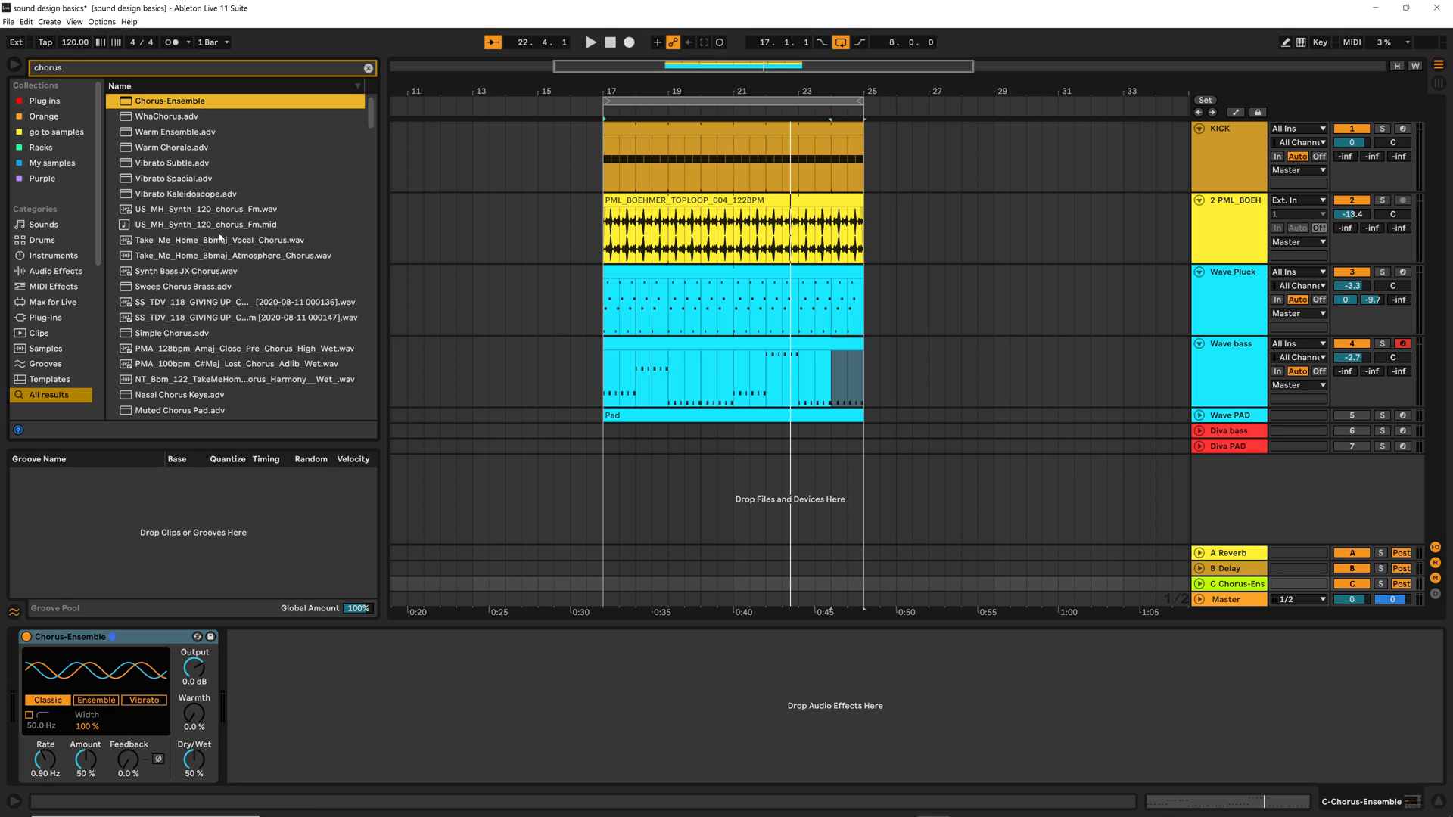
{"action": "left_click", "coordinate": [368, 68]}
{"action": "type", "text": "eq"}
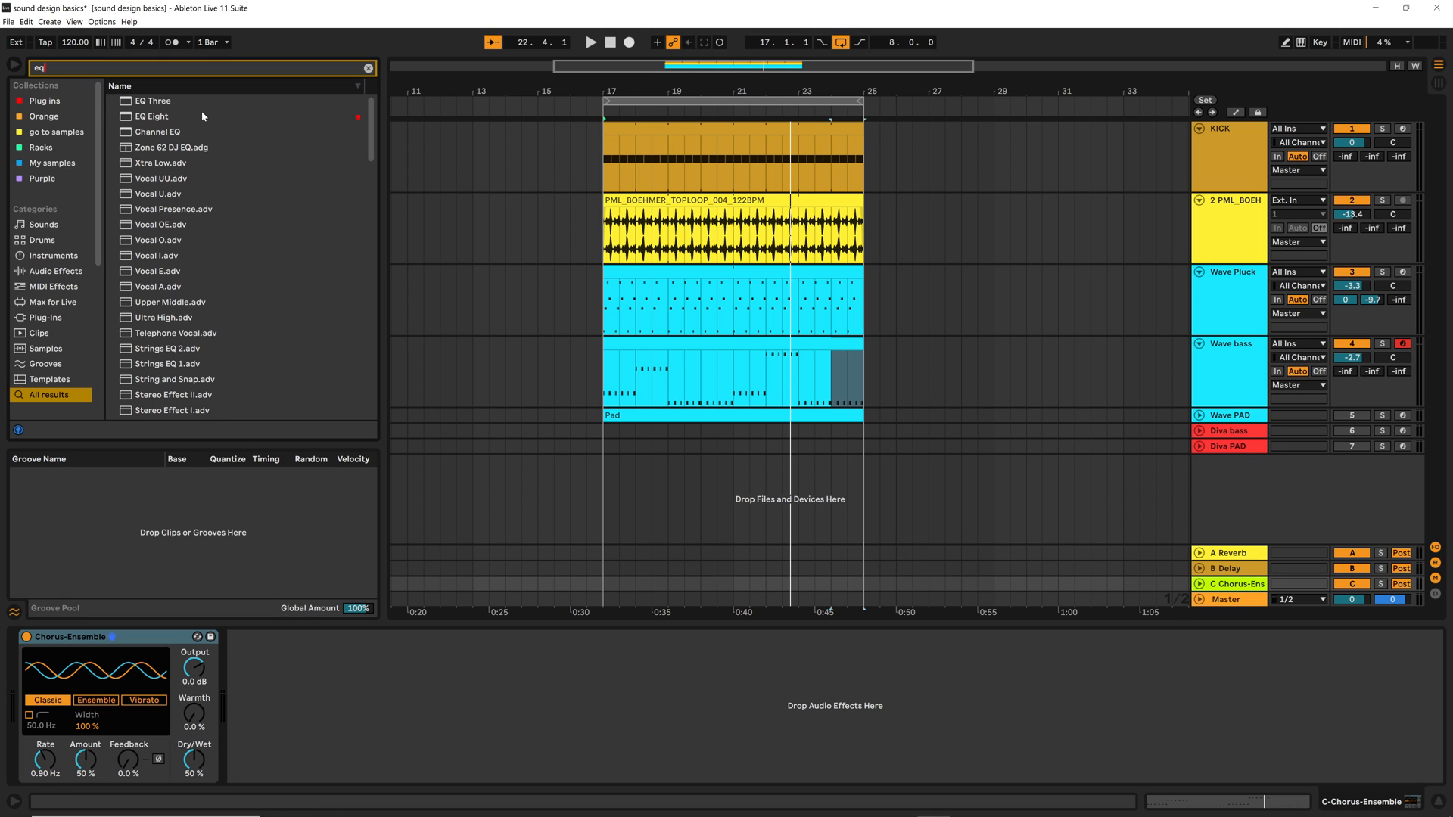
{"action": "left_click", "coordinate": [157, 117]}
{"action": "left_click_drag", "start_coordinate": [157, 119], "coordinate": [397, 667]}
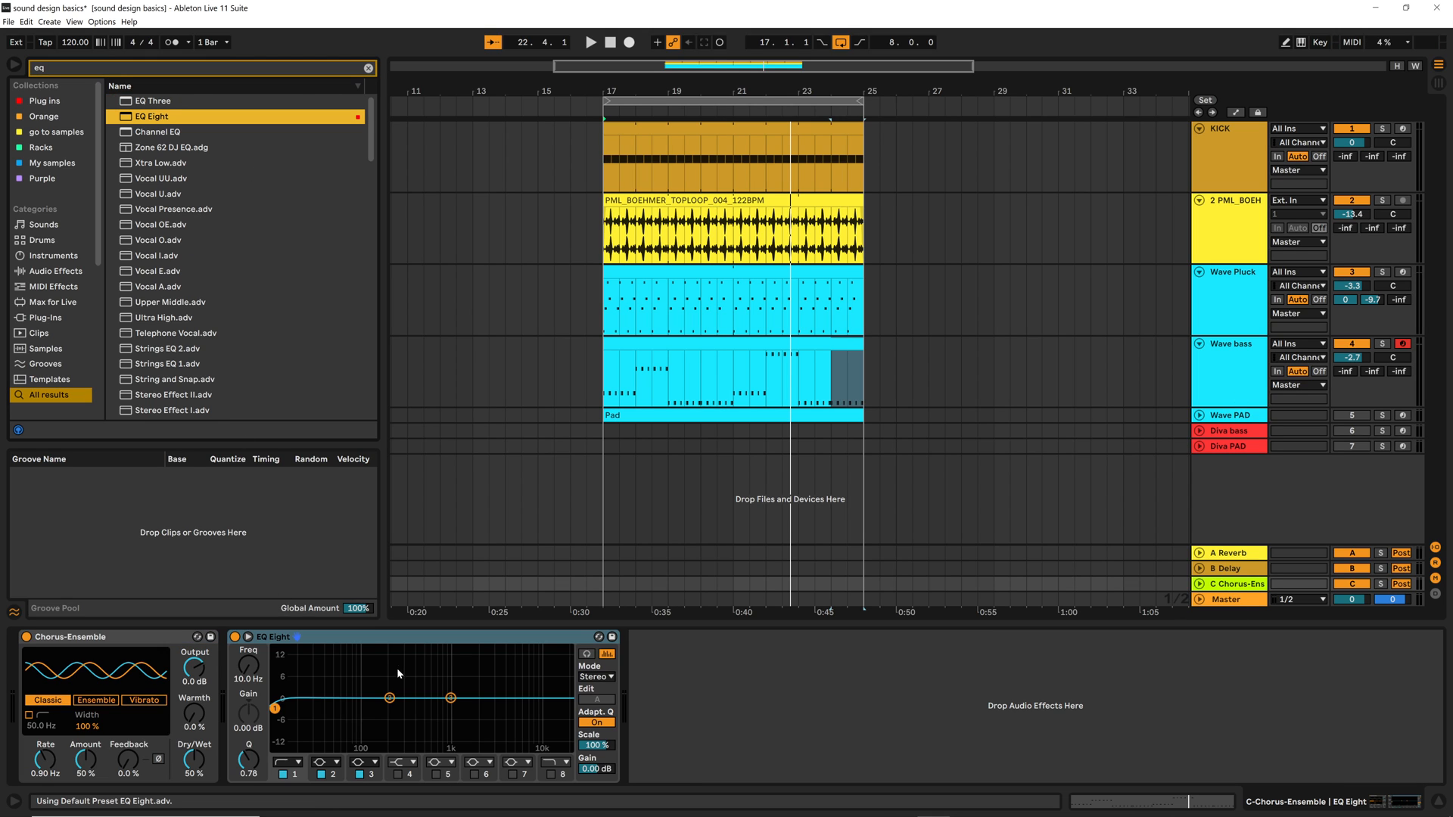
Shape band 1 of the return's EQ Eight into a low cut at 129 Hz and set Chorus-Ensemble to 100% wet
{"action": "left_click", "coordinate": [285, 765]}
{"action": "left_click", "coordinate": [280, 712]}
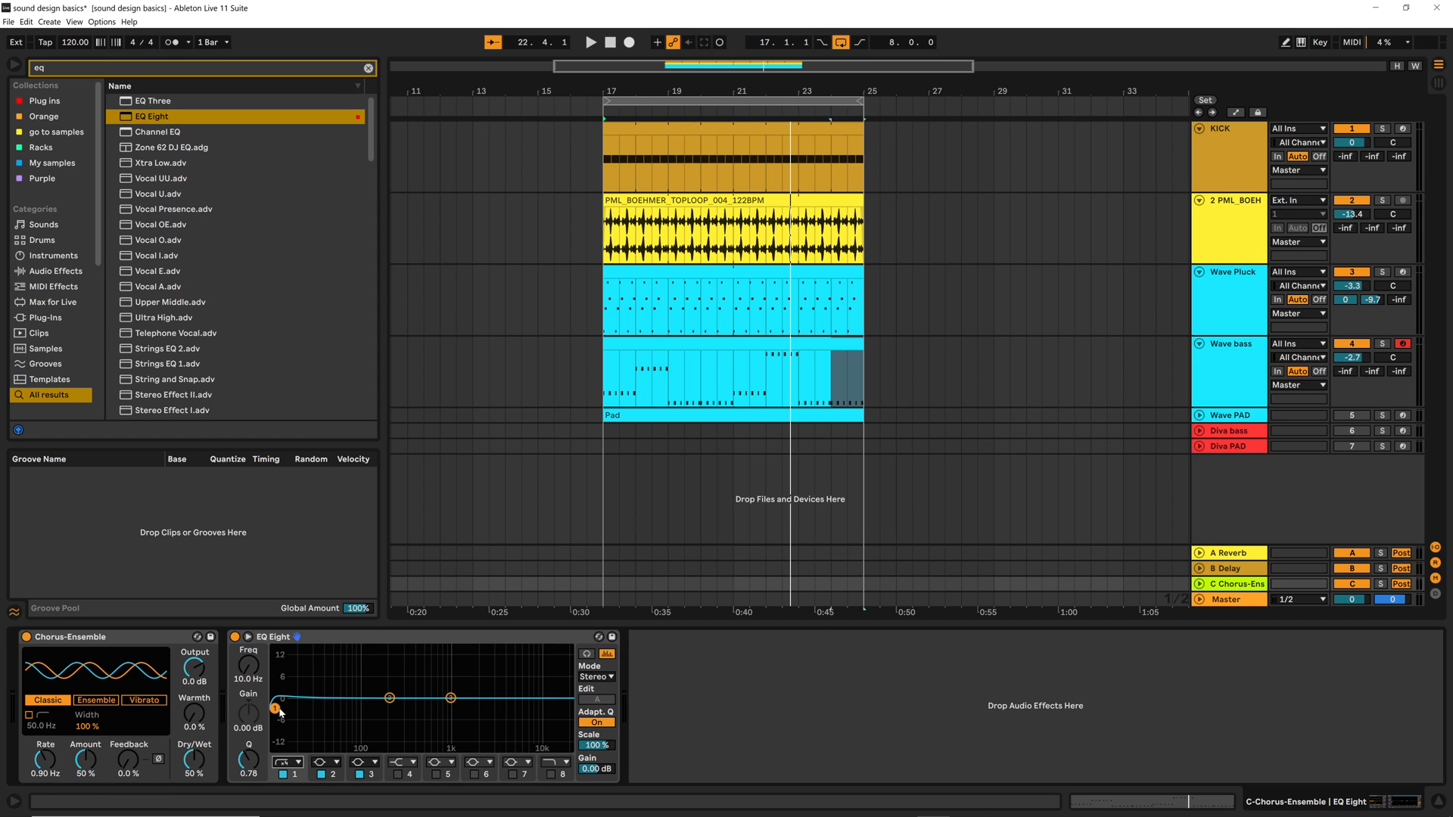
{"action": "left_click_drag", "start_coordinate": [279, 712], "coordinate": [372, 712]}
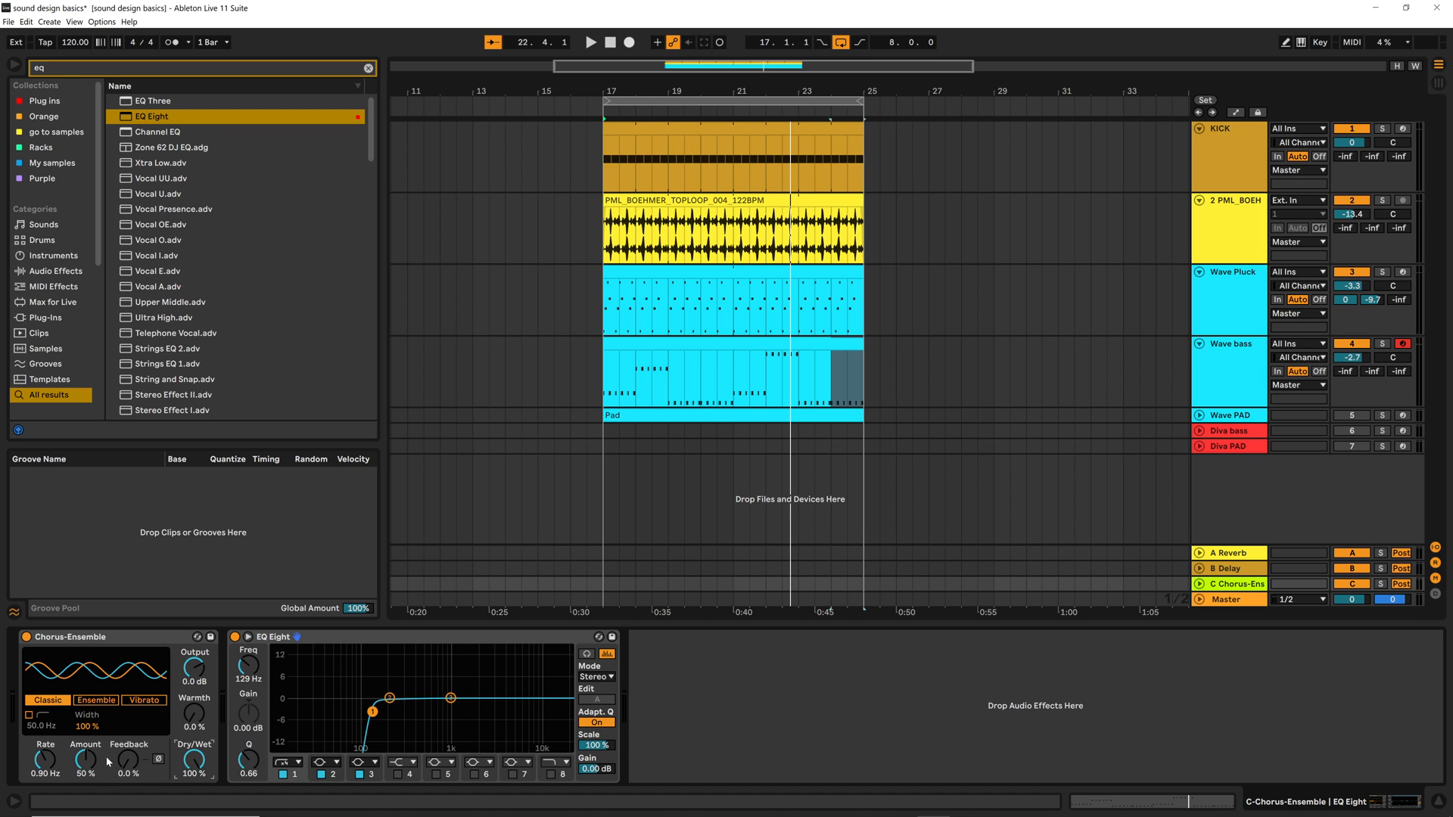
Raise the Wave bass track's send to the chorus return to -1.0 dB during playback
{"action": "left_click", "coordinate": [1236, 395]}
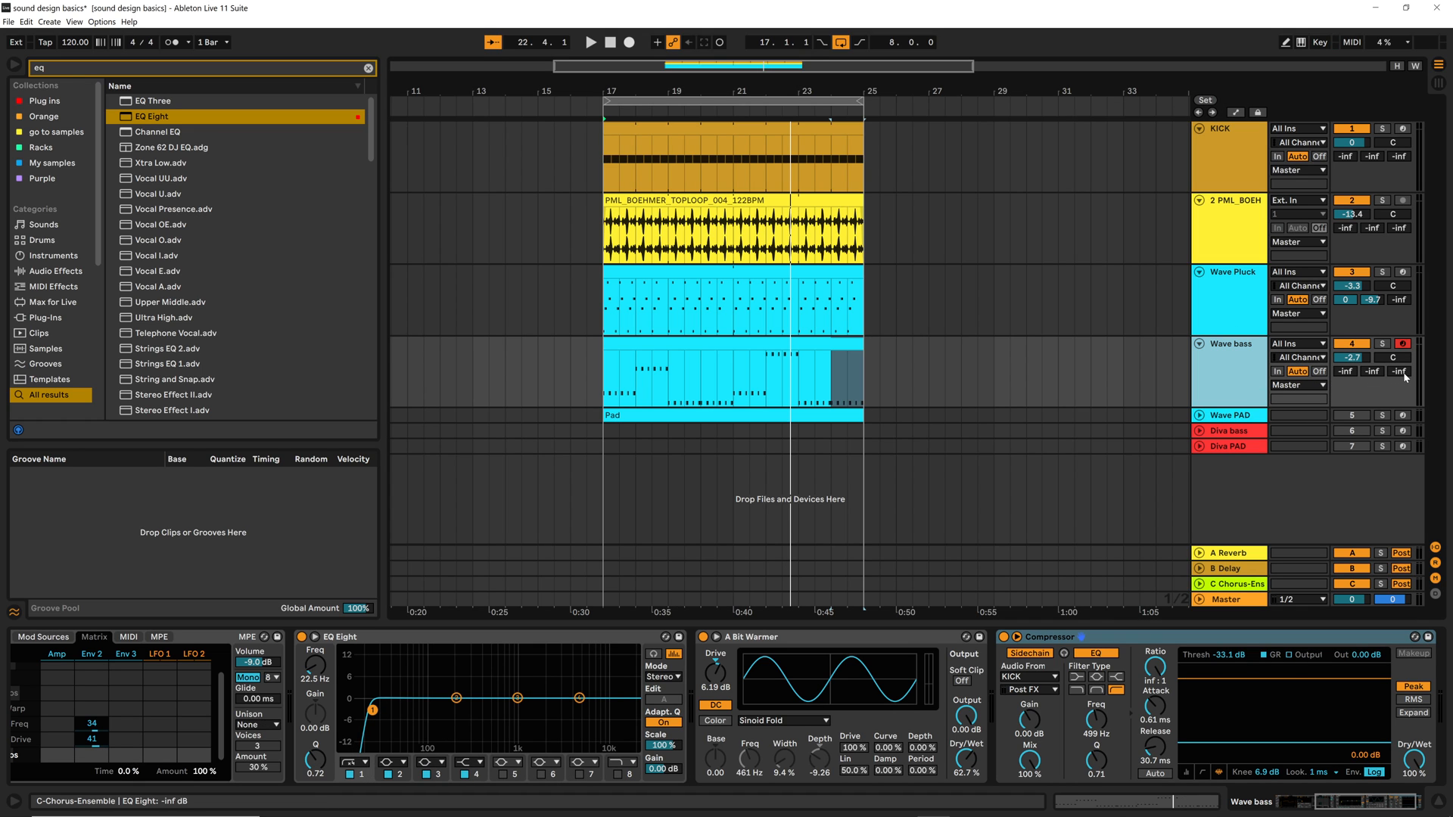
{"action": "key", "text": "space"}
{"action": "left_click_drag", "start_coordinate": [1401, 379], "coordinate": [1401, 337]}
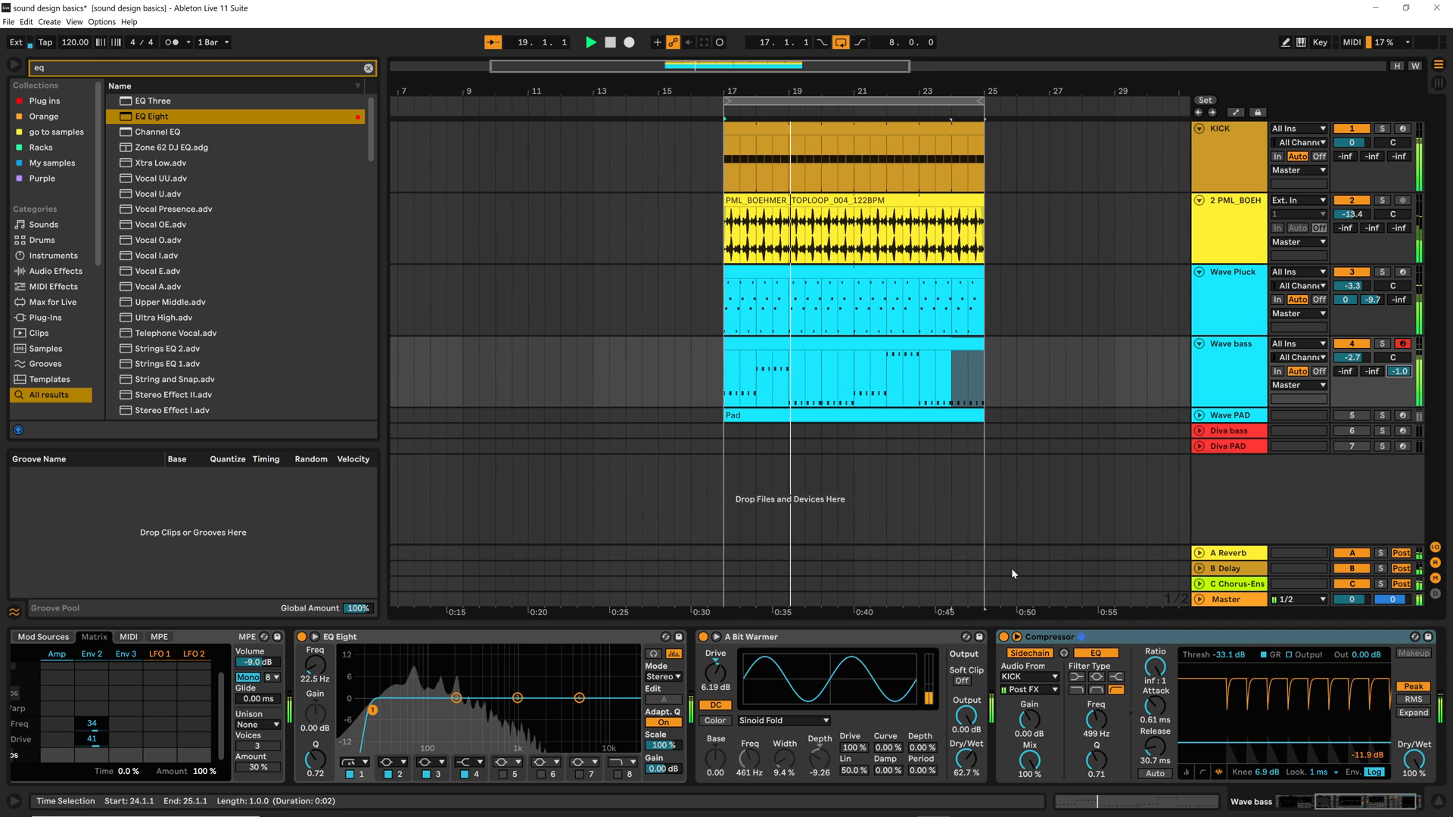
Boost the mids on the return's EQ Eight with band 2, and set band 3 to 1.11 kHz with 0.62 dB gain
{"action": "left_click", "coordinate": [1235, 579]}
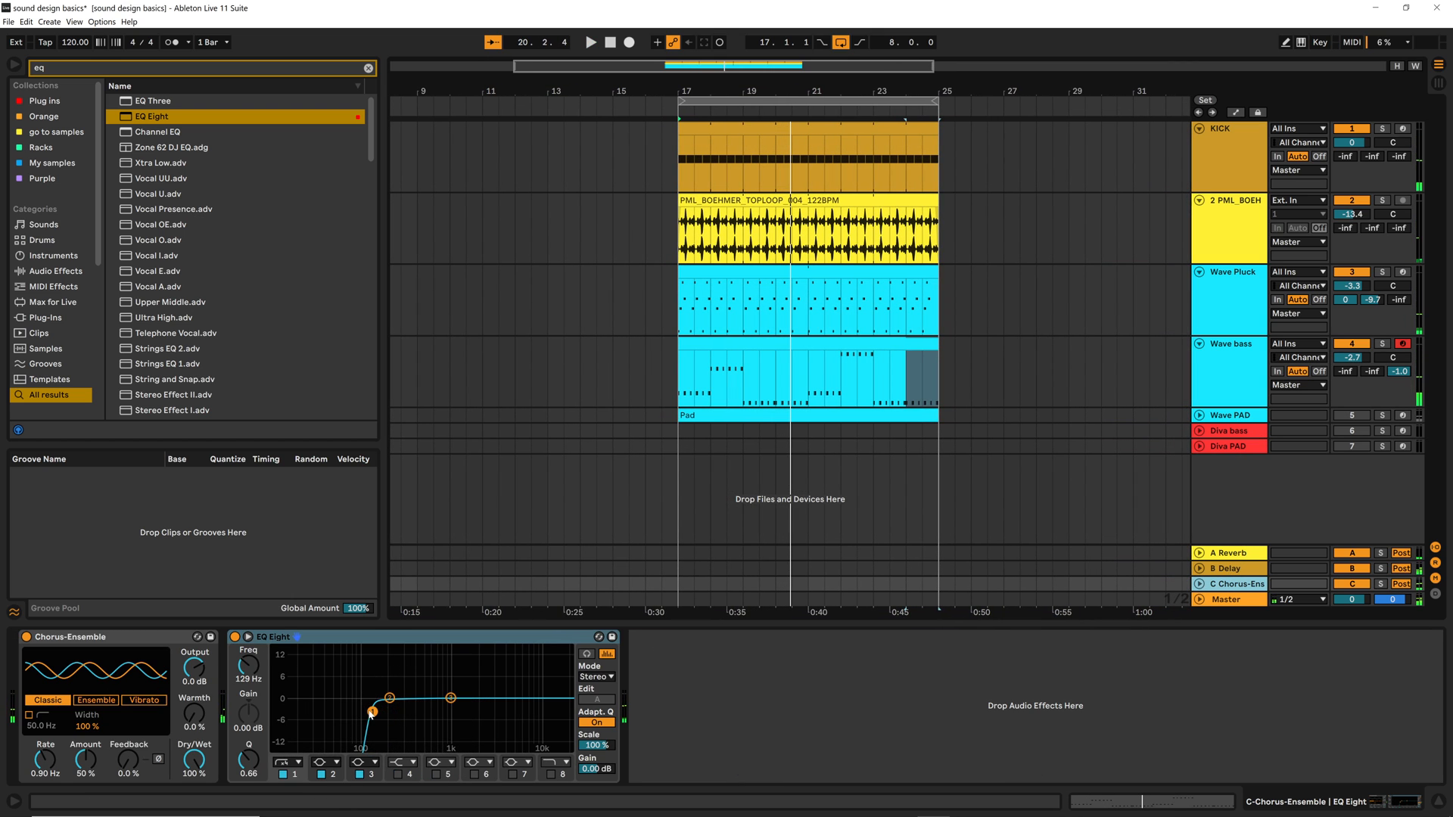
{"action": "left_click_drag", "start_coordinate": [372, 713], "coordinate": [454, 696]}
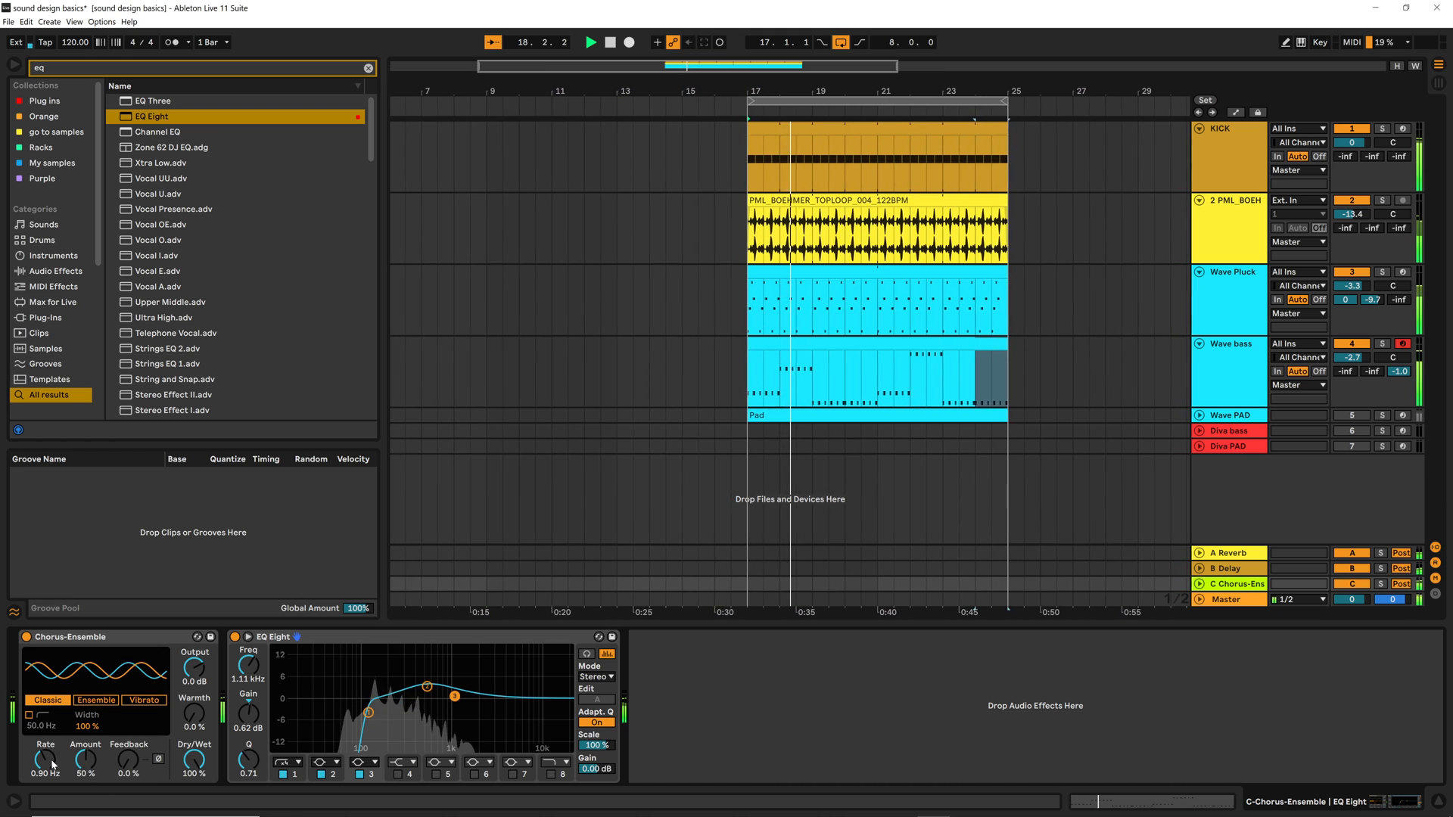
Switch Chorus-Ensemble to Ensemble mode and set its amount to 92% and rate to 1.16 Hz
{"action": "left_click", "coordinate": [97, 702]}
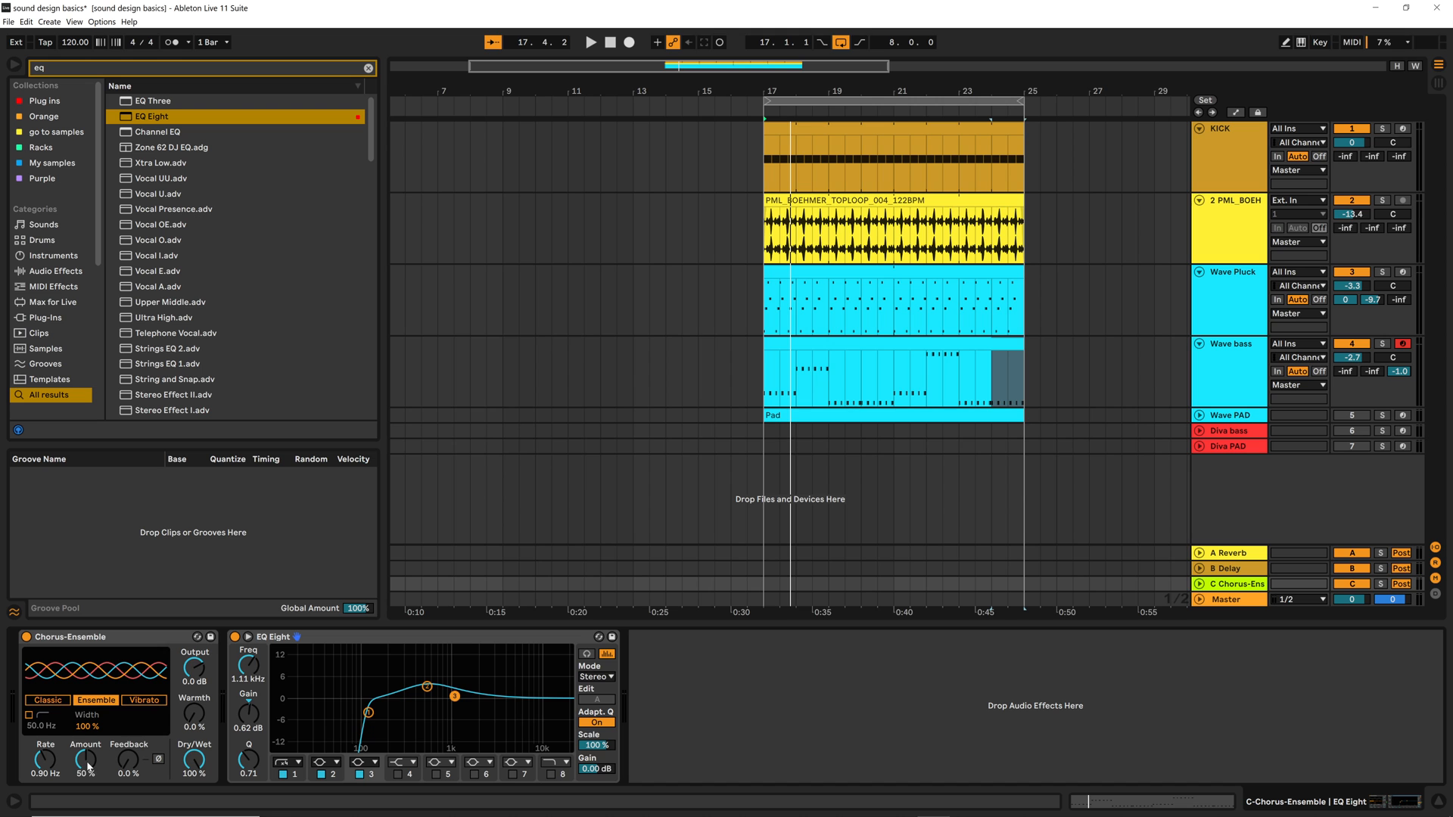
{"action": "left_click_drag", "start_coordinate": [88, 766], "coordinate": [88, 736]}
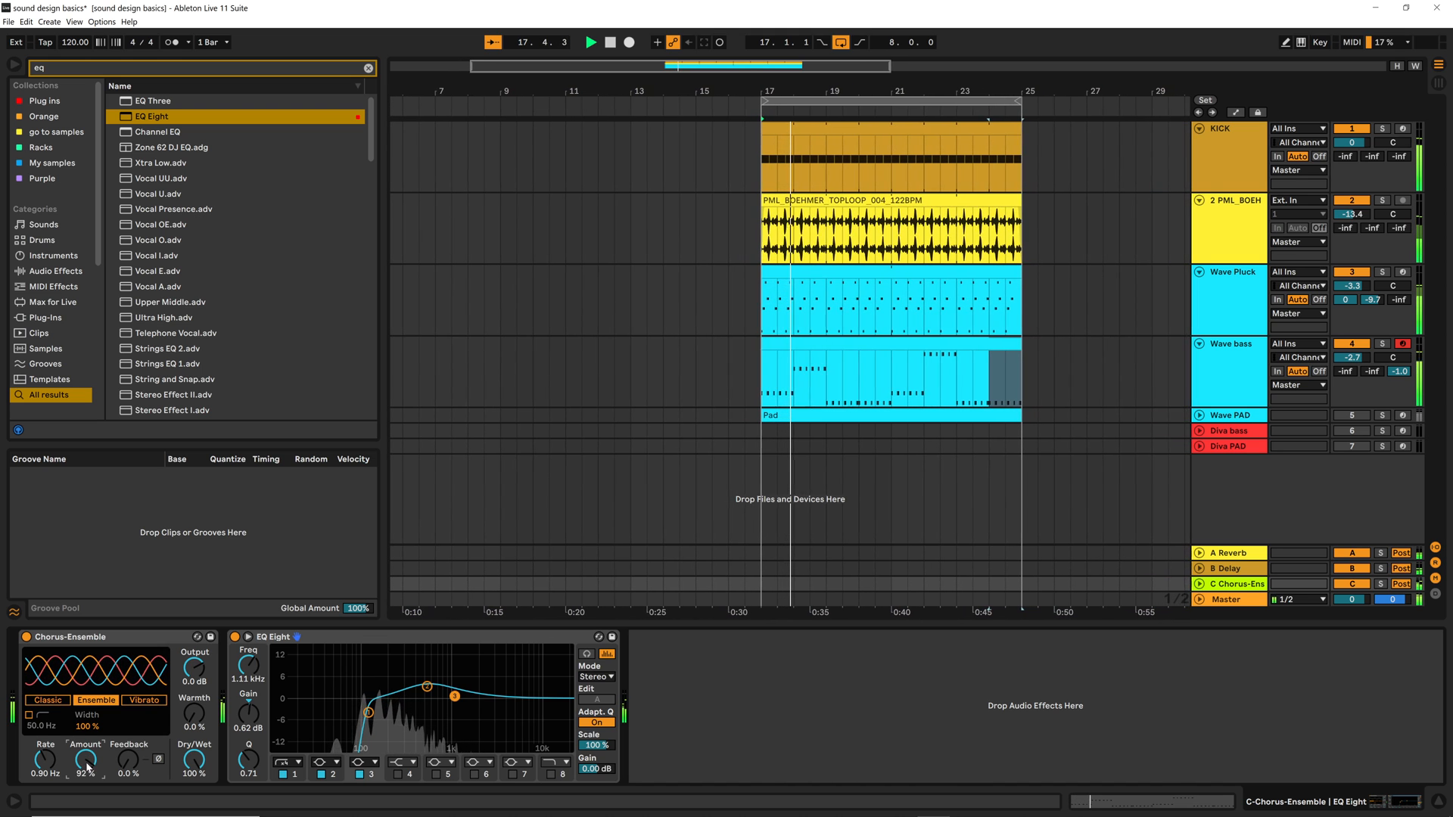
{"action": "mouse_move", "coordinate": [45, 760]}
{"action": "left_mouse_down"}
{"action": "mouse_move", "coordinate": [45, 780]}
{"action": "mouse_move", "coordinate": [44, 751]}
{"action": "left_mouse_up"}
{"action": "key", "text": "space"}
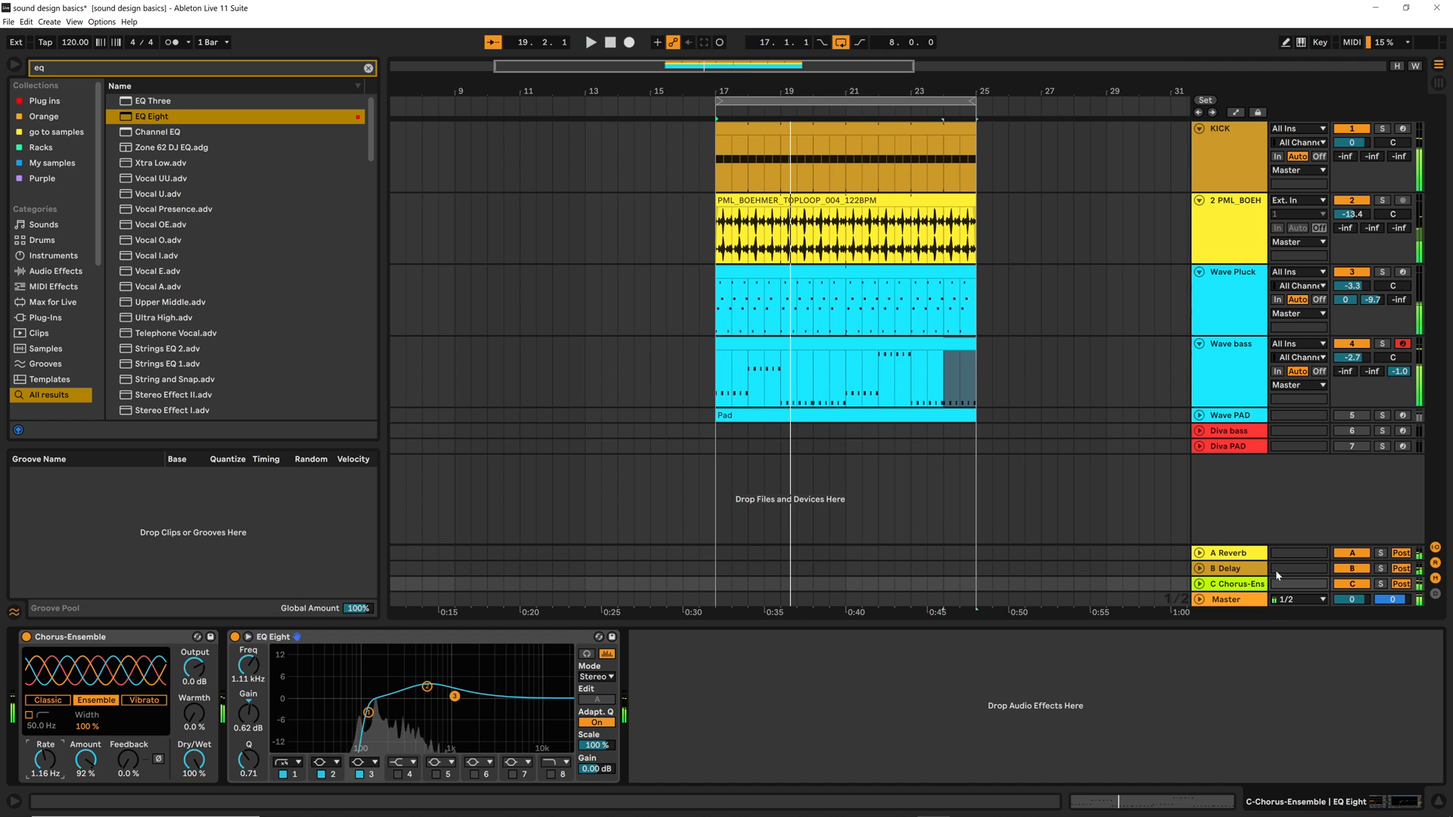
Solo the chorus return to set its rate to 1.10 Hz, turn solo off and play the full mix
{"action": "left_click", "coordinate": [1379, 585]}
{"action": "key", "text": "space"}
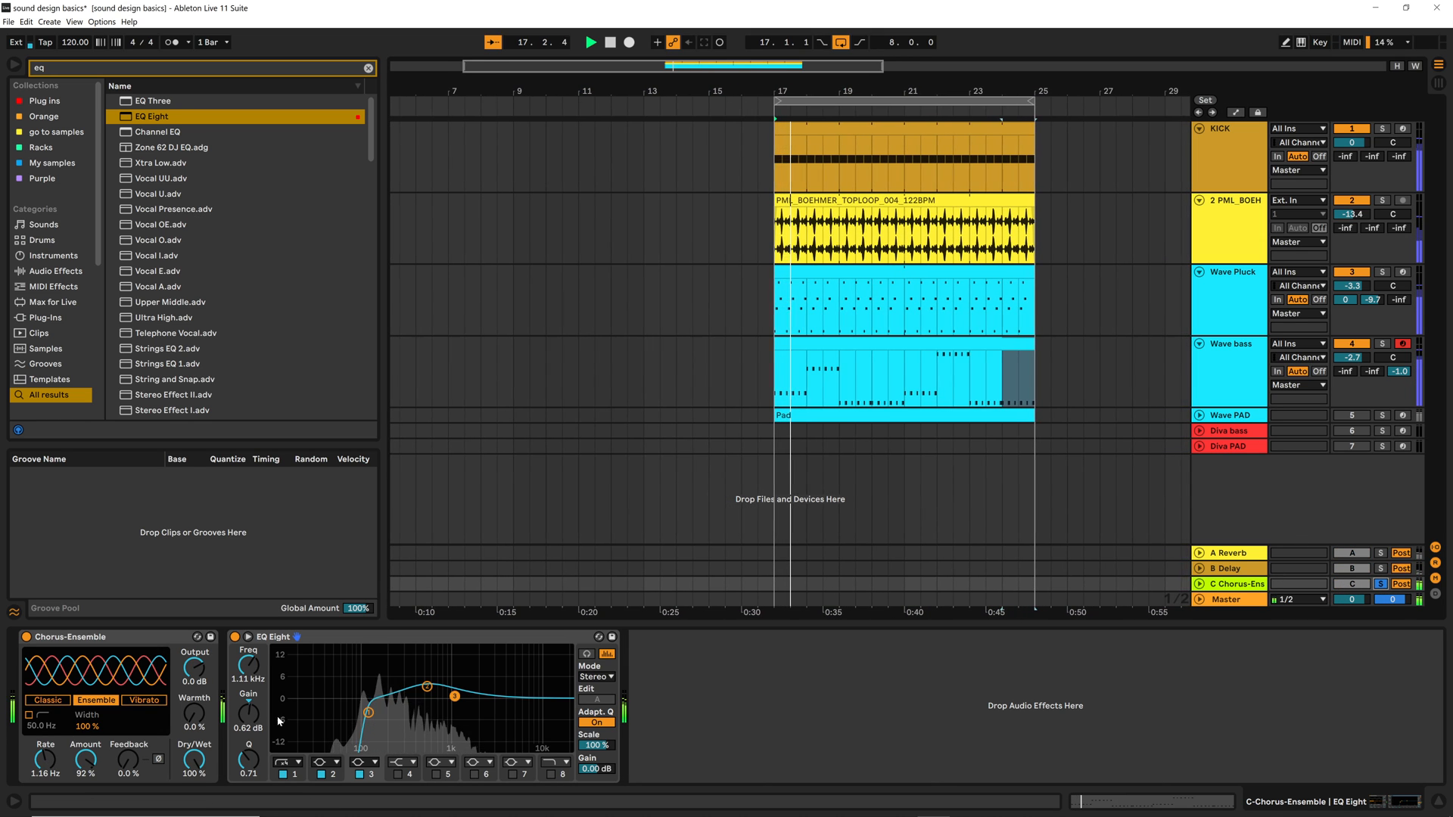
{"action": "mouse_move", "coordinate": [45, 759]}
{"action": "left_mouse_down"}
{"action": "mouse_move", "coordinate": [45, 776]}
{"action": "mouse_move", "coordinate": [40, 759]}
{"action": "left_mouse_up"}
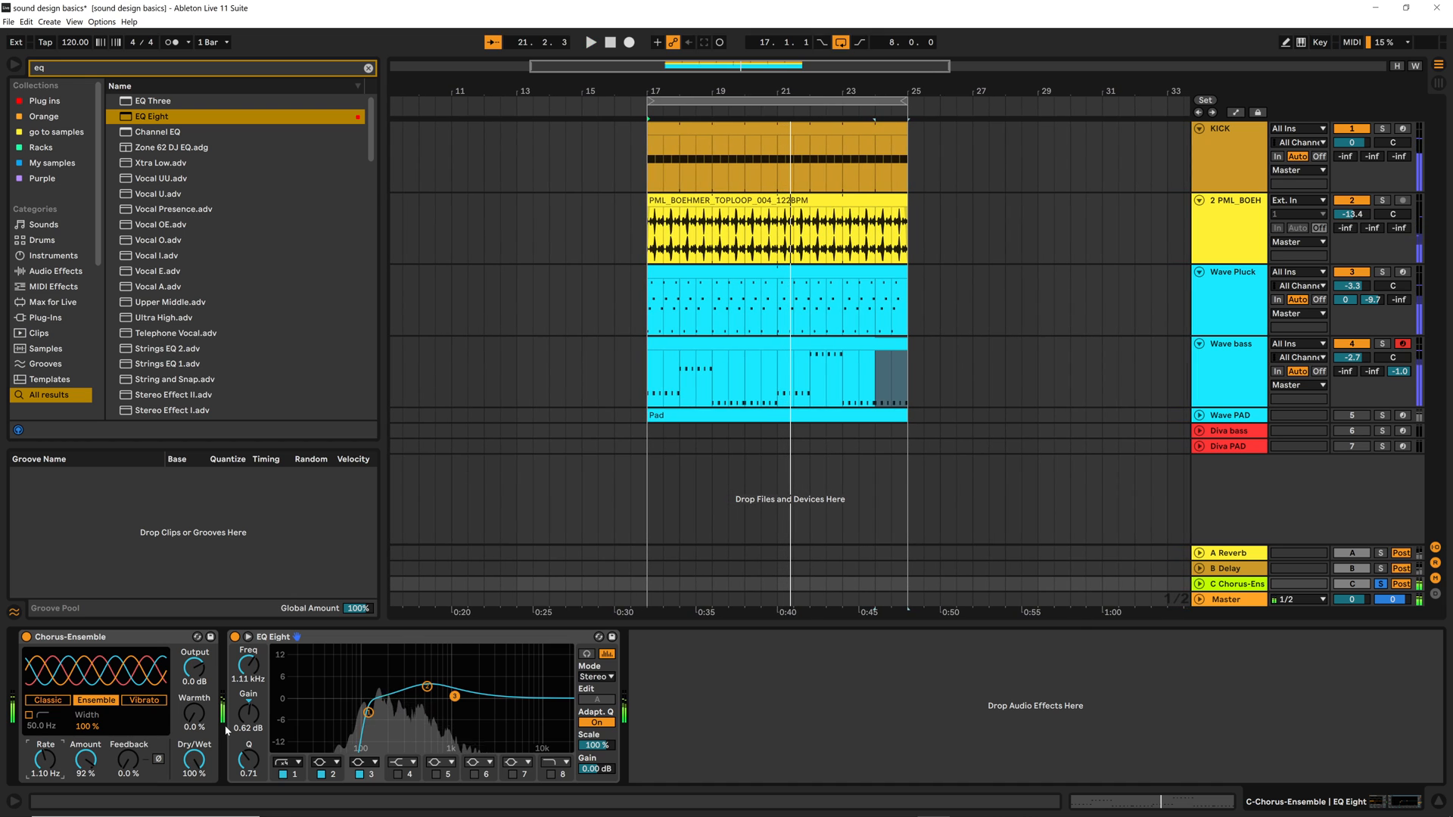
{"action": "key", "text": "space"}
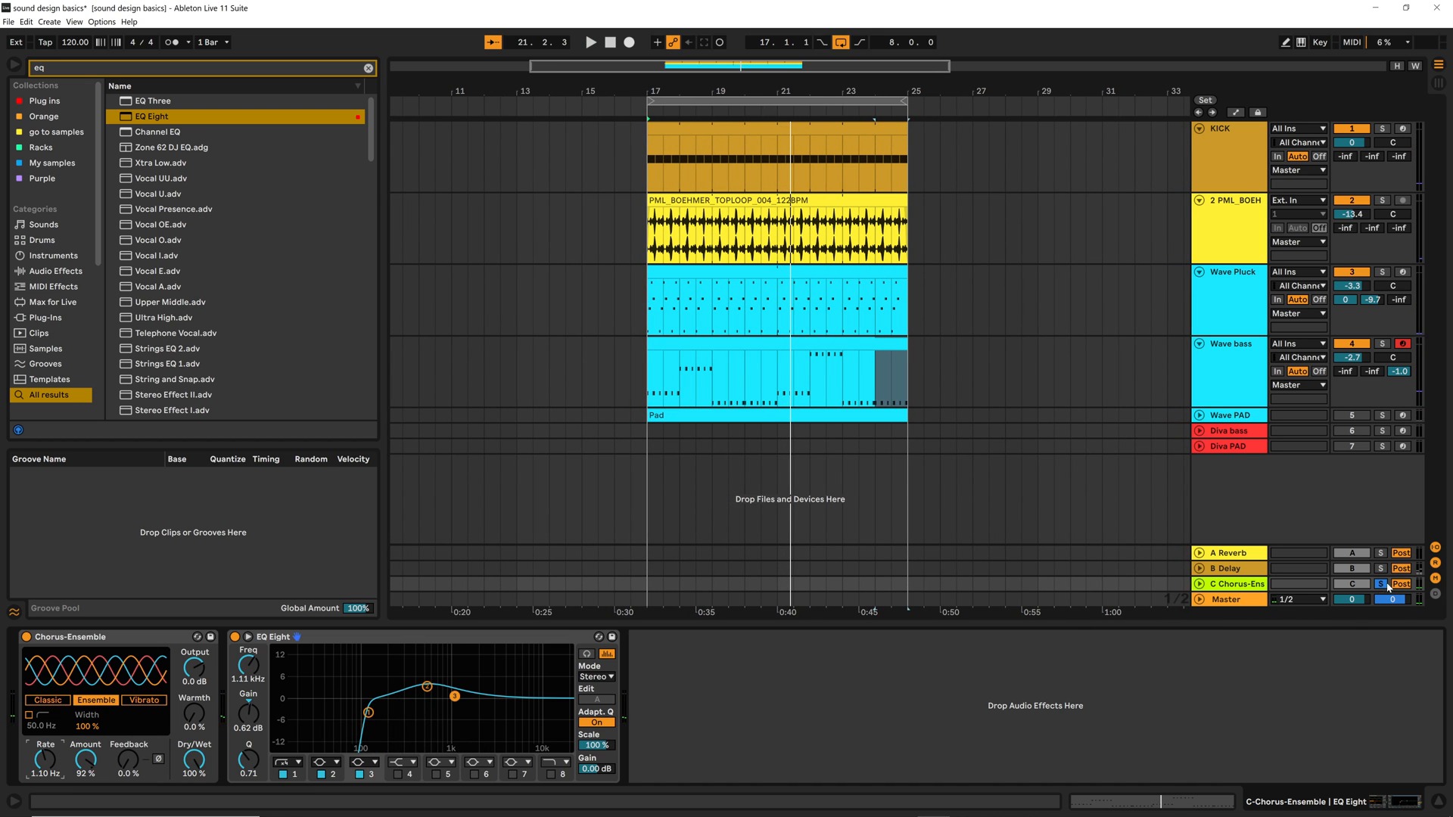
{"action": "key", "text": "space"}
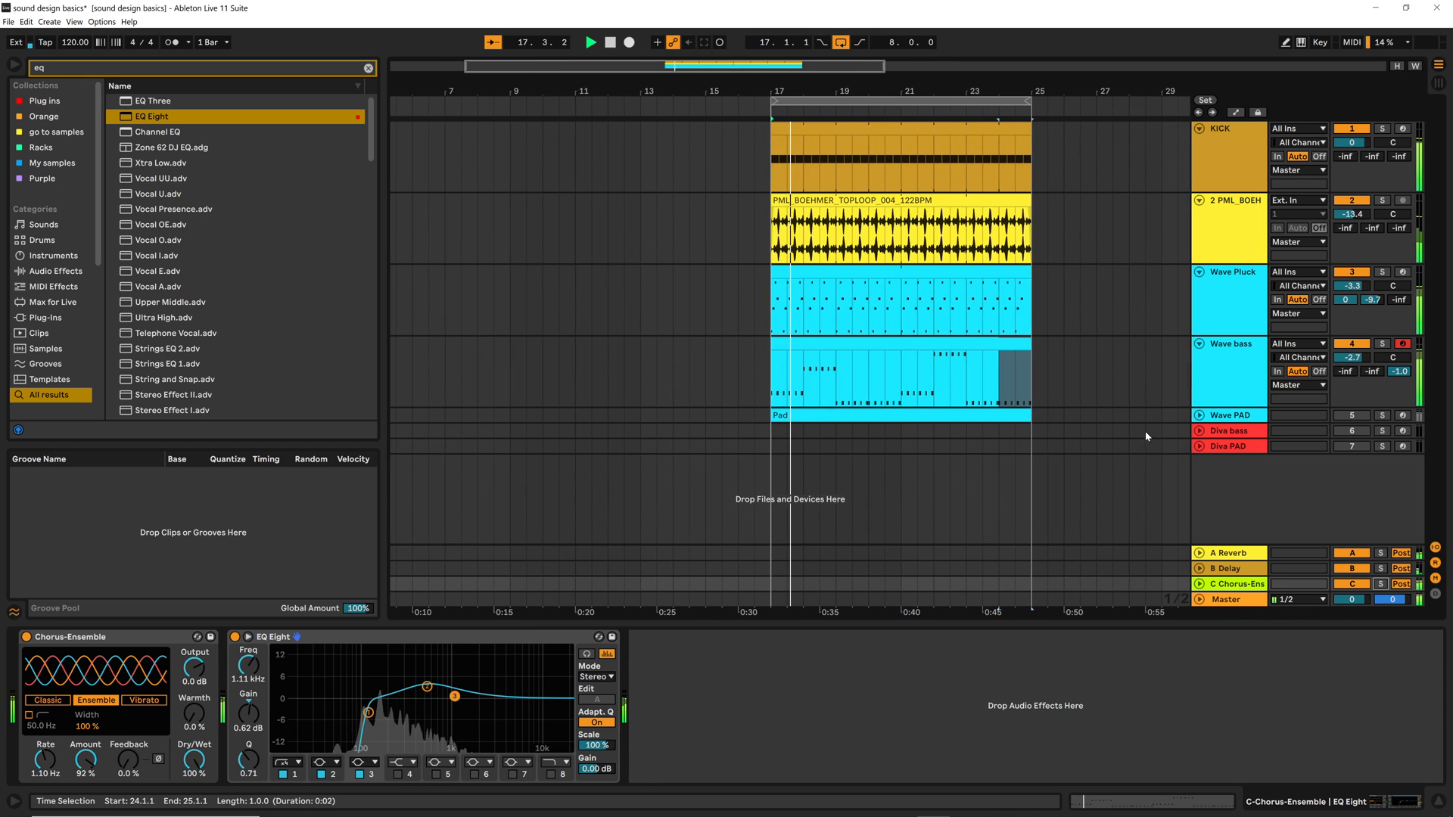
Set the Wave bass send to the chorus return to 0 dB and lower the return's own volume to -6.1 dB during playback
{"action": "left_click", "coordinate": [1399, 371]}
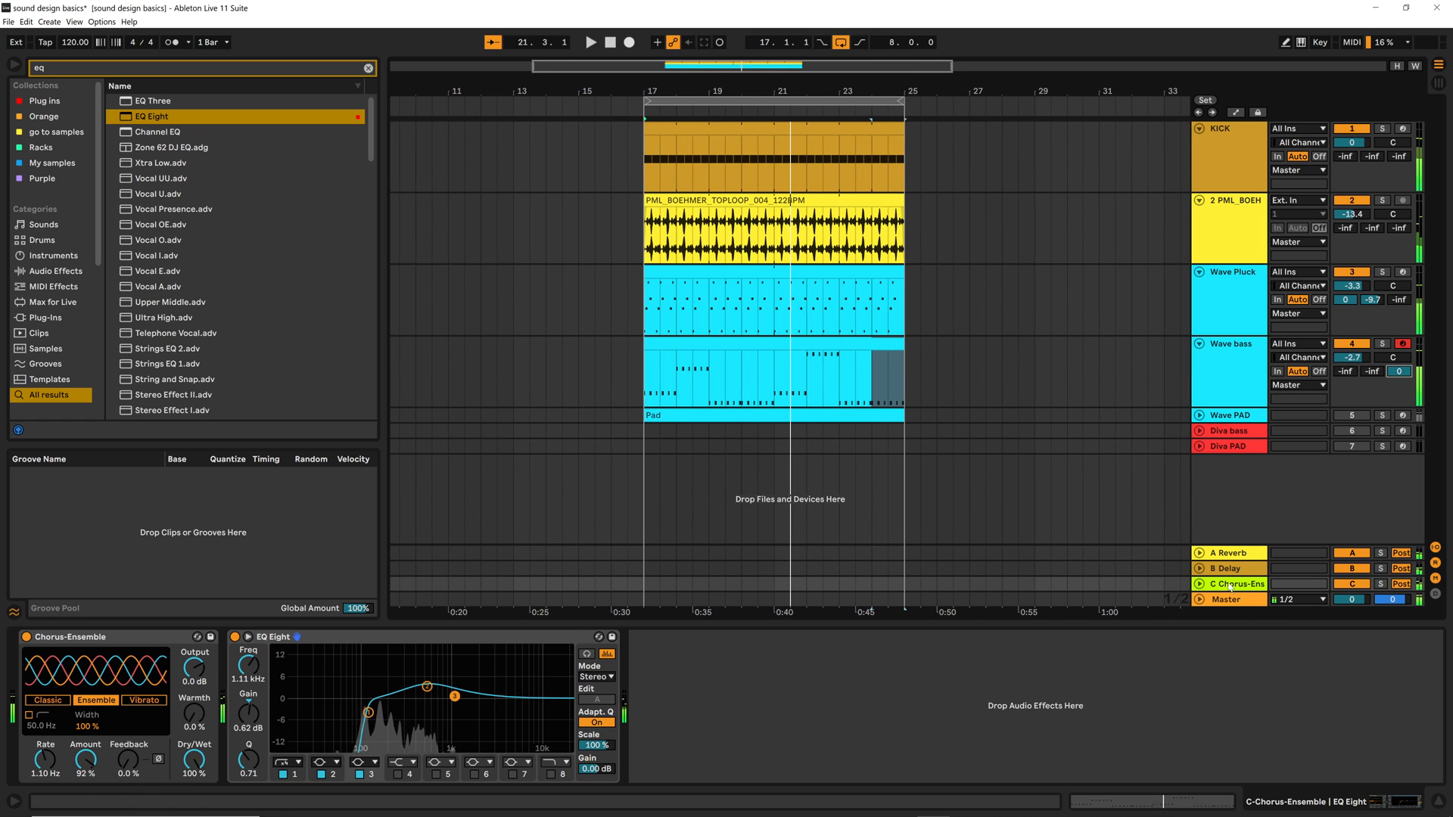
{"action": "key", "text": "space"}
{"action": "left_click", "coordinate": [1200, 584]}
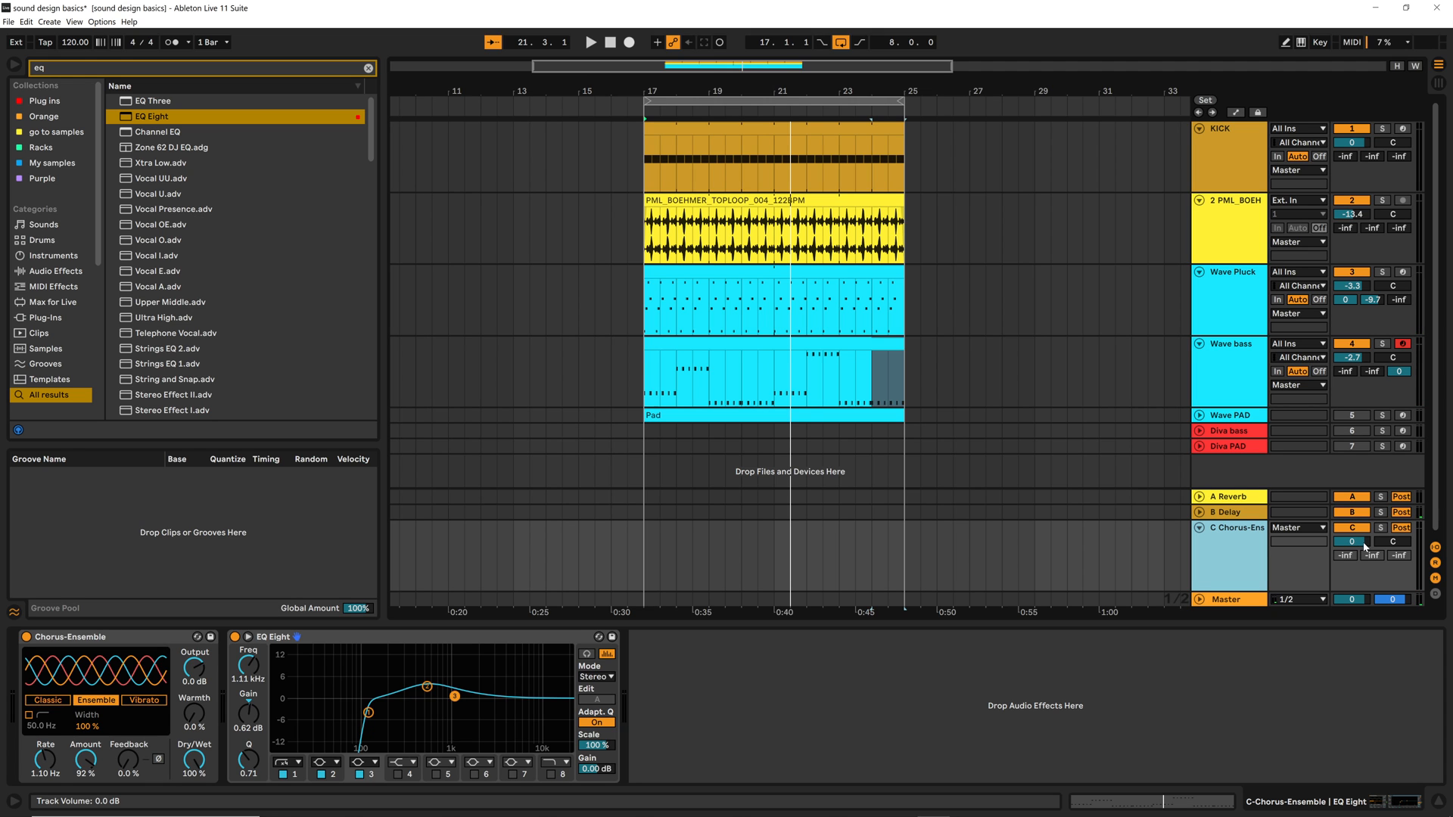
{"action": "key", "text": "space"}
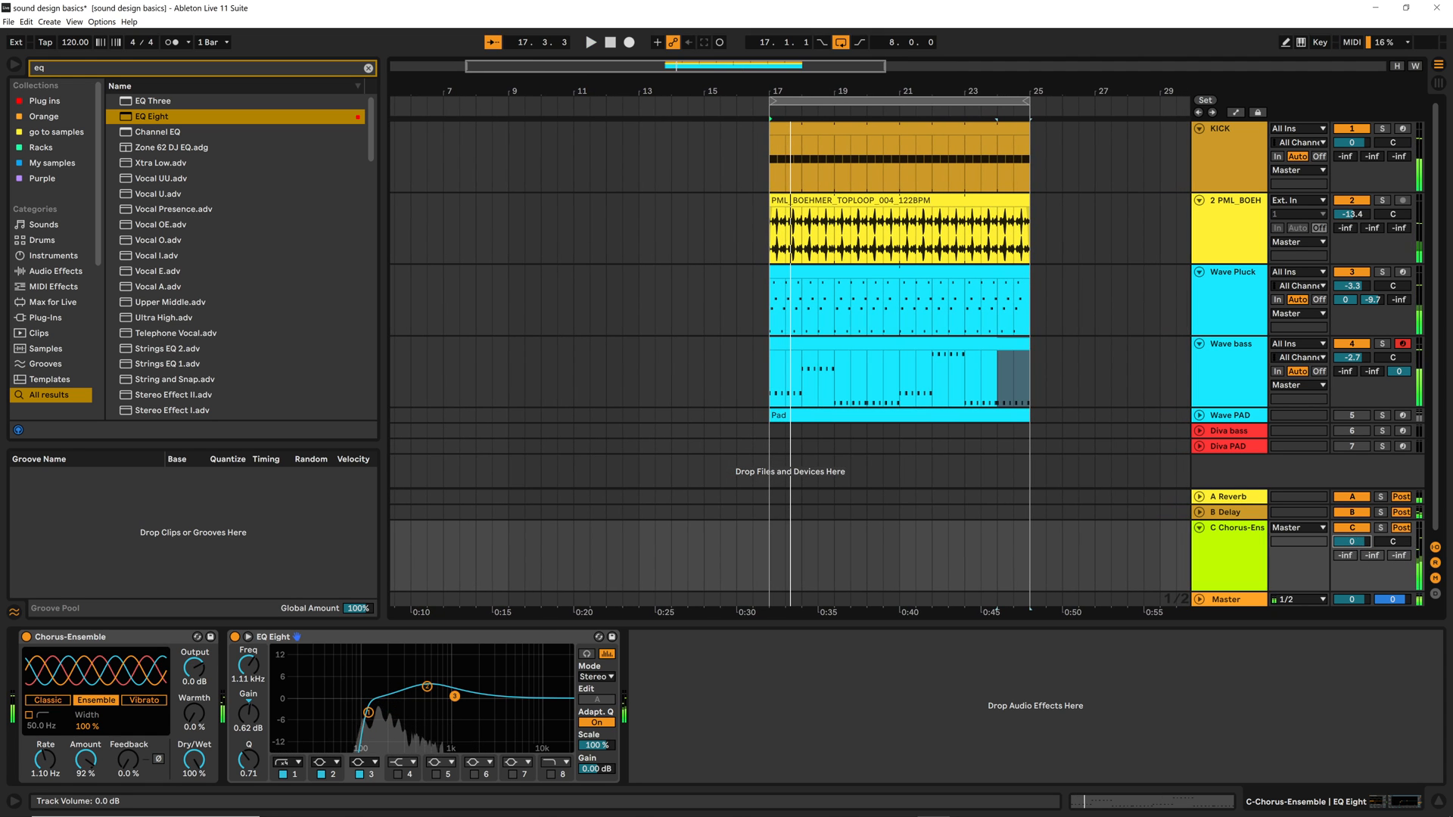
{"action": "mouse_move", "coordinate": [1352, 541]}
{"action": "left_mouse_down"}
{"action": "mouse_move", "coordinate": [1352, 564]}
{"action": "mouse_move", "coordinate": [1353, 545]}
{"action": "left_mouse_up"}
{"action": "key", "text": "space"}
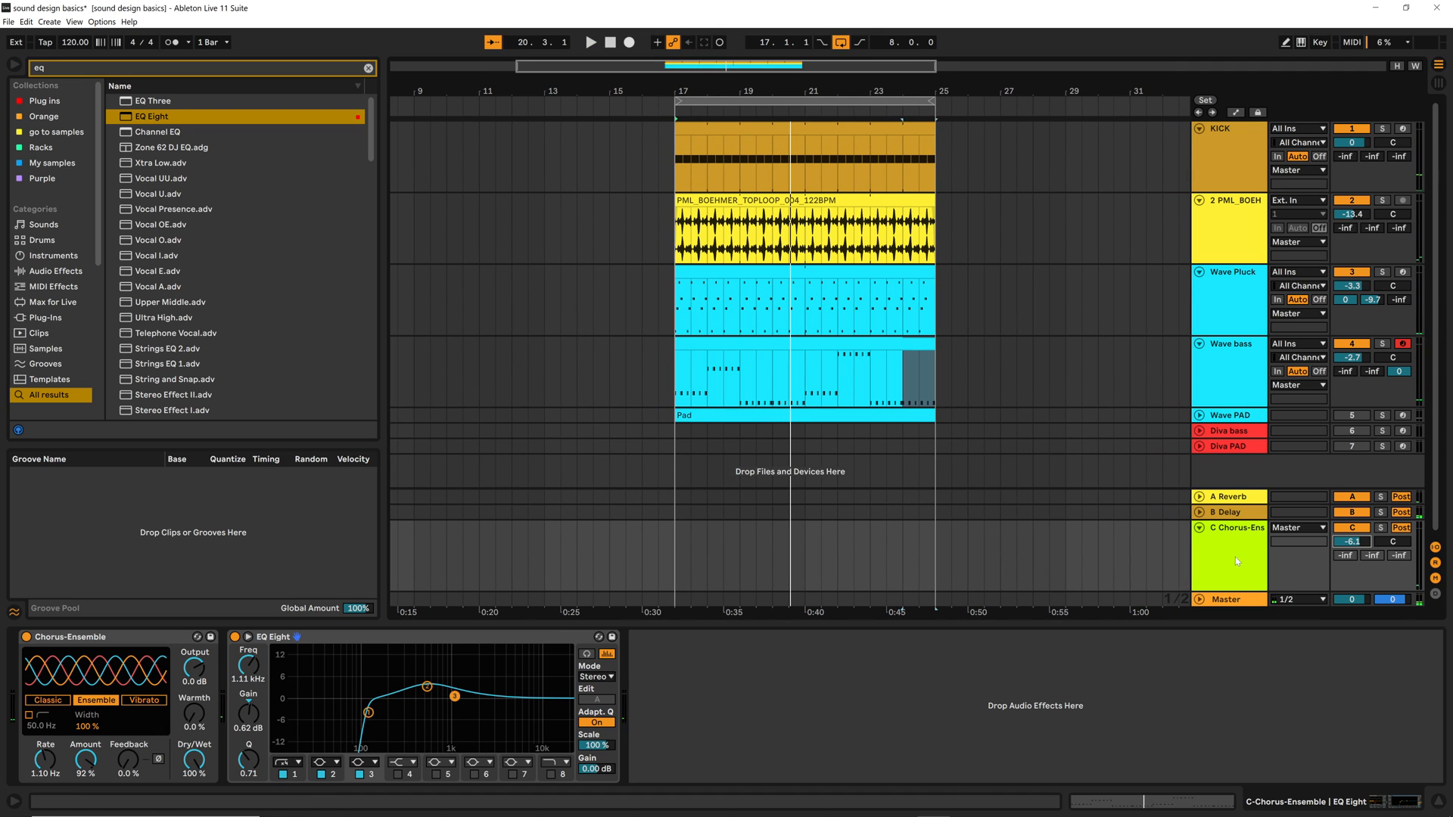
Copy the Reverb device from the A Reverb return to the end of the chorus return's device chain
{"action": "left_click", "coordinate": [1233, 499]}
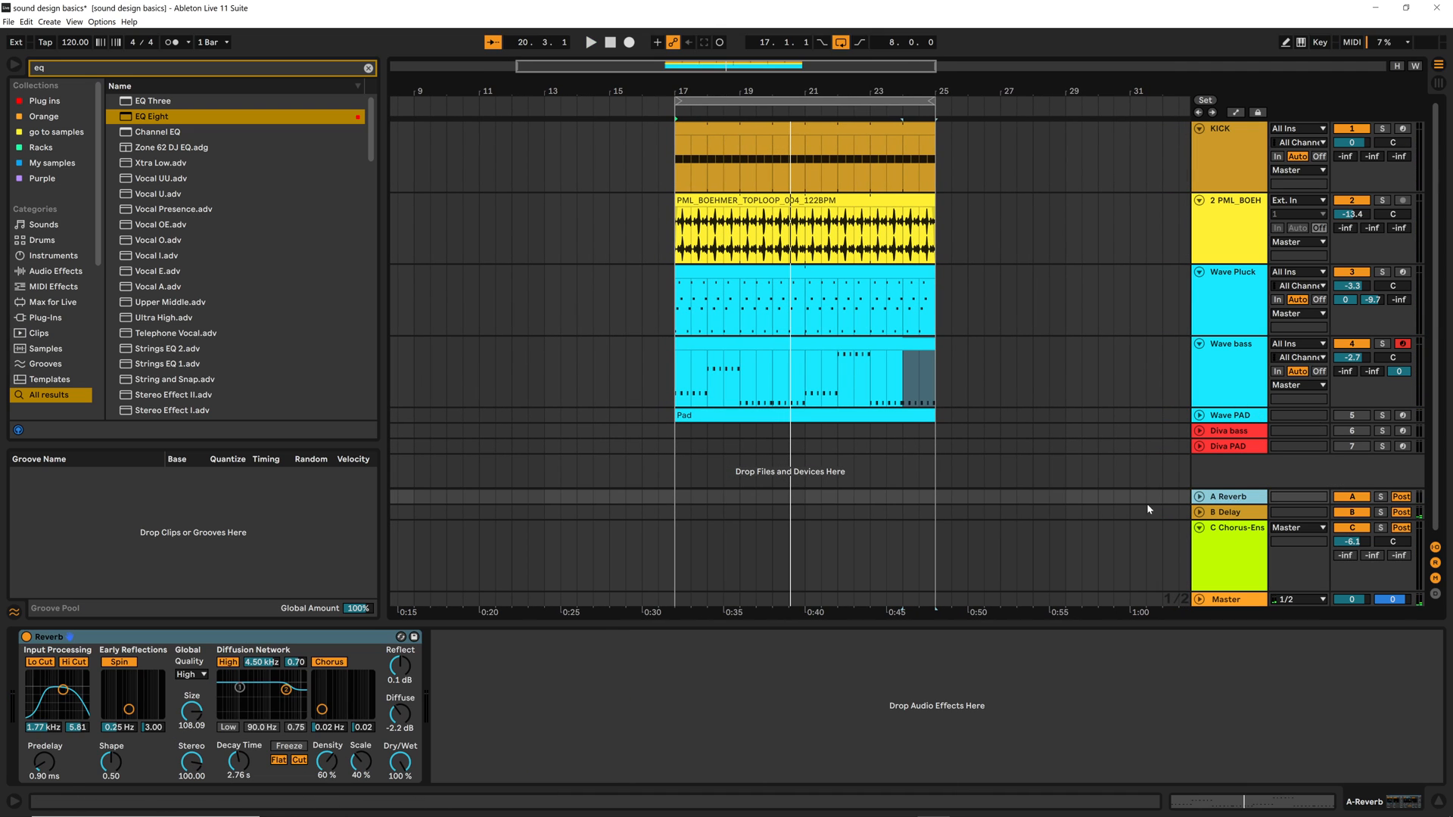
{"action": "left_click", "coordinate": [230, 641]}
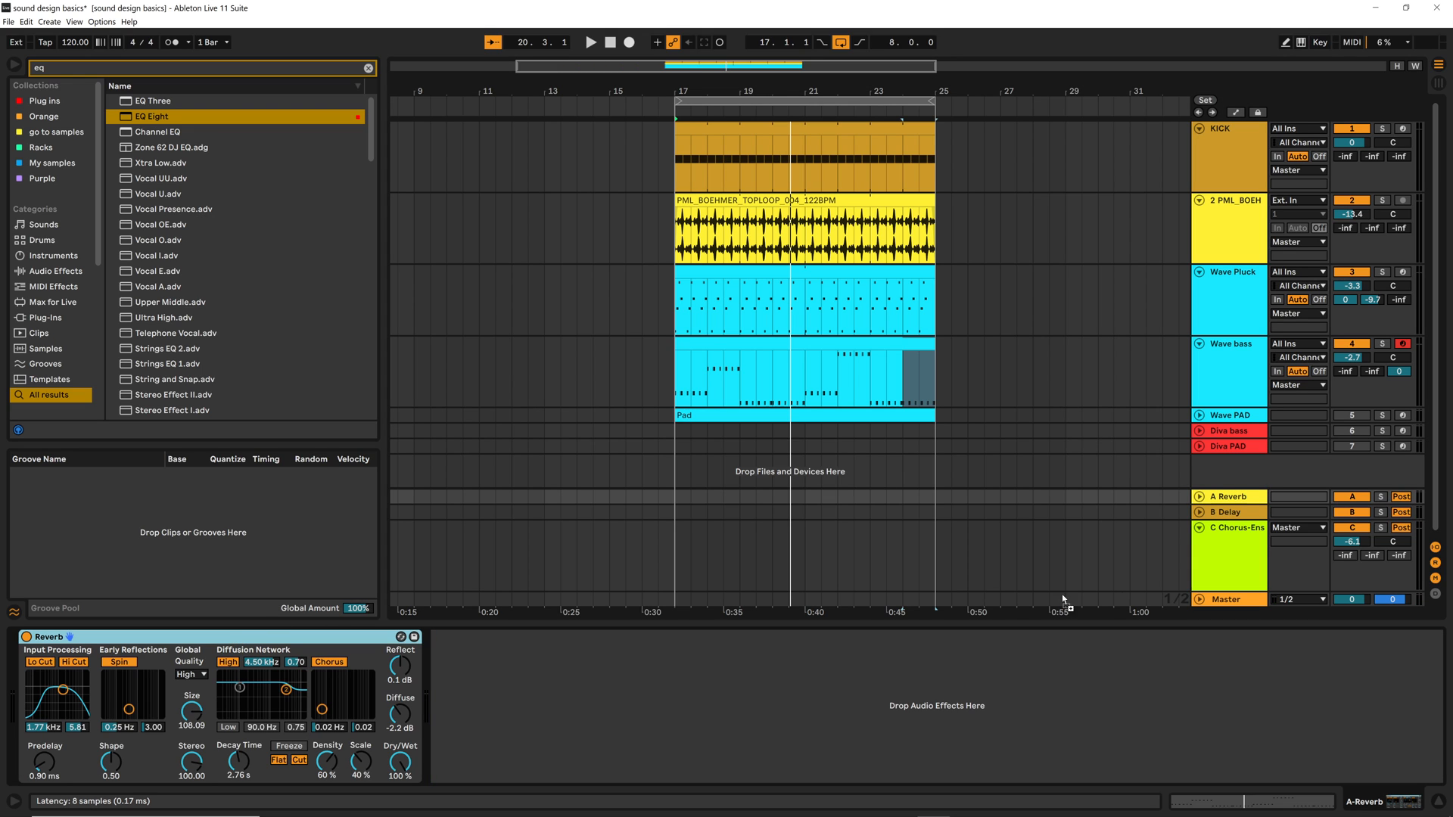
{"action": "left_click_drag", "start_coordinate": [1227, 551], "coordinate": [1225, 553]}
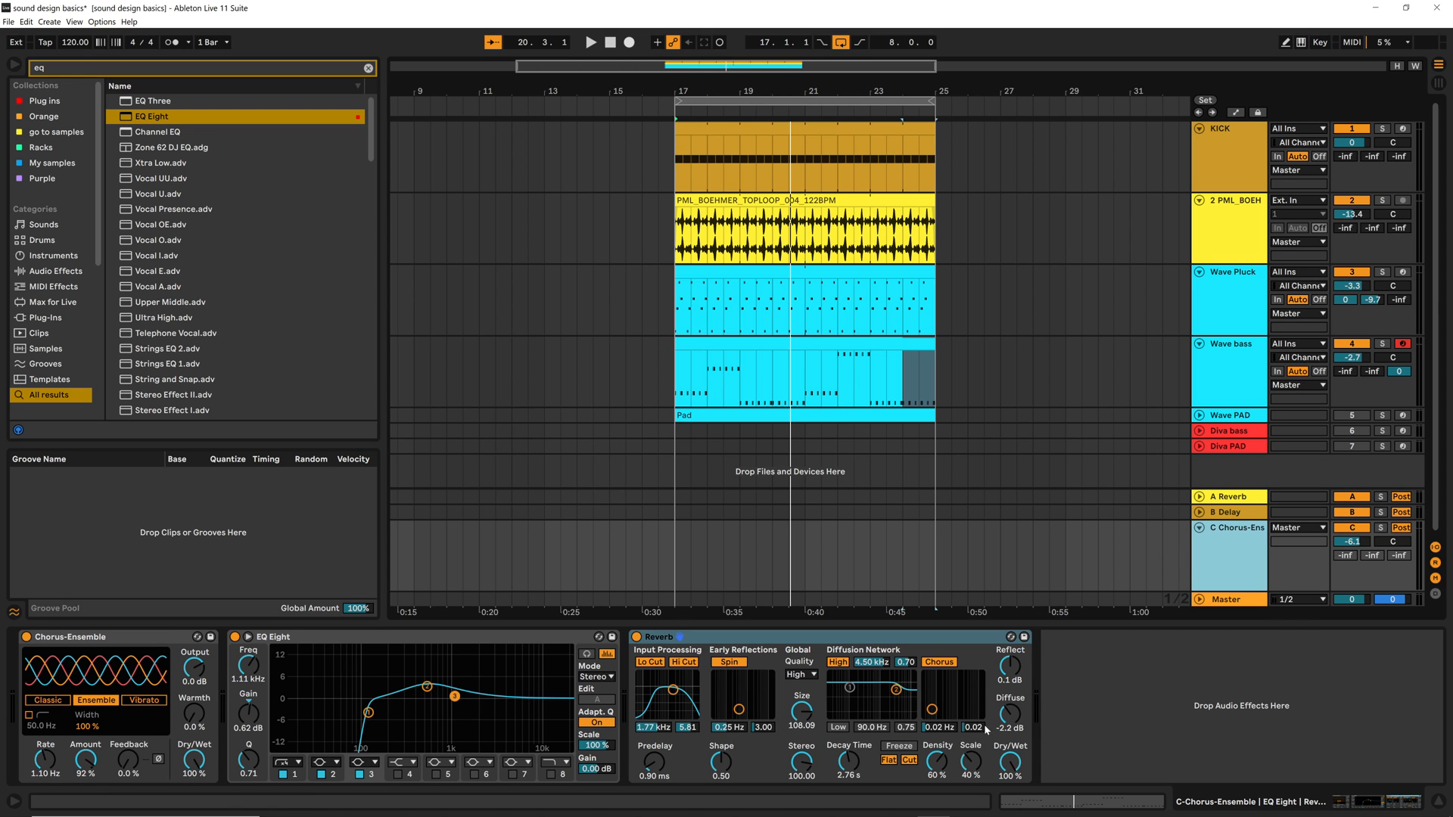
Duplicate the chorus return's EQ Eight to after the Reverb and lower the copy's band 2 to 0.62 dB gain
{"action": "left_click", "coordinate": [442, 640]}
{"action": "left_click_drag", "start_coordinate": [440, 641], "coordinate": [1123, 726]}
{"action": "left_click_drag", "start_coordinate": [1241, 689], "coordinate": [1239, 697]}
During playback, reduce the chorus return's Reverb to 38% dry/wet and 2.52 s decay time
{"action": "key", "text": "space"}
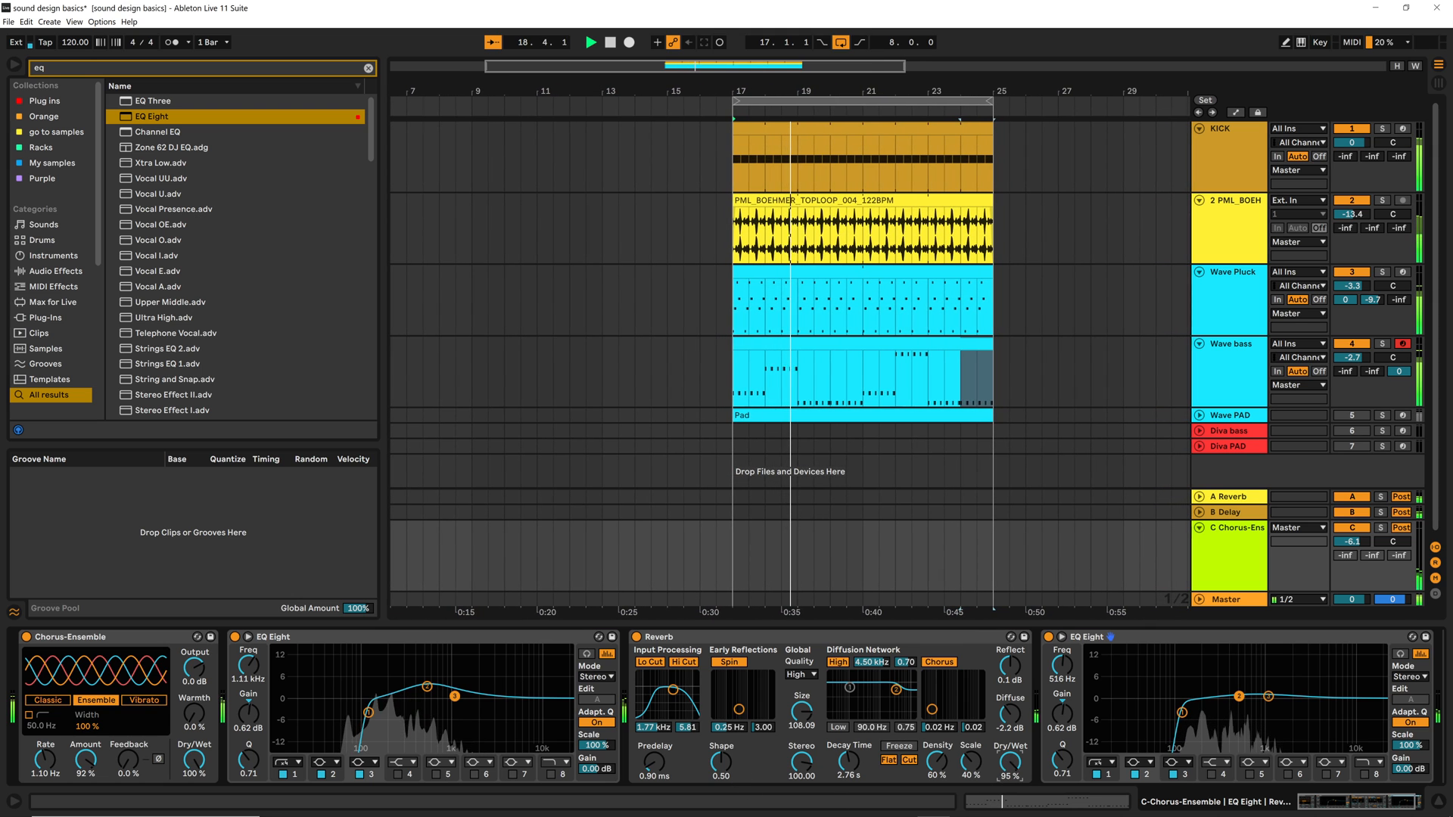
{"action": "left_click_drag", "start_coordinate": [1009, 768], "coordinate": [1007, 766]}
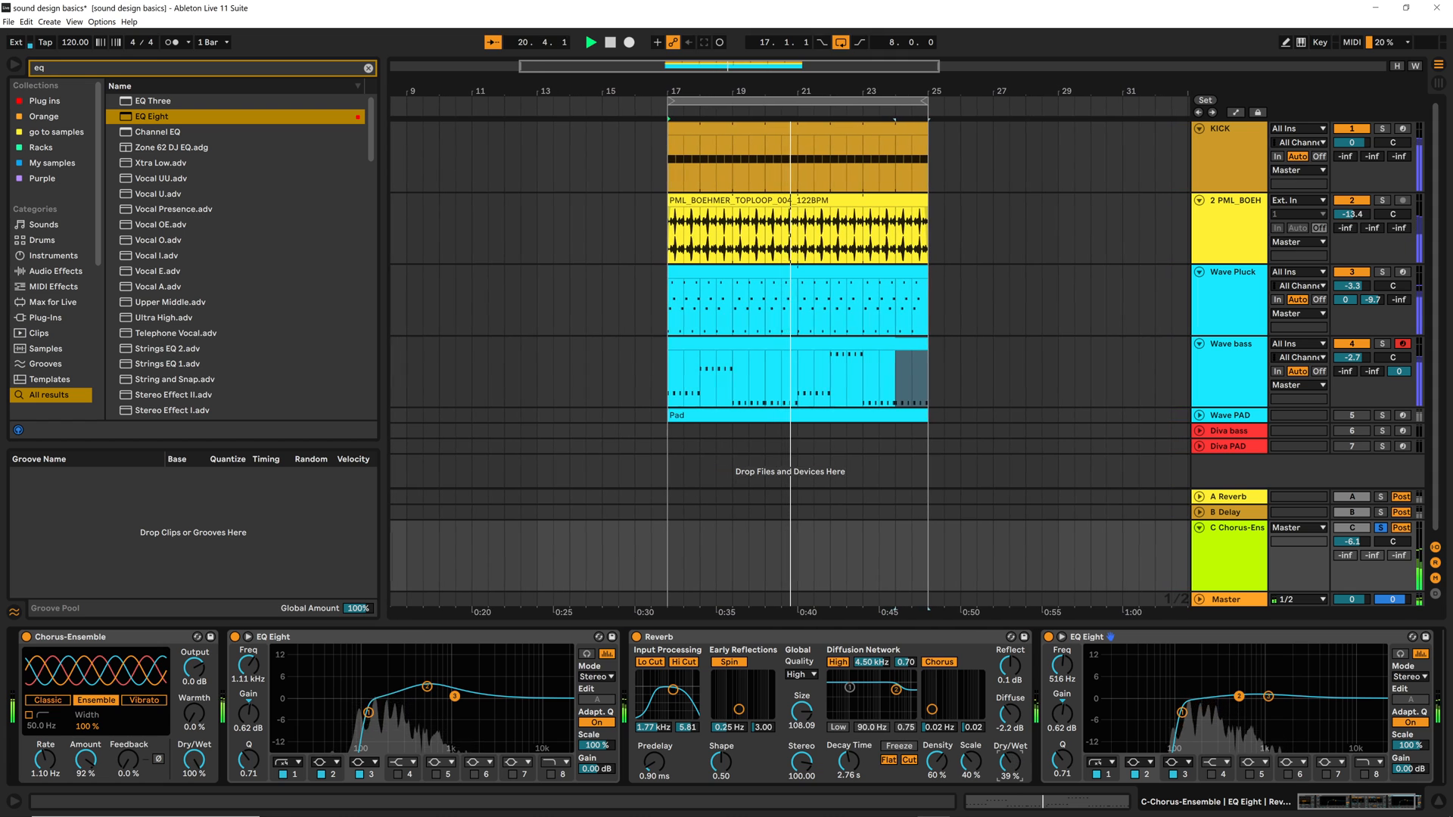
{"action": "left_click_drag", "start_coordinate": [1012, 765], "coordinate": [1012, 768]}
{"action": "left_click_drag", "start_coordinate": [856, 776], "coordinate": [856, 779]}
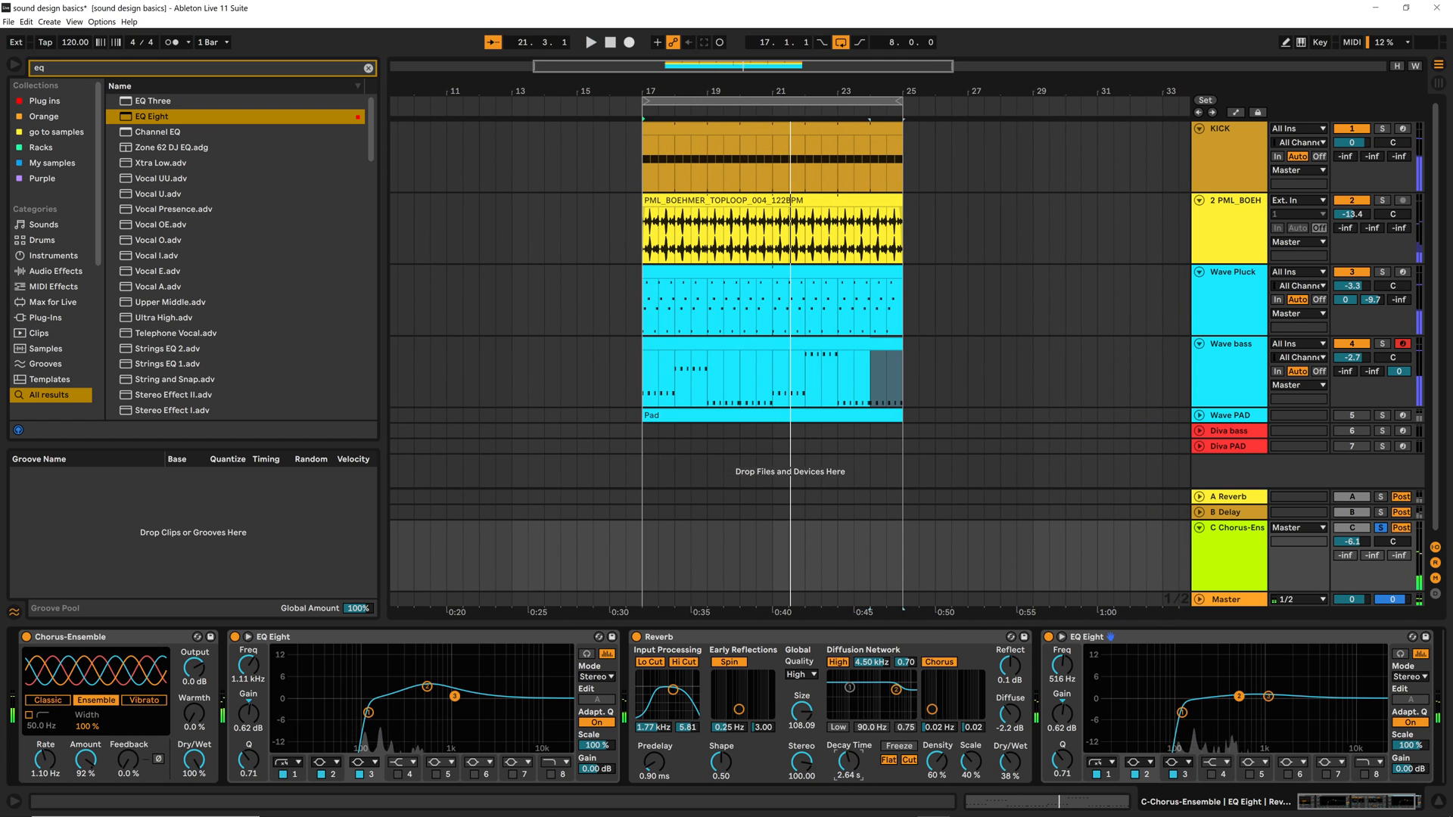
Play the full mix and solo the Wave bass track to listen to it with the chorus return
{"action": "key", "text": "space"}
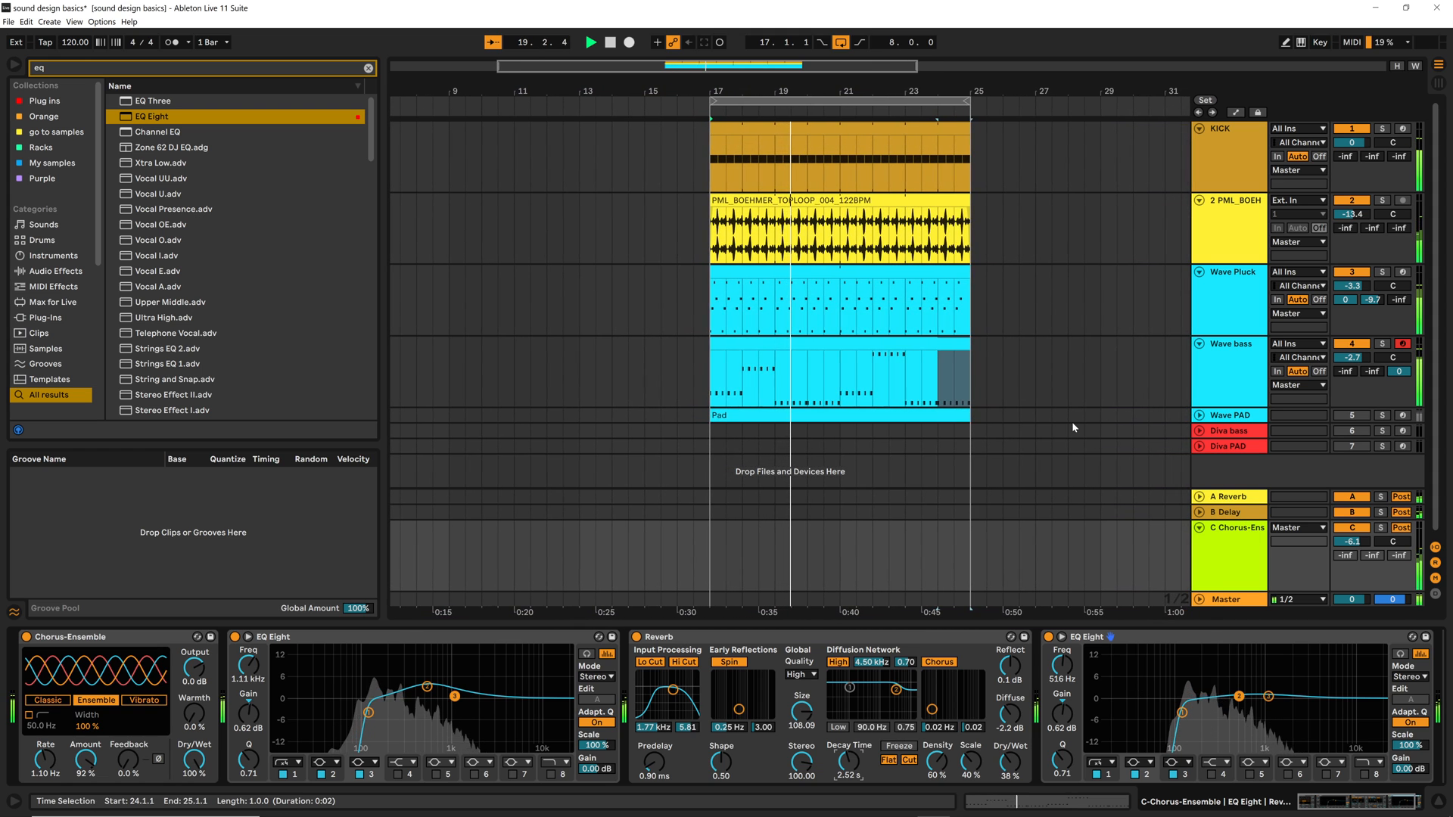
{"action": "left_click", "coordinate": [1382, 344]}
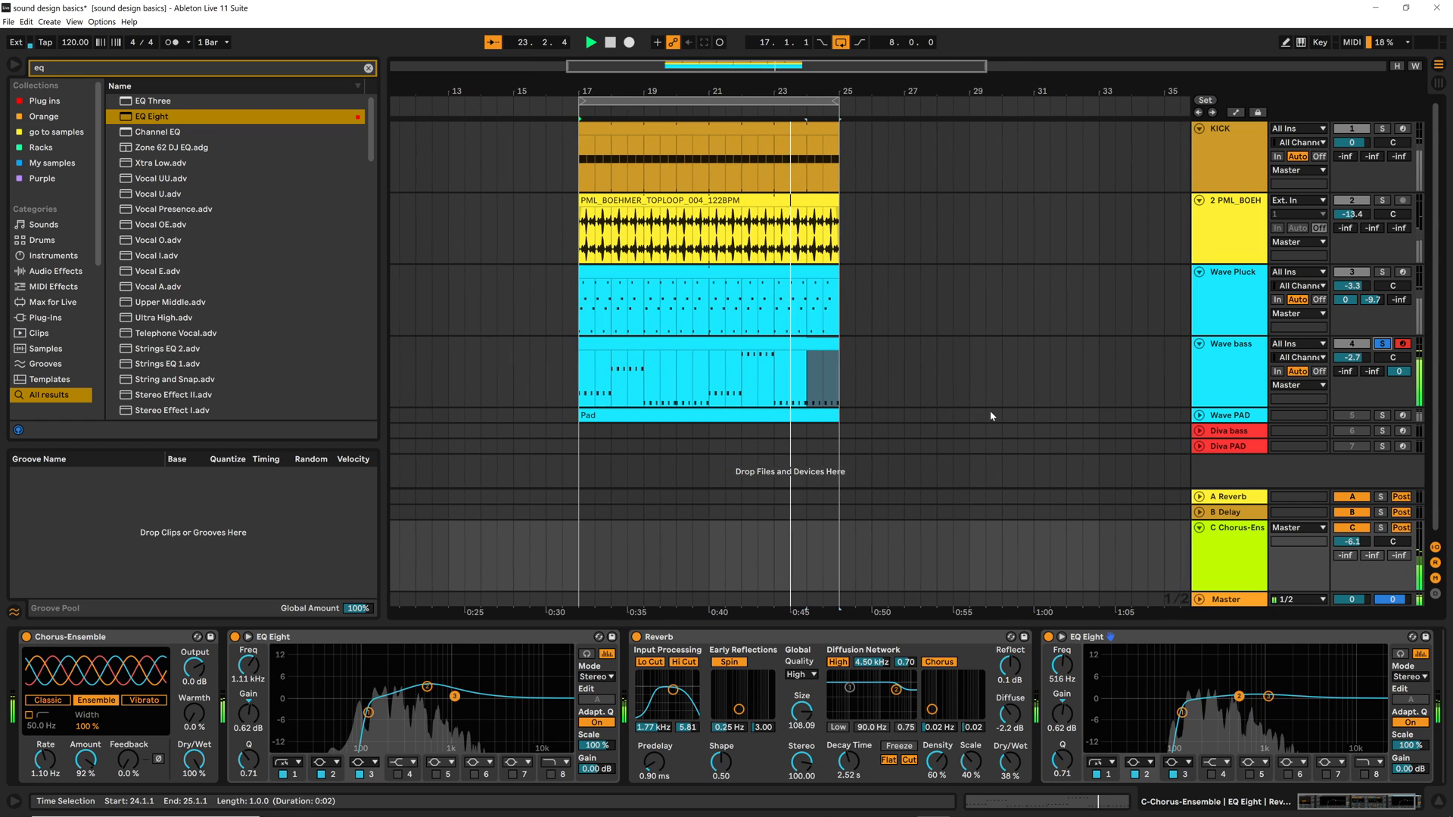
{"action": "key", "text": "space"}
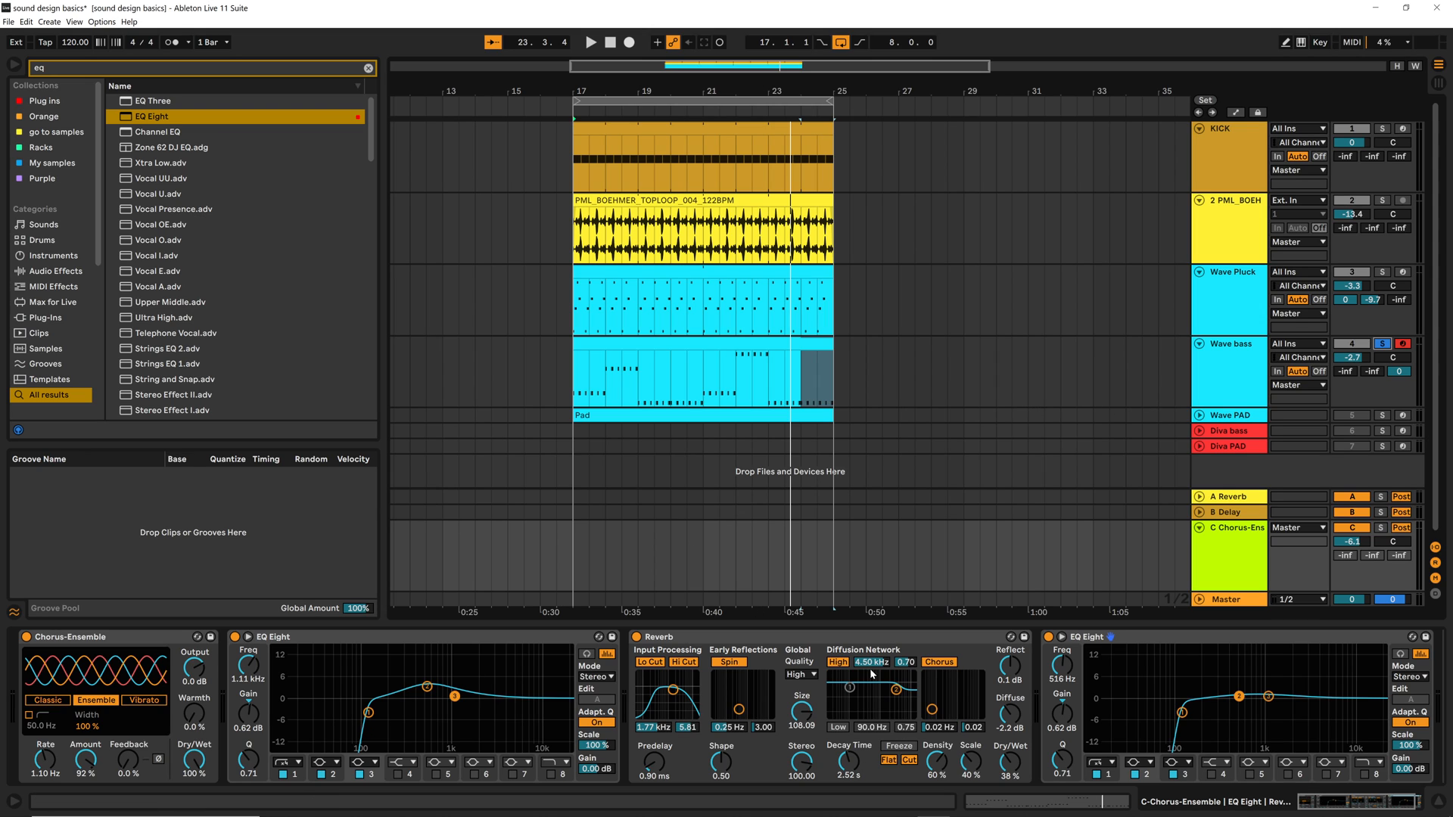
Add a Utility device to the Master track with Mono enabled
{"action": "left_click", "coordinate": [1233, 599]}
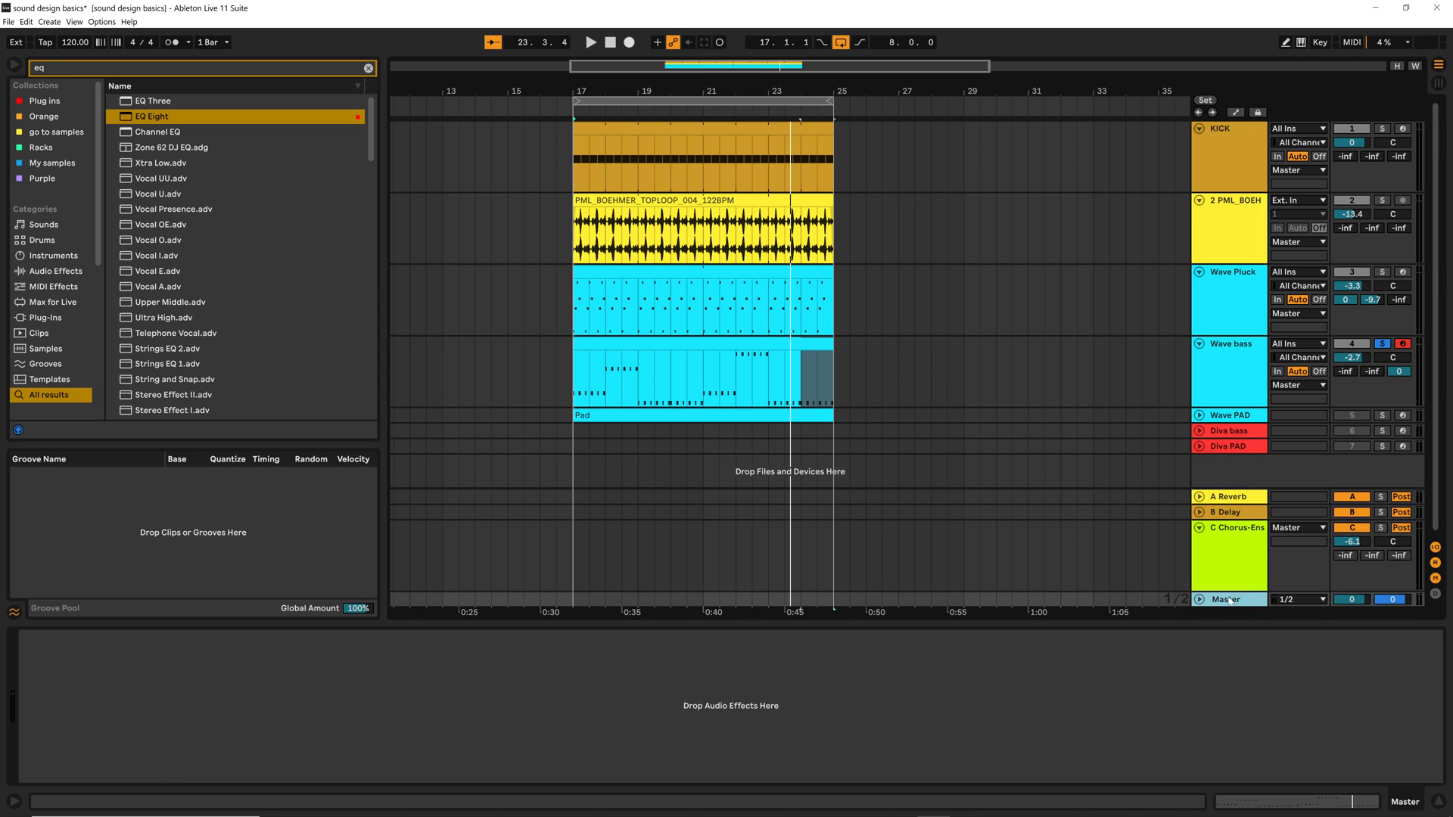
{"action": "left_click", "coordinate": [367, 69]}
{"action": "type", "text": "ut"}
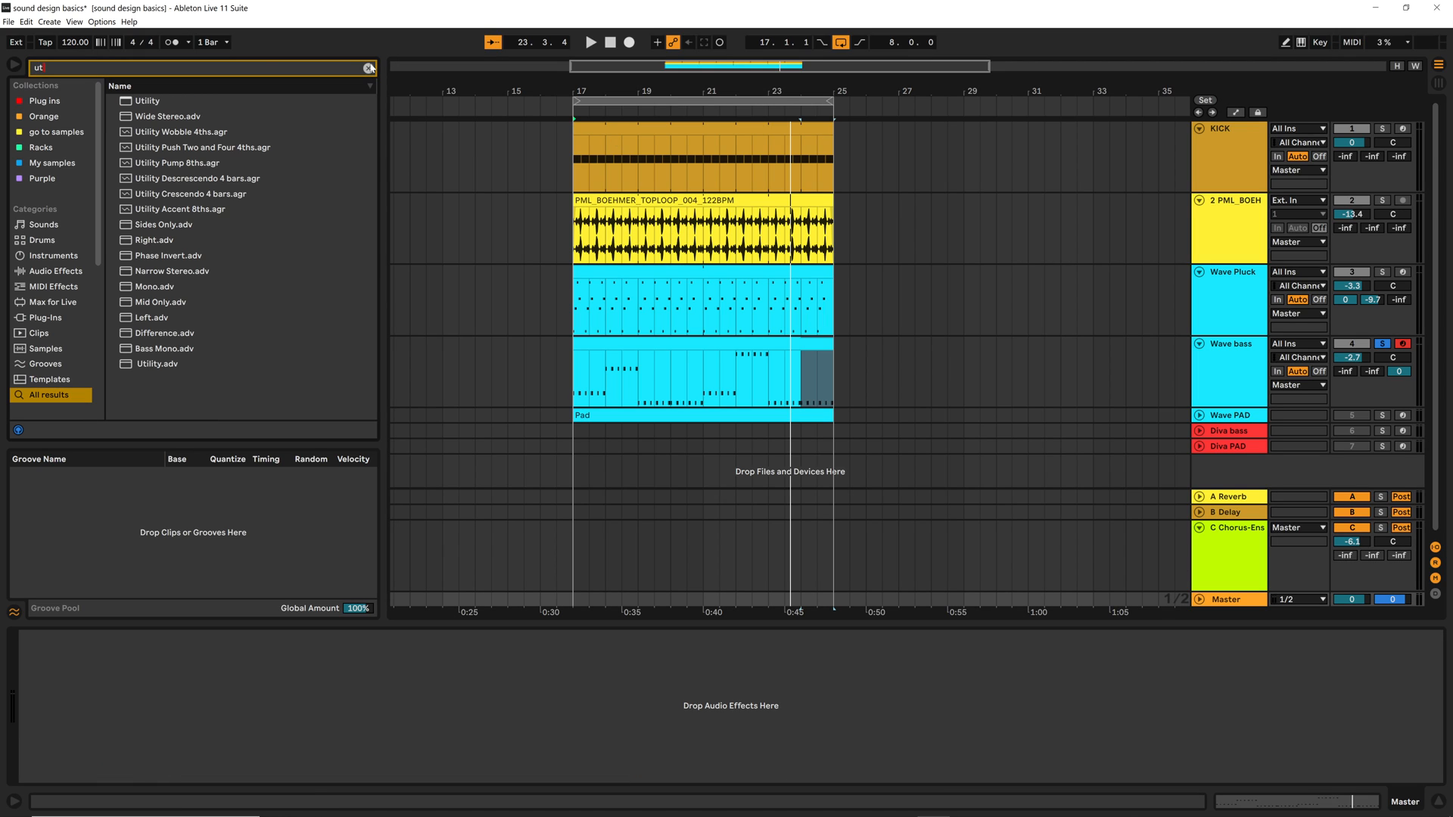
{"action": "left_click", "coordinate": [149, 100]}
{"action": "left_click_drag", "start_coordinate": [149, 100], "coordinate": [53, 746]}
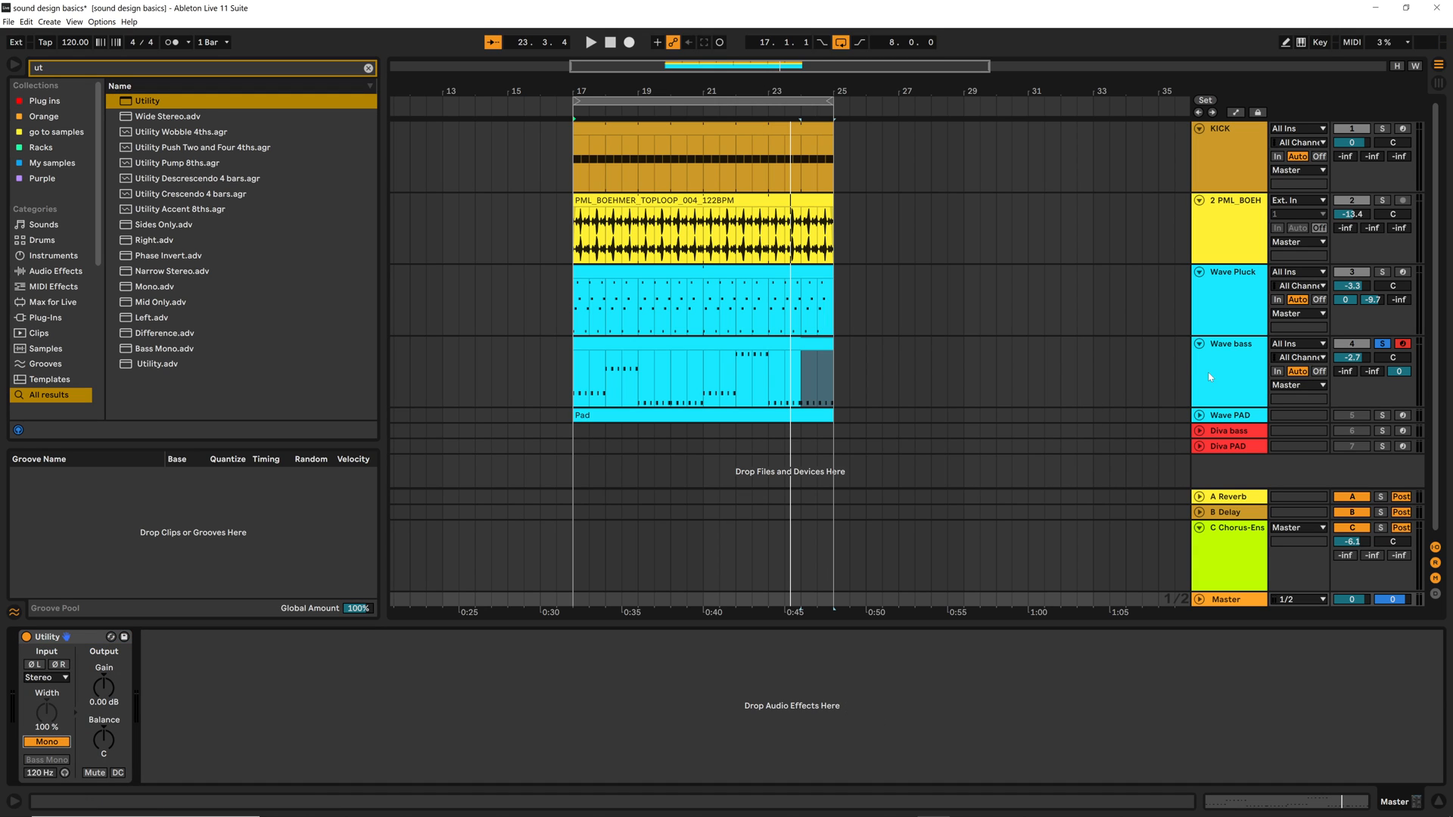
Unsolo the Wave bass track to play the full mix in mono, and turn off Utility's Mono setting
{"action": "left_click", "coordinate": [1386, 347]}
{"action": "key", "text": "space"}
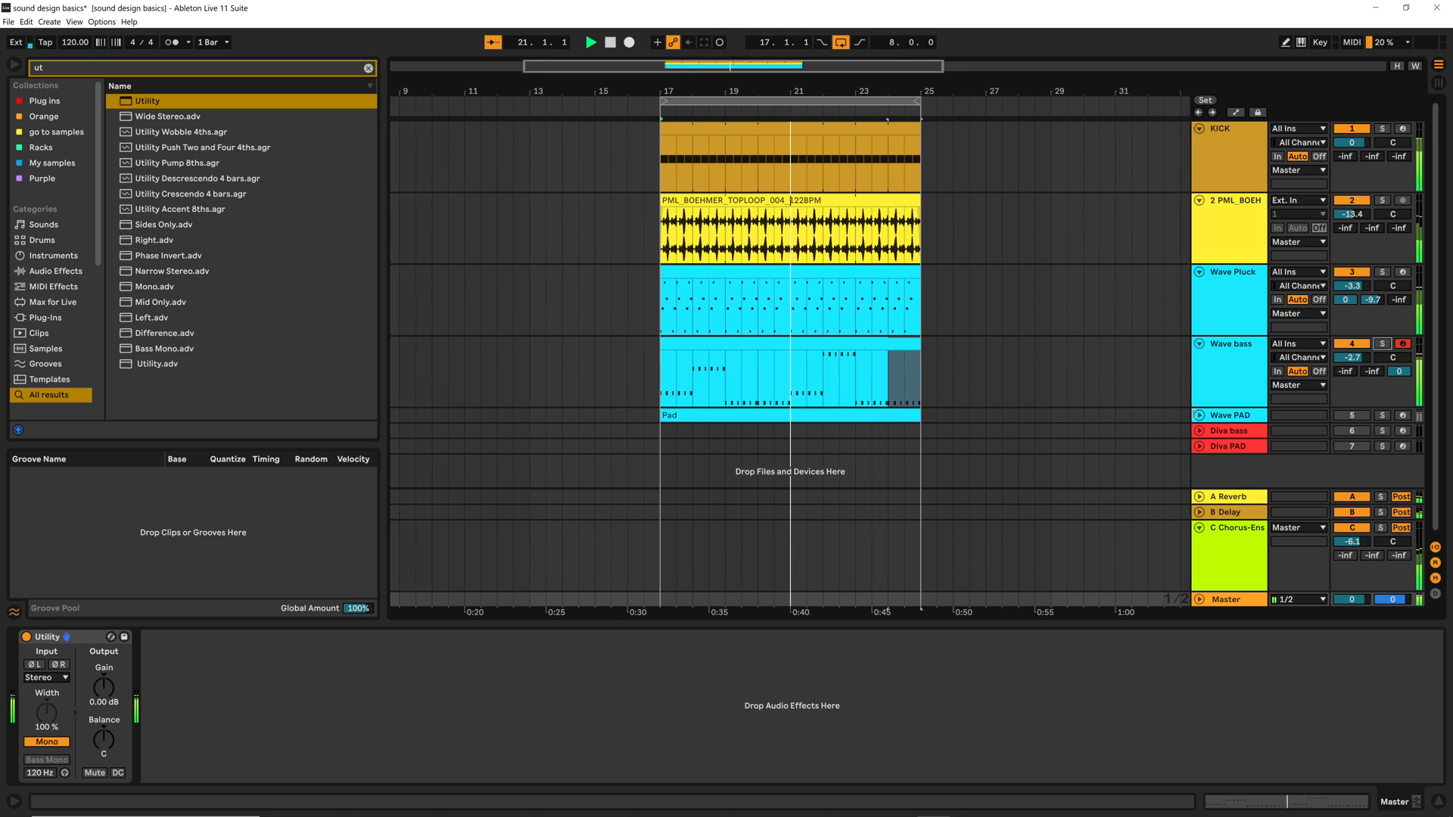
{"action": "key", "text": "space"}
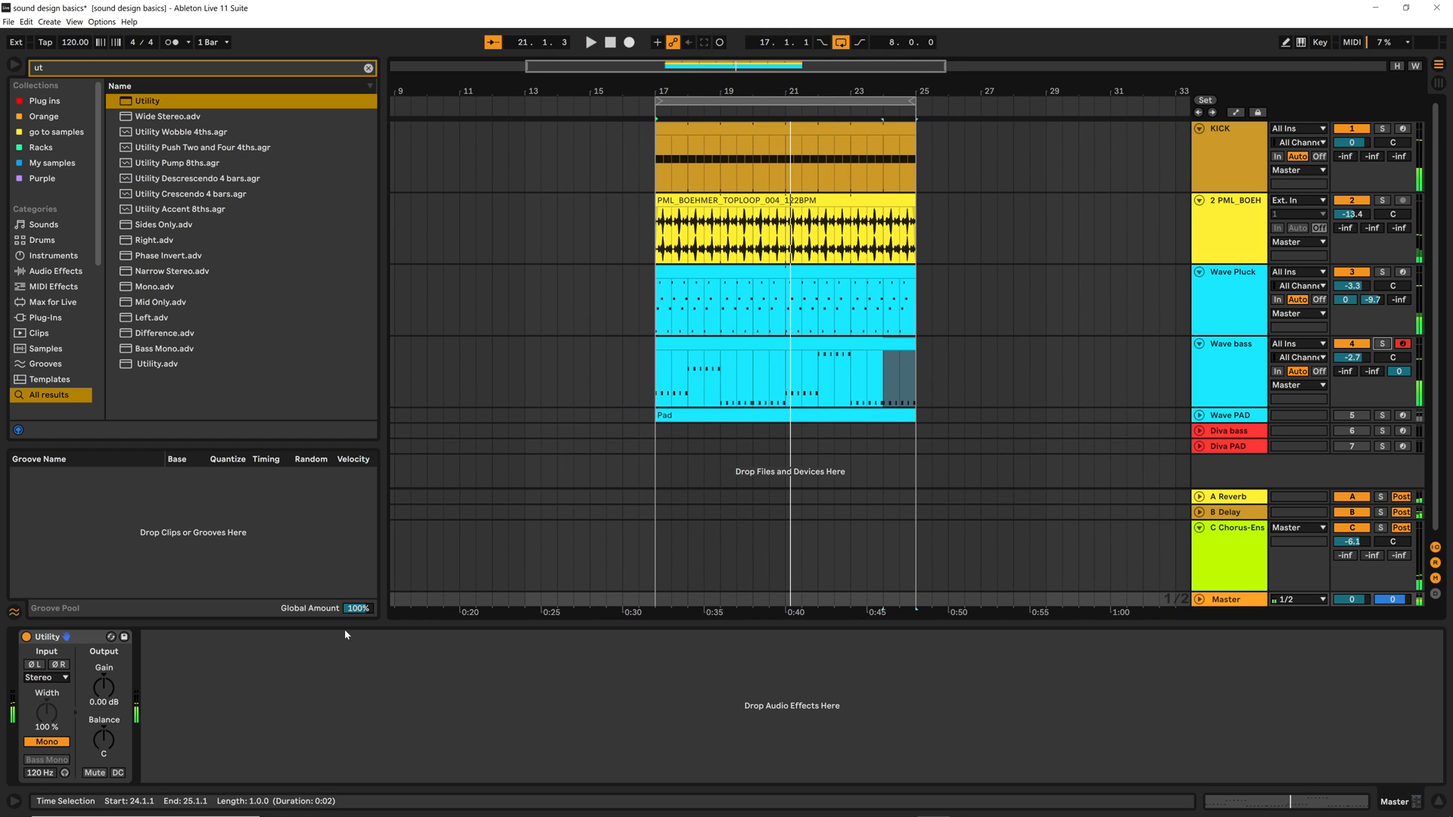
{"action": "left_click", "coordinate": [37, 743]}
Review the Wave bass track's device chain back to the Wavetable synth and look at the Wave PAD track's devices
{"action": "left_click", "coordinate": [1237, 386]}
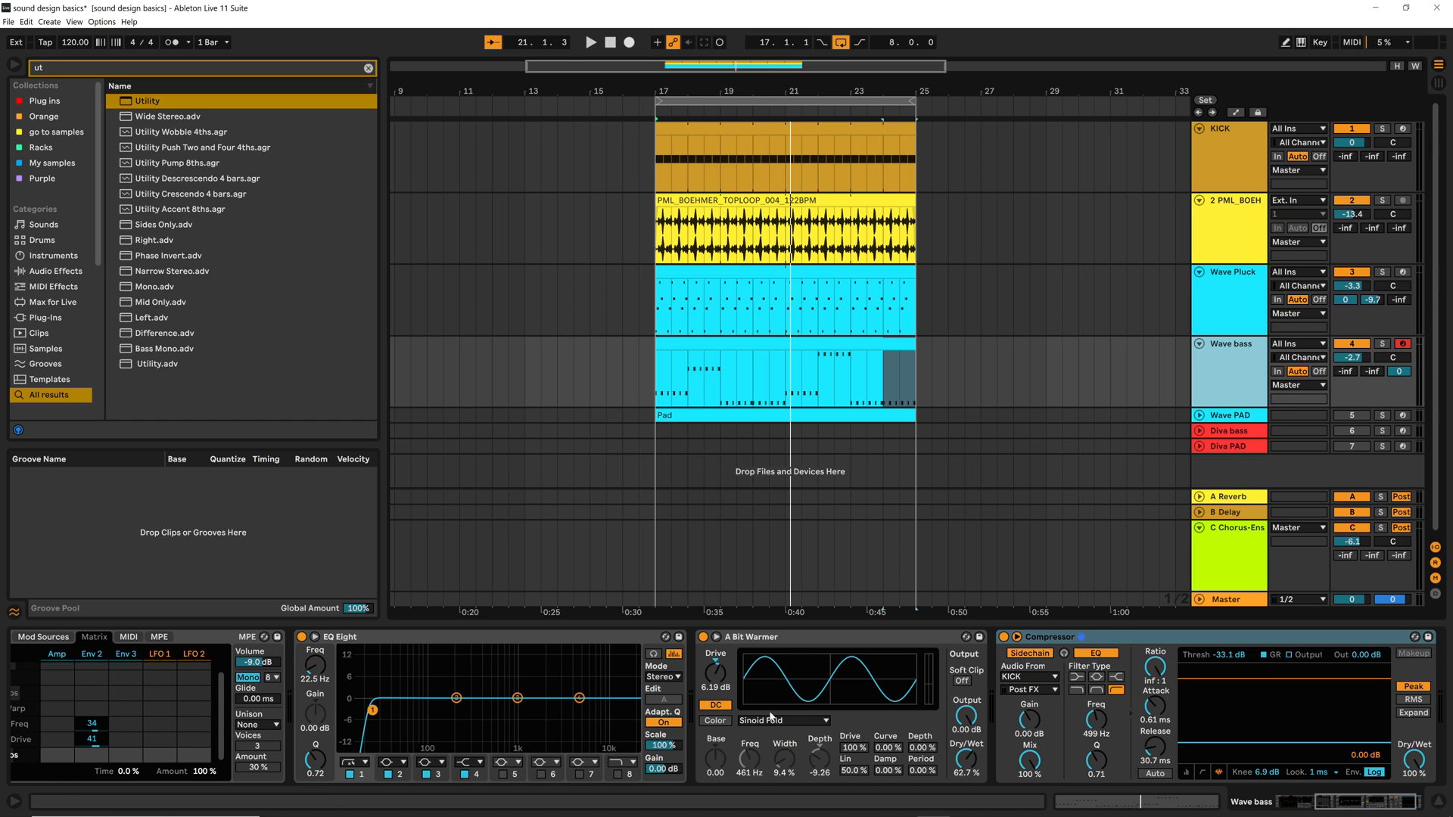
{"action": "left_click", "coordinate": [784, 639]}
{"action": "key", "text": "Left"}
{"action": "key", "text": "Left"}
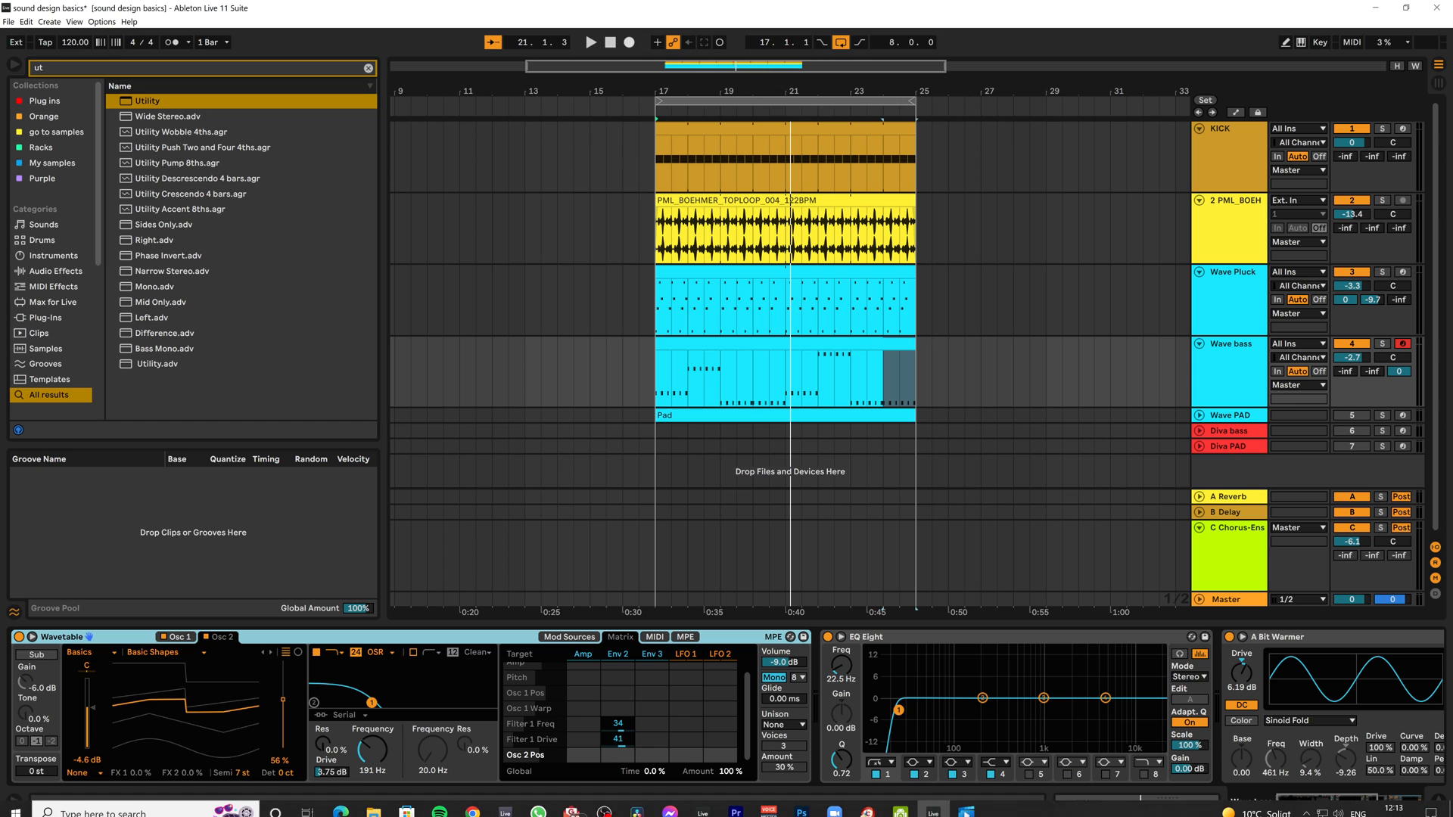
{"action": "left_click", "coordinate": [1216, 418]}
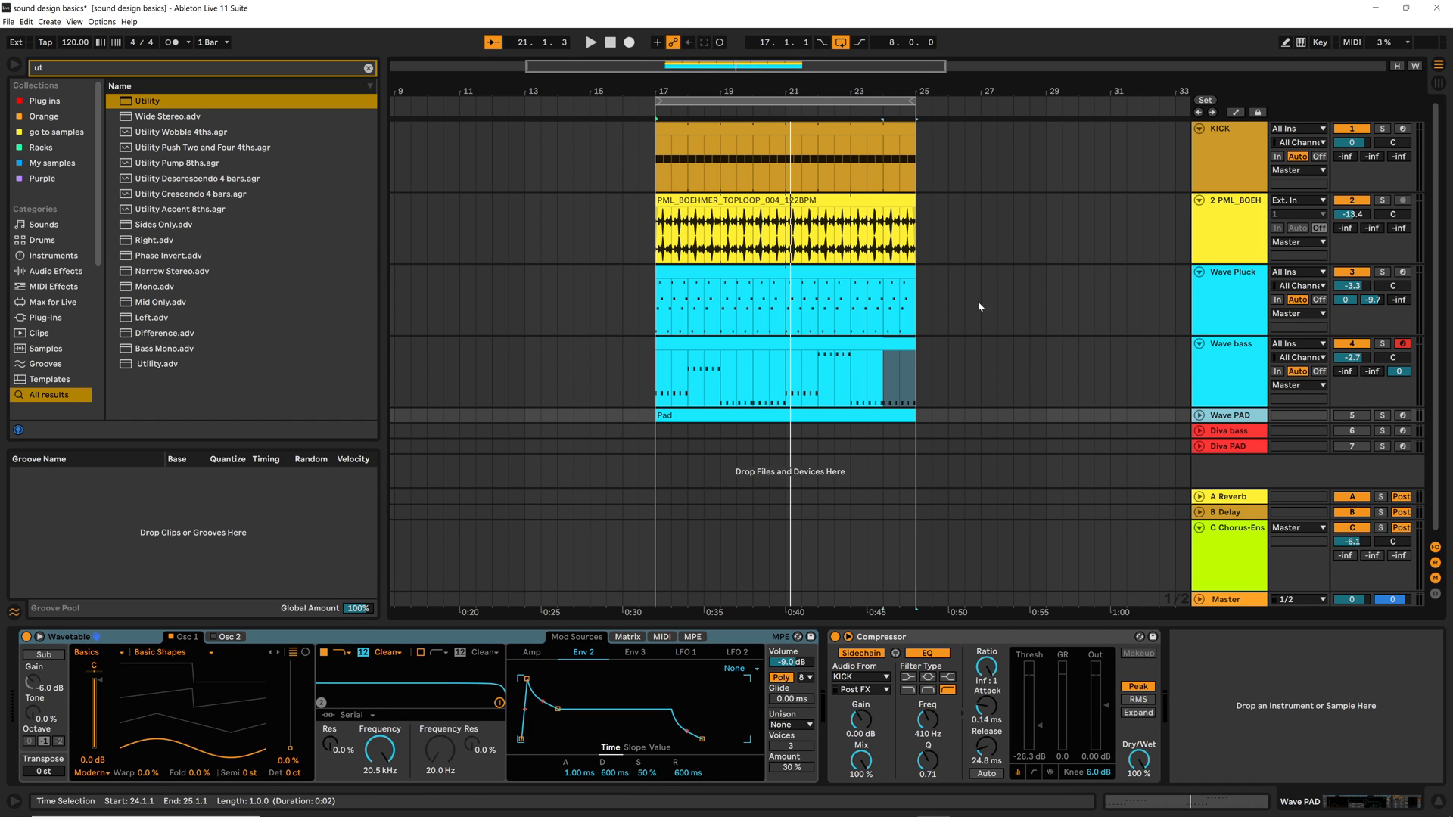
{"action": "left_click", "coordinate": [1212, 394]}
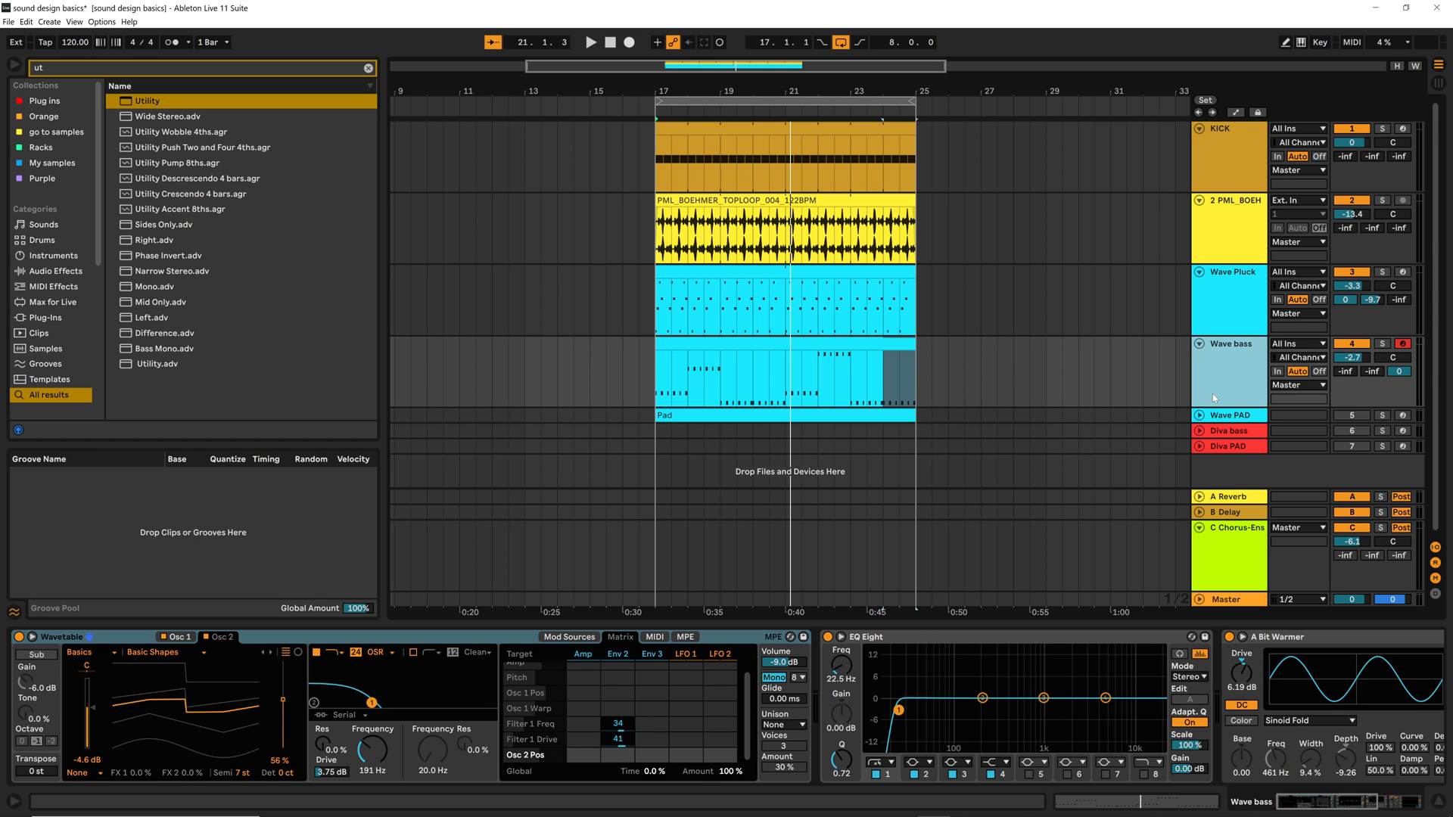